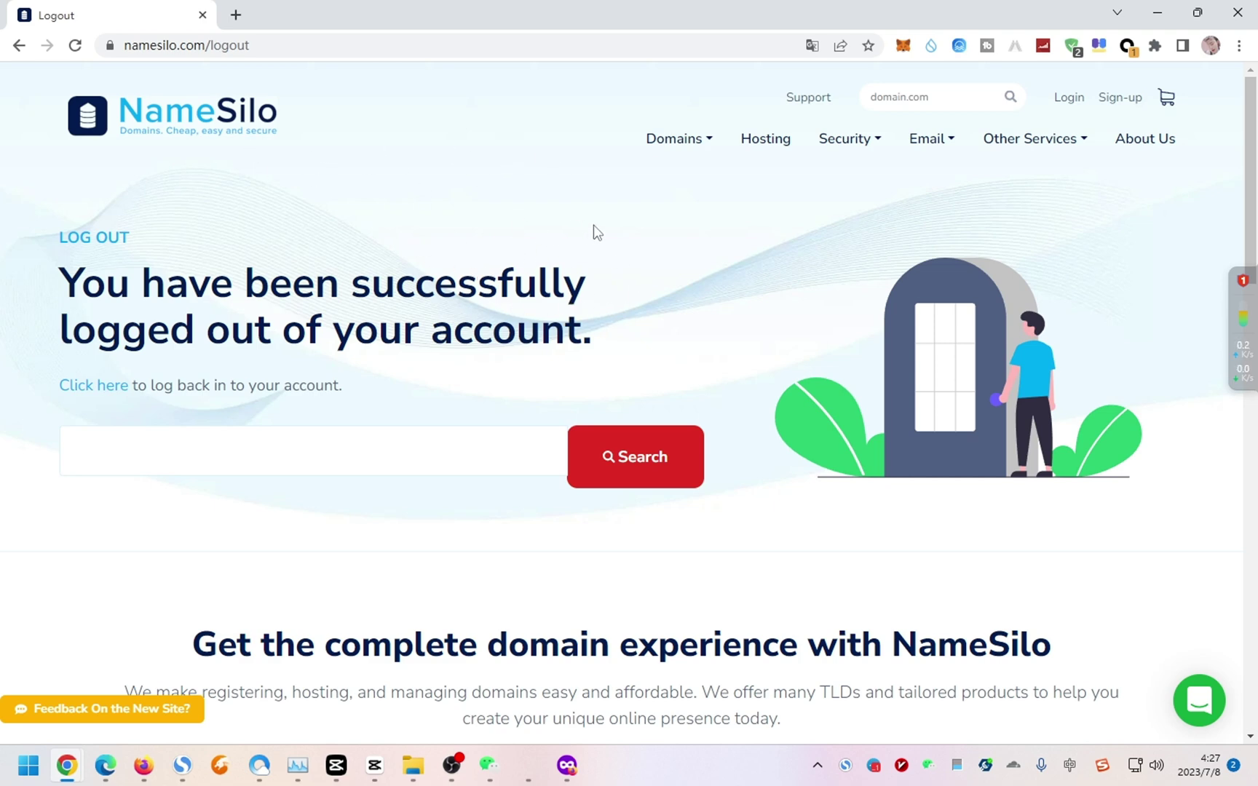
Log in to the existing NameSilo account with the prefilled username and password
{"action": "mouse_move", "coordinate": [1042, 177]}
{"action": "left_click", "coordinate": [1110, 103]}
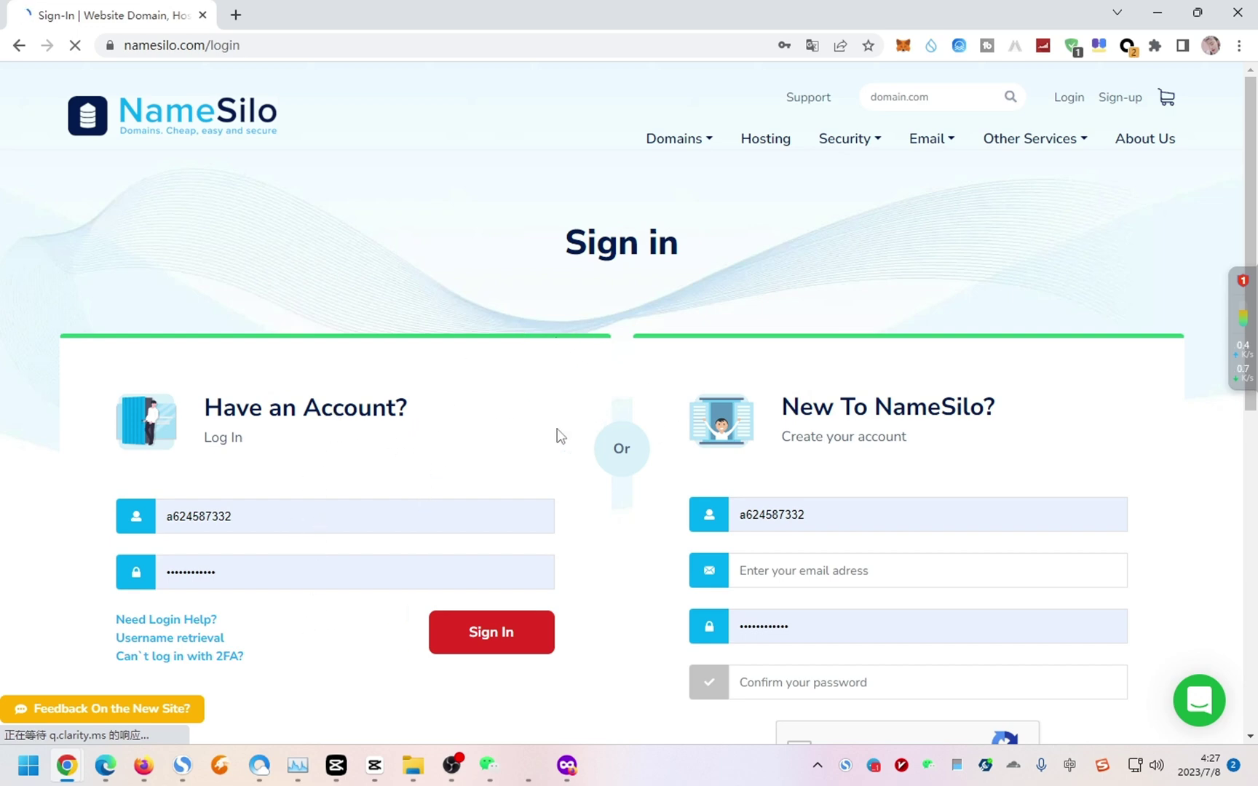
{"action": "scroll", "coordinate": [623, 500], "scroll_direction": "down", "scroll_amount": 2}
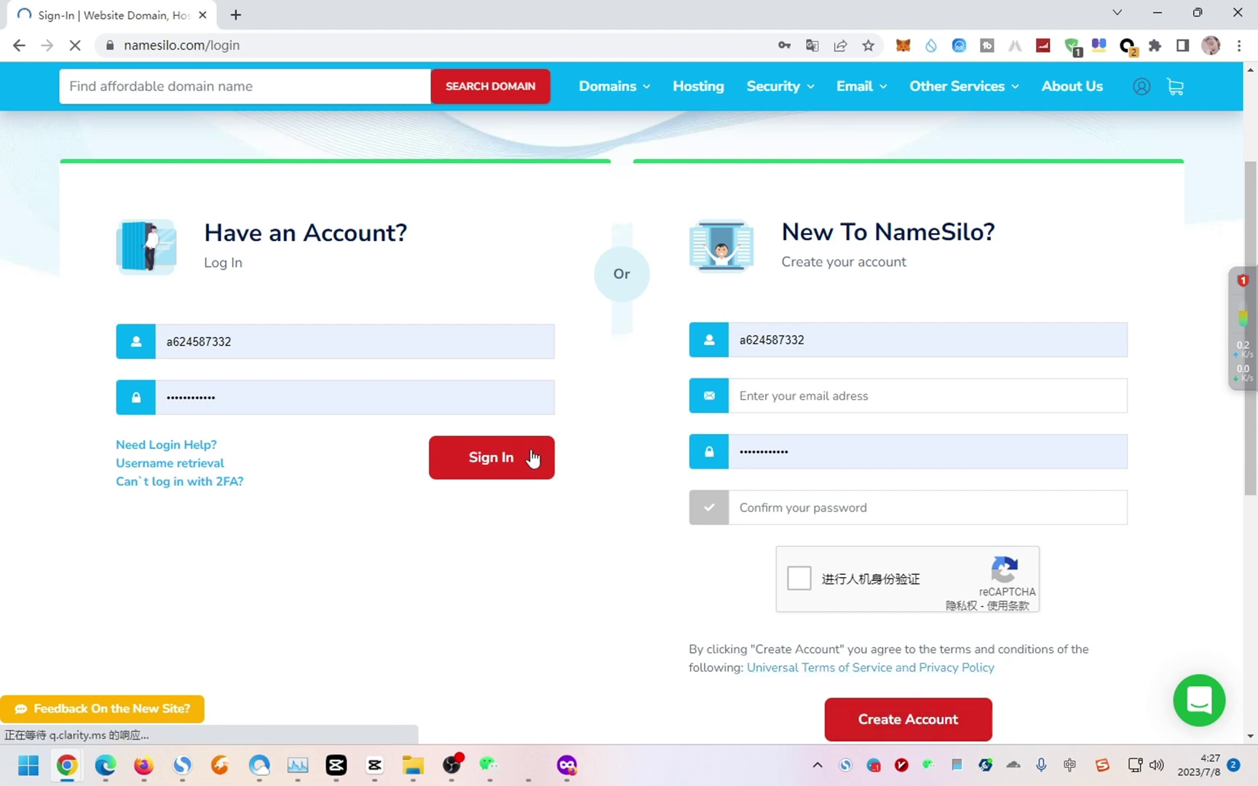
{"action": "left_click", "coordinate": [495, 446]}
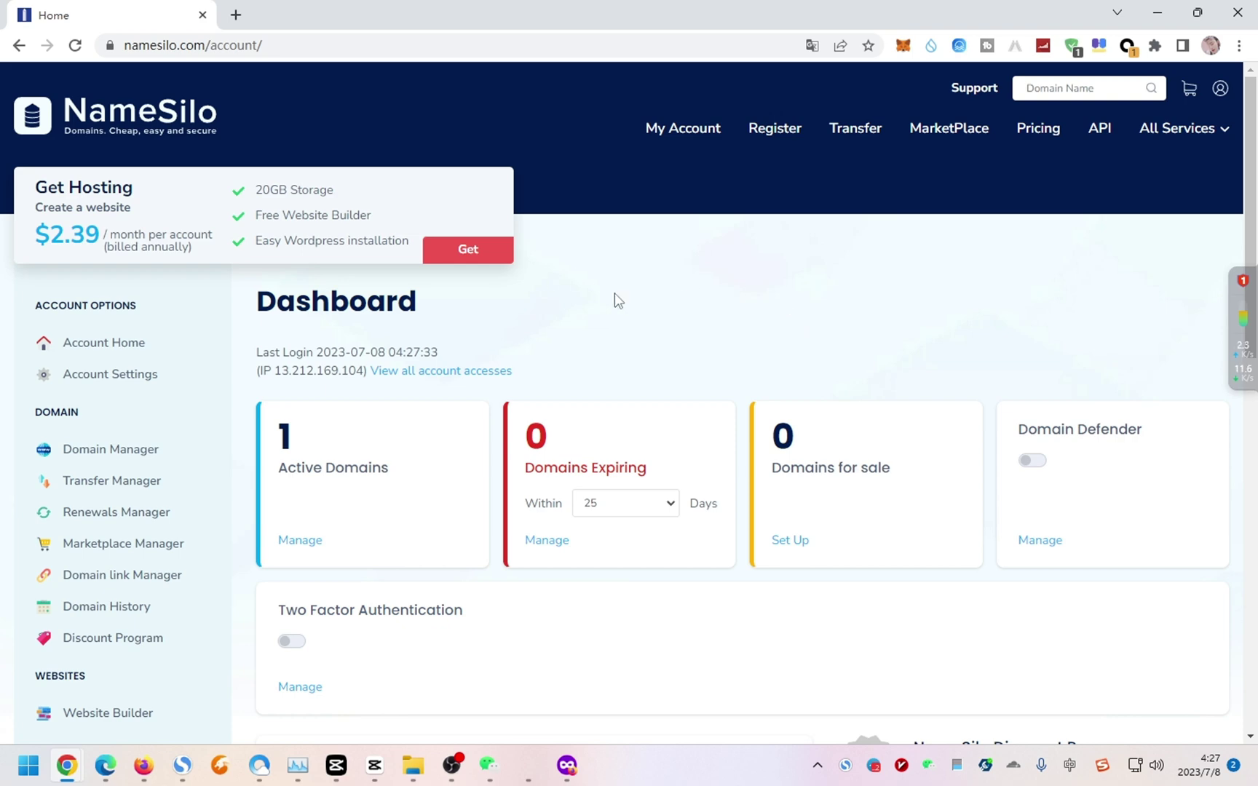
Search for the domain name wlxstt and look through the offered extensions and prices
{"action": "left_click", "coordinate": [1105, 83]}
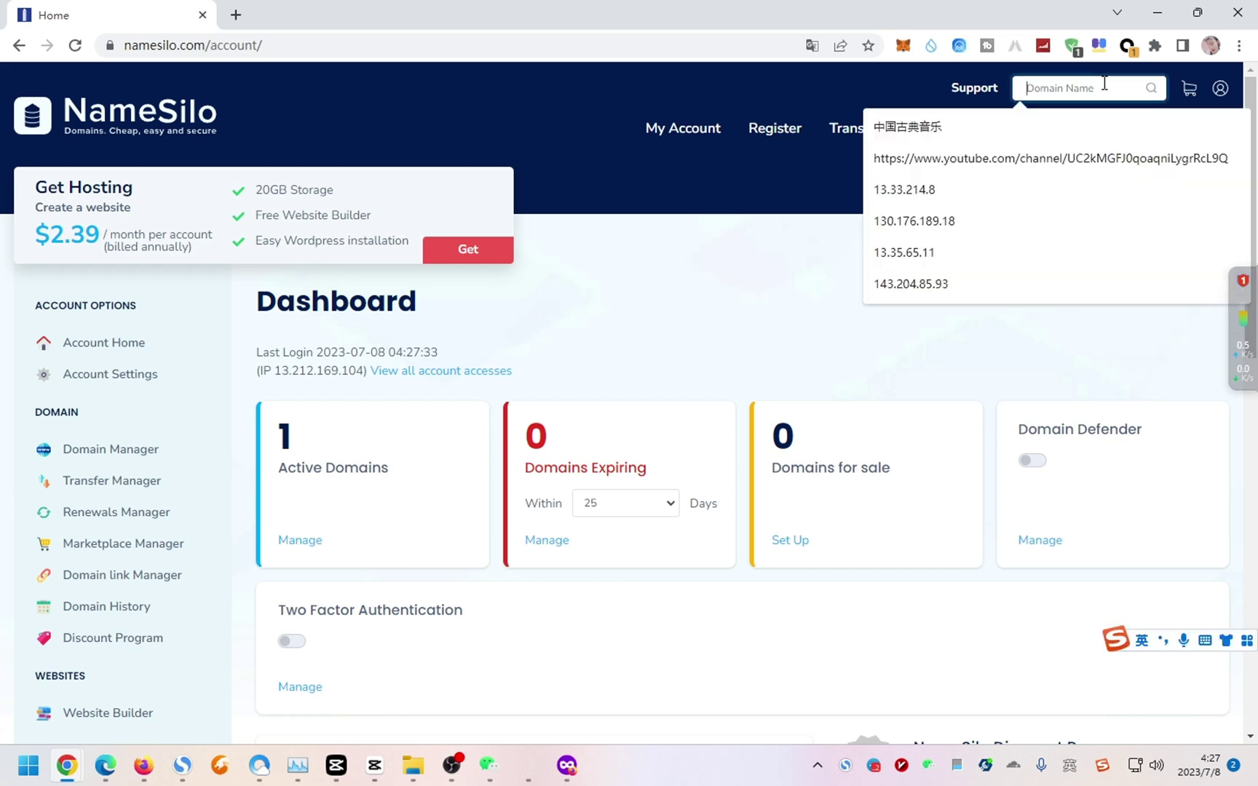
{"action": "type", "text": "wlxstt.sbs"}
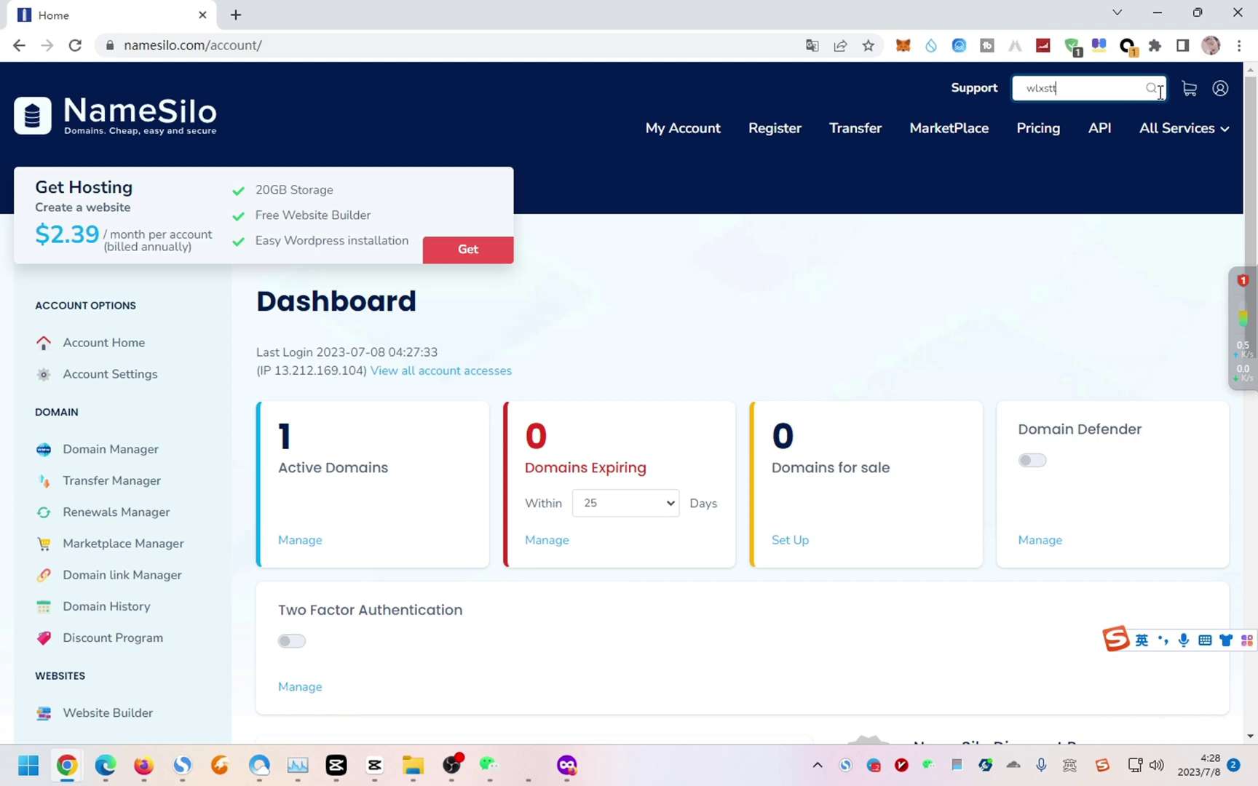
{"action": "left_click", "coordinate": [1152, 89]}
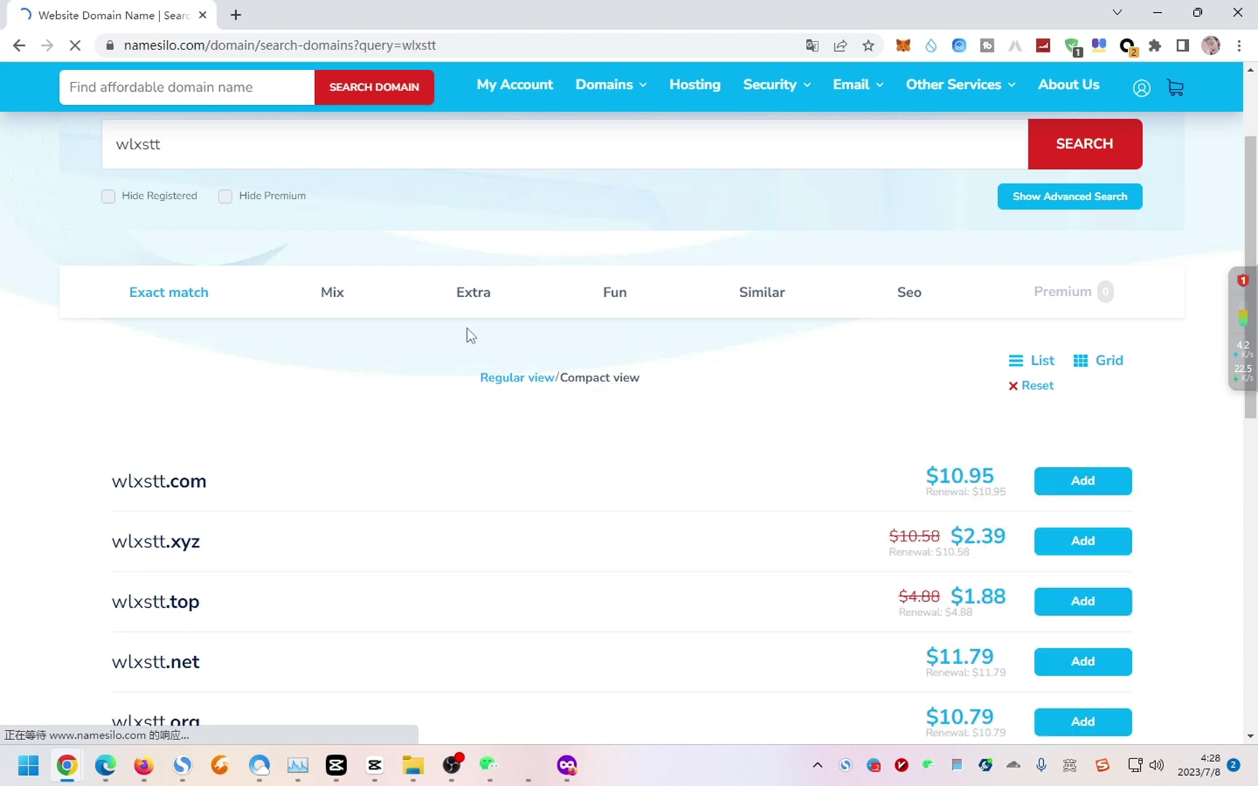
{"action": "scroll", "coordinate": [658, 345], "scroll_direction": "down", "scroll_amount": 3}
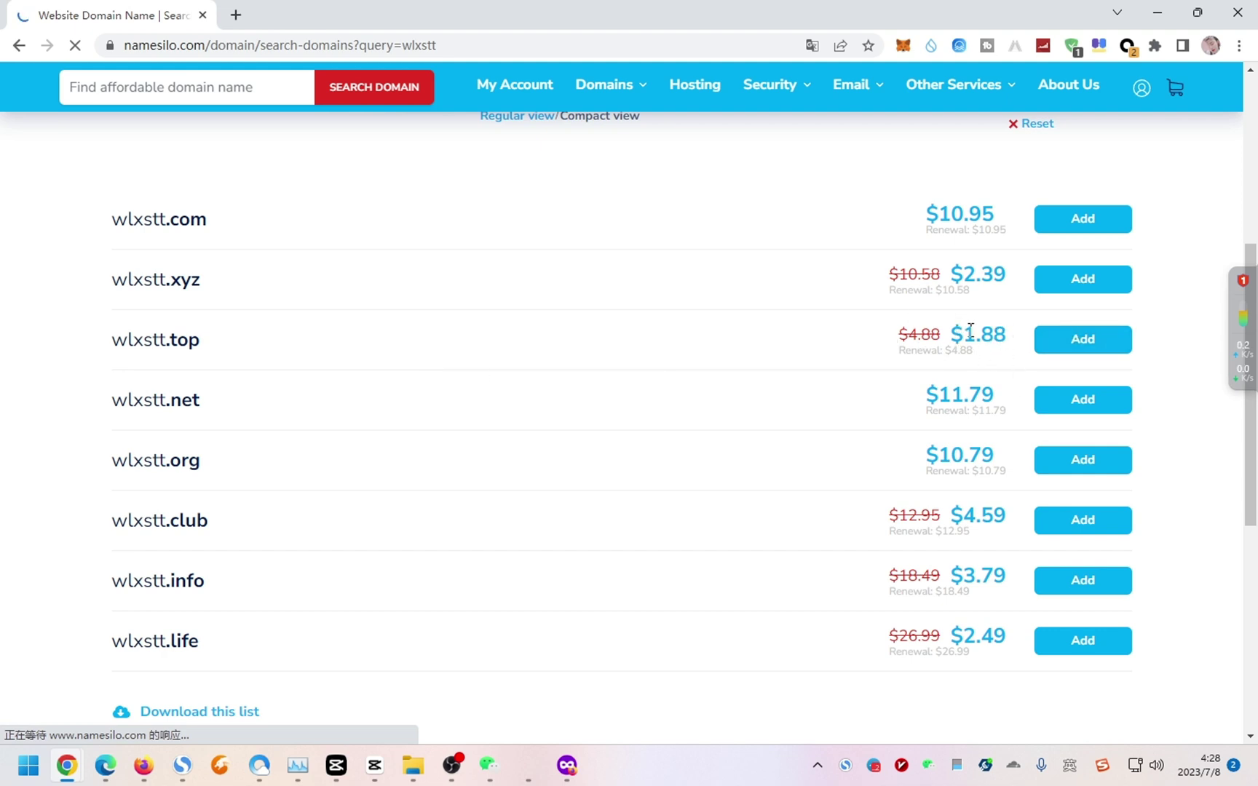
Search for the domain wlxstt.sbs to check its price
{"action": "scroll", "coordinate": [999, 401], "scroll_direction": "up", "scroll_amount": 3}
{"action": "scroll", "coordinate": [999, 400], "scroll_direction": "up", "scroll_amount": 2}
{"action": "left_click", "coordinate": [320, 286]}
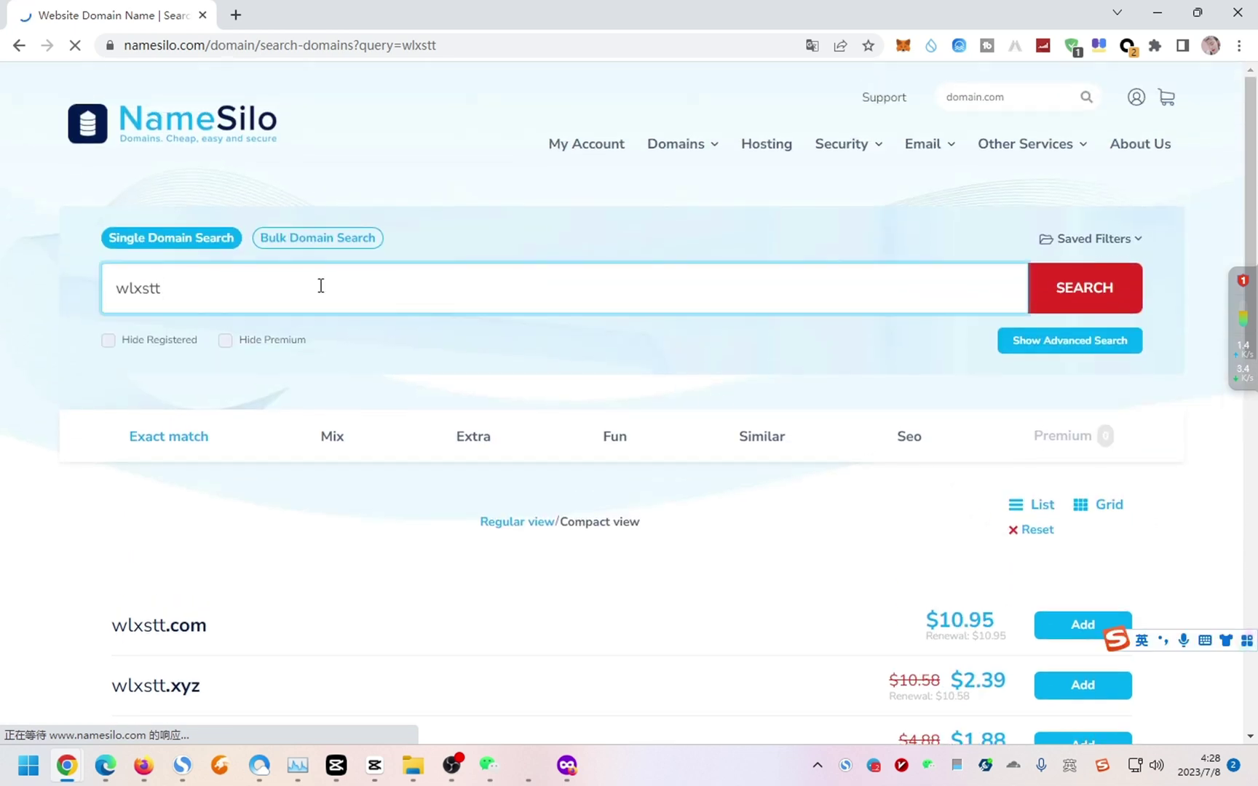
{"action": "type", "text": ".sbs"}
{"action": "left_click", "coordinate": [1054, 298]}
{"action": "scroll", "coordinate": [963, 295], "scroll_direction": "down", "scroll_amount": 2}
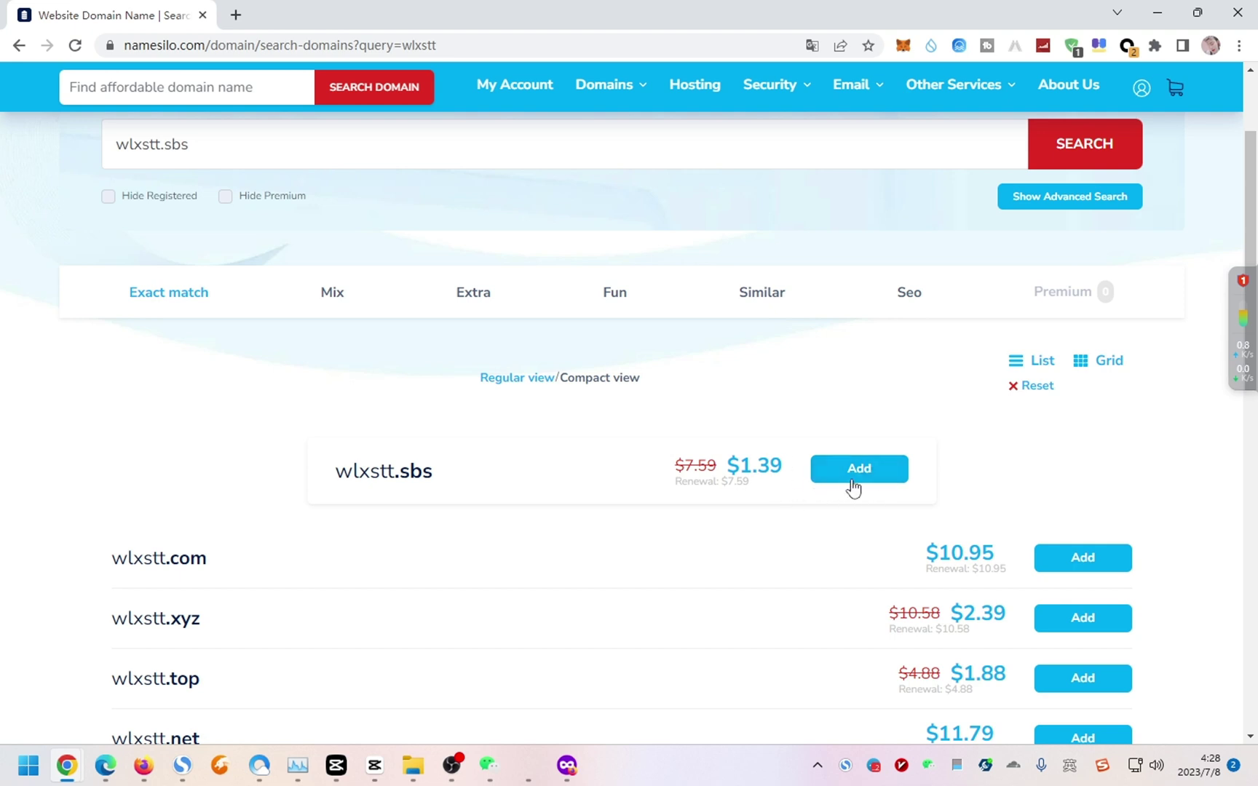
Search for the domain wlxstt.cfd to compare its price
{"action": "left_click", "coordinate": [416, 153]}
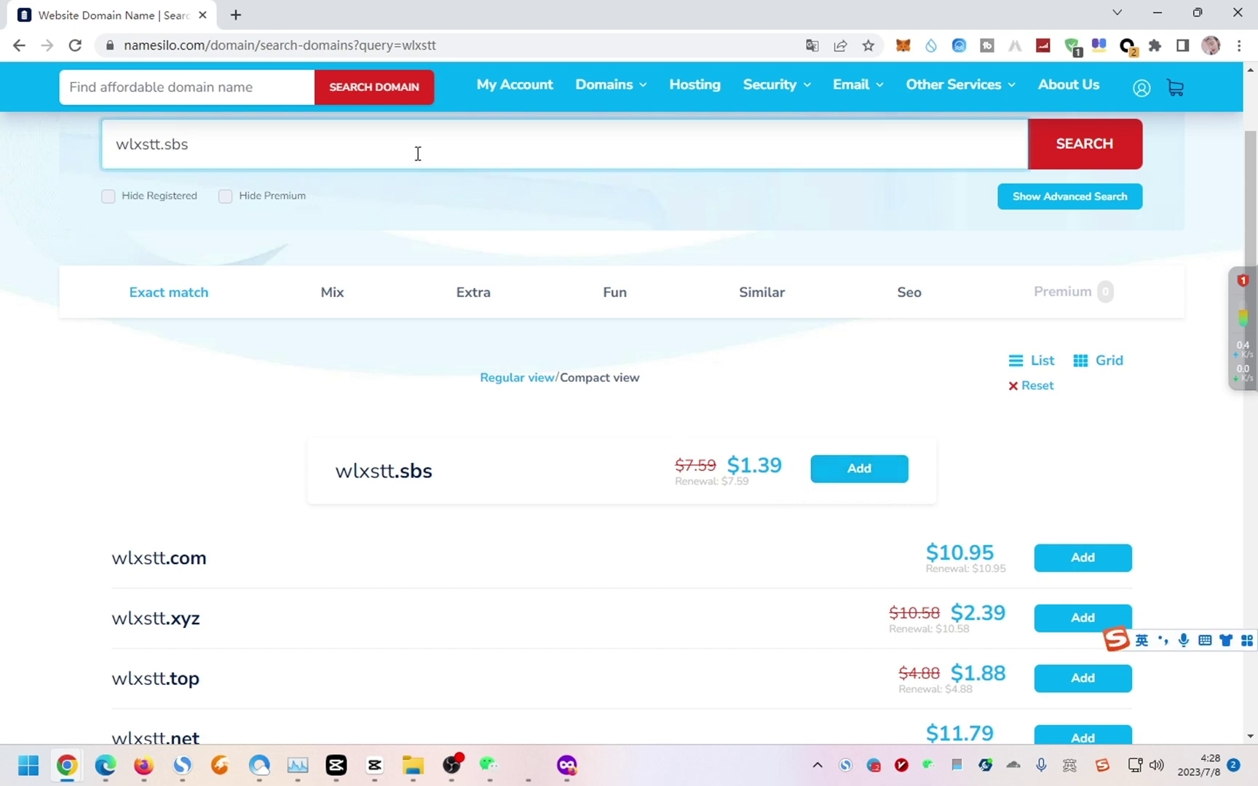
{"action": "type", "text": "cfd"}
{"action": "left_click", "coordinate": [1058, 144]}
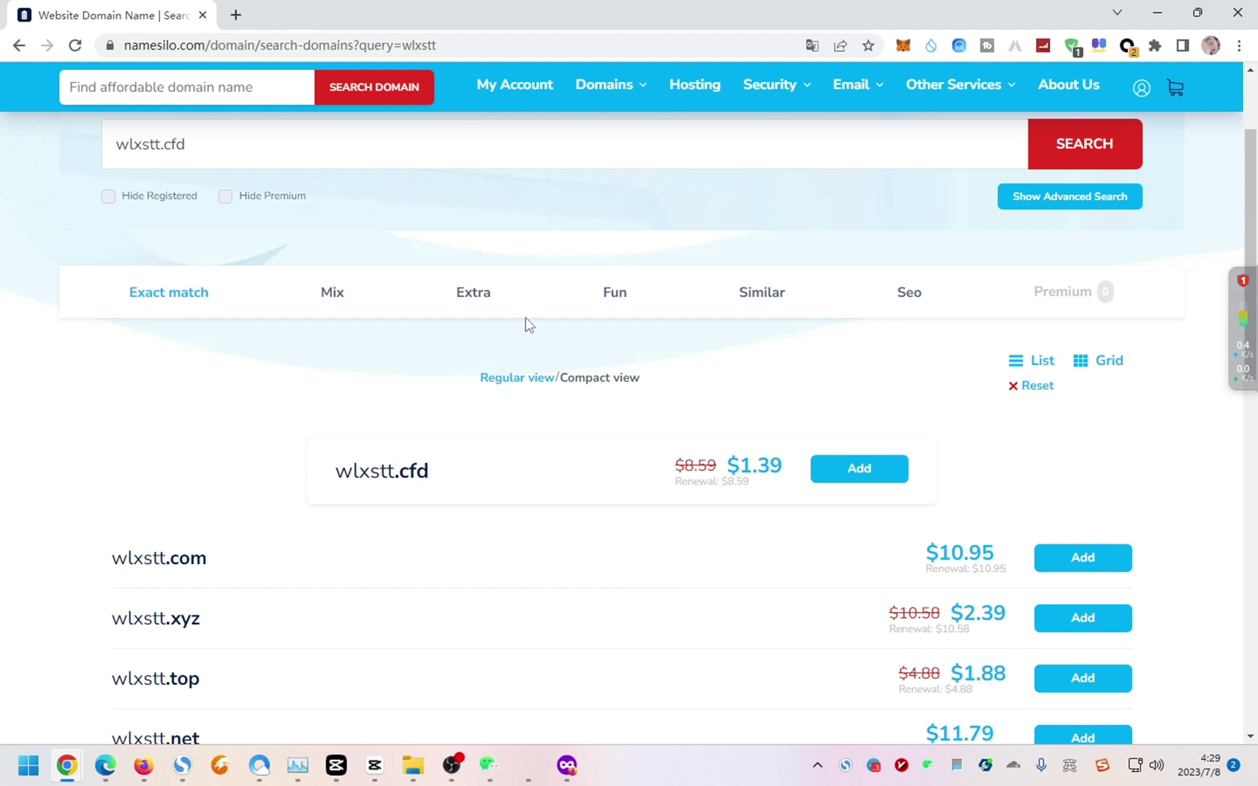
Search for wlxstt.sbs again and add that domain to the cart
{"action": "left_click_drag", "start_coordinate": [188, 144], "coordinate": [165, 148]}
{"action": "type", "text": "sbs"}
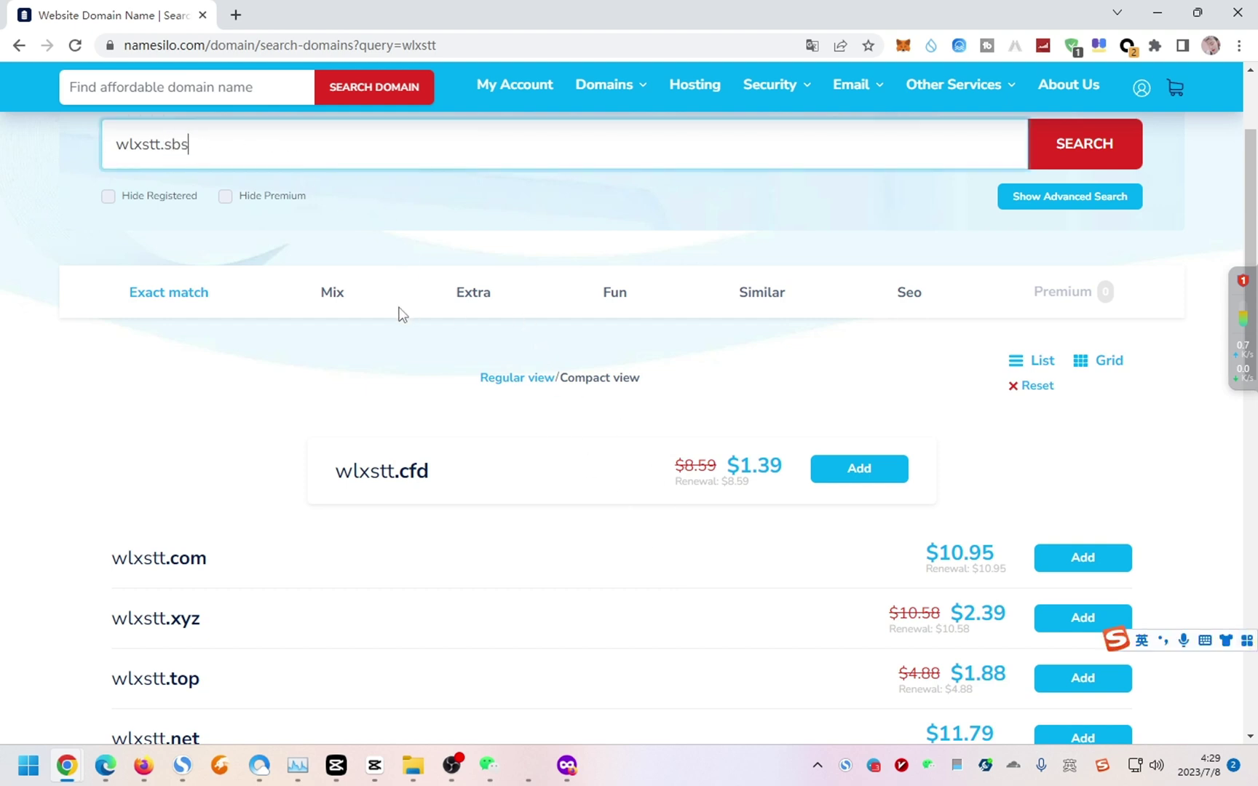
{"action": "left_click", "coordinate": [1105, 142]}
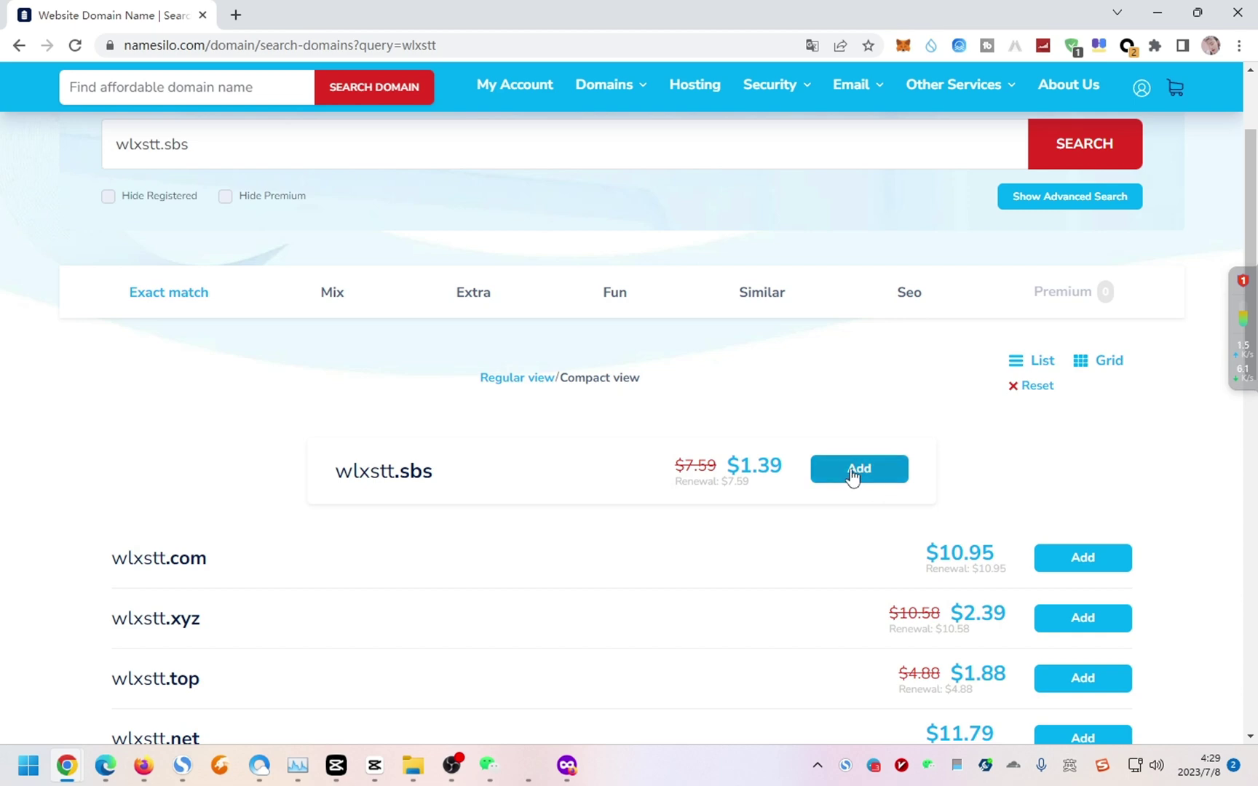
{"action": "left_click", "coordinate": [851, 474]}
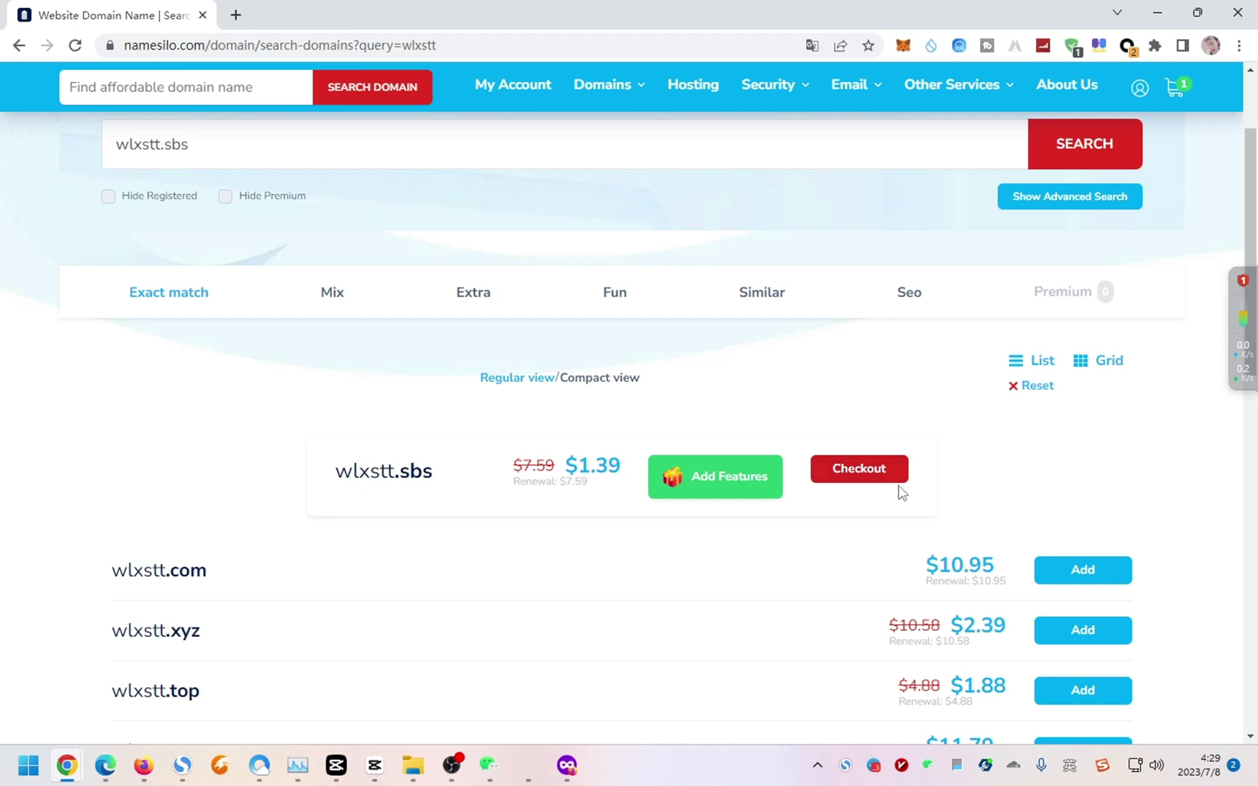
{"action": "left_click", "coordinate": [681, 485]}
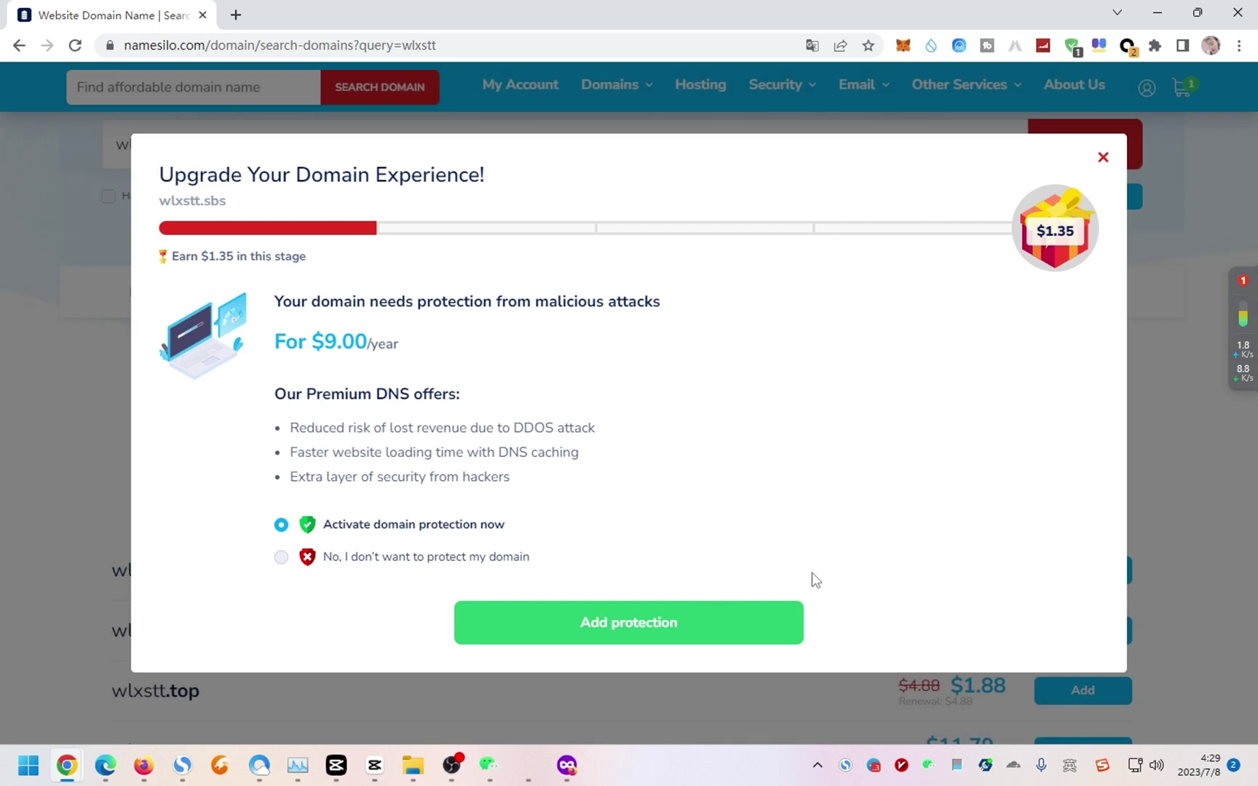
{"action": "left_click", "coordinate": [1103, 158]}
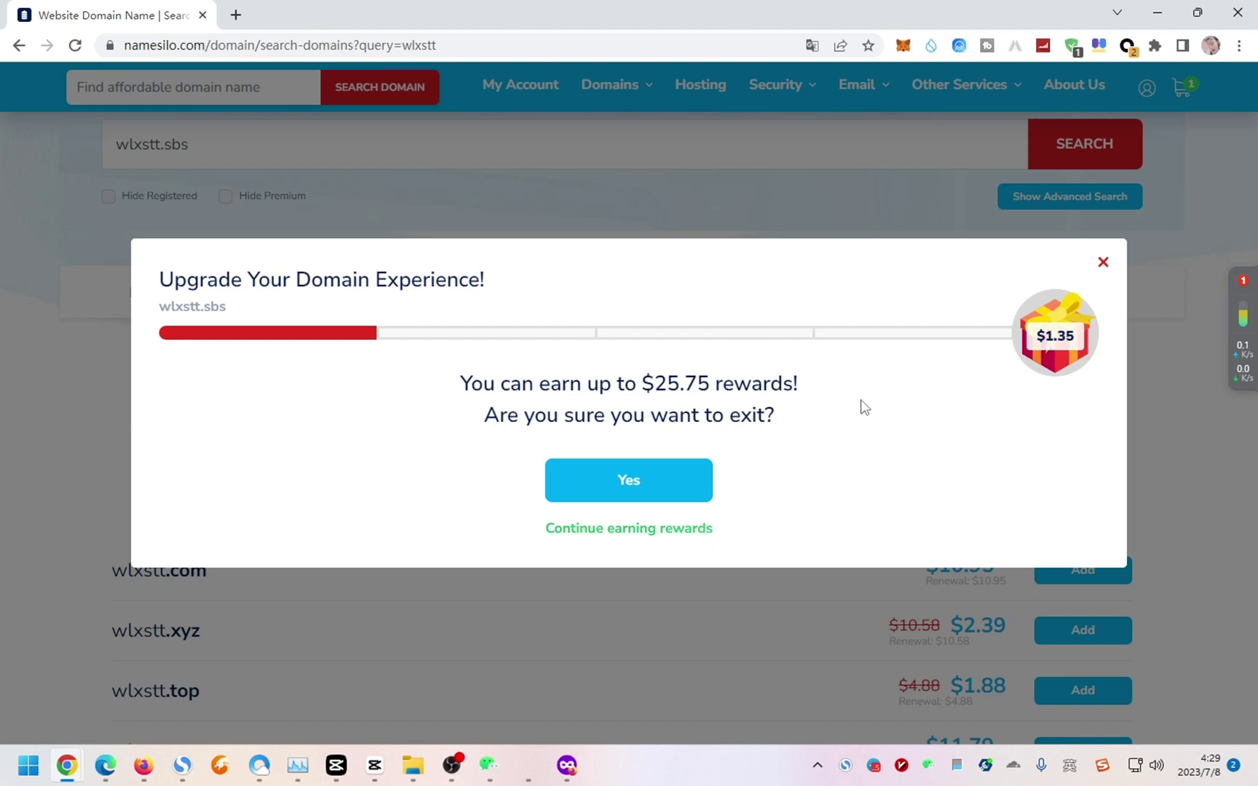
{"action": "left_click", "coordinate": [1102, 260]}
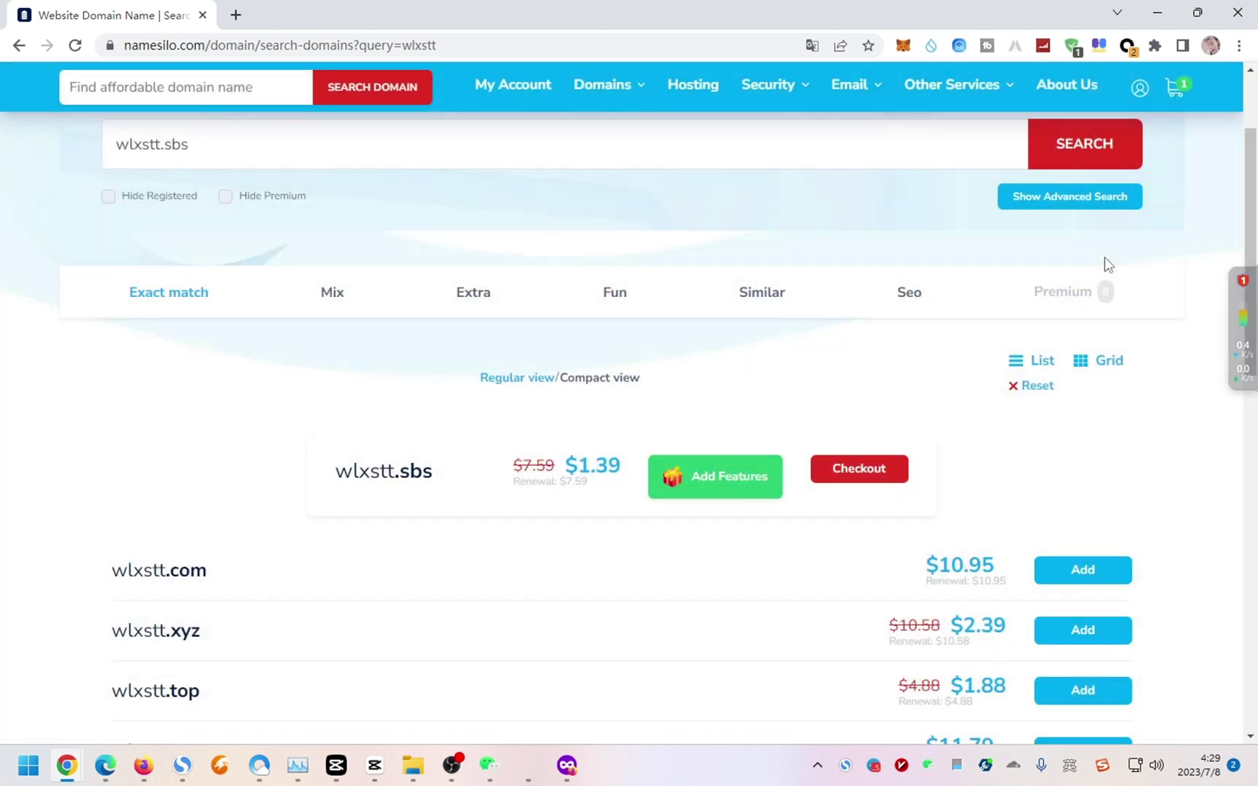
Go through the upgrade offers for wlxstt.sbs, declining domain protection, SSL and the website
{"action": "left_click", "coordinate": [725, 501]}
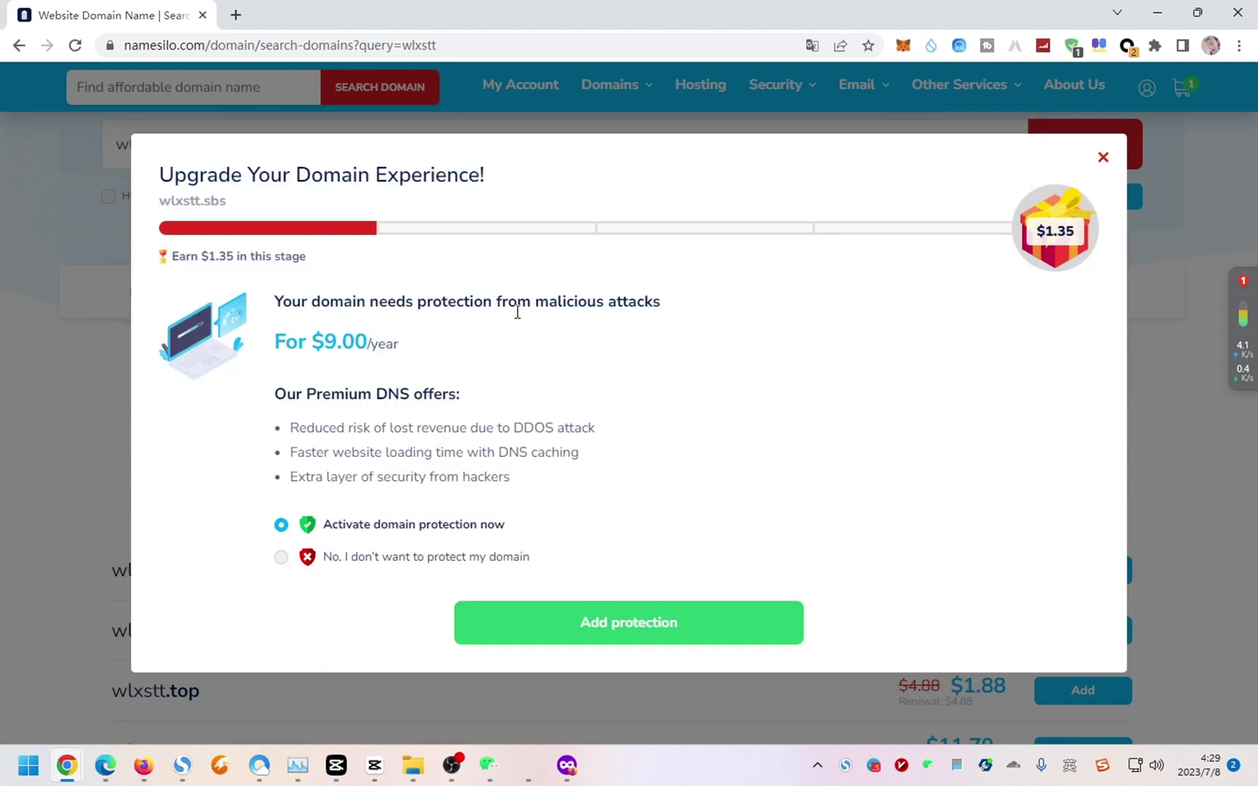
{"action": "left_click", "coordinate": [292, 556]}
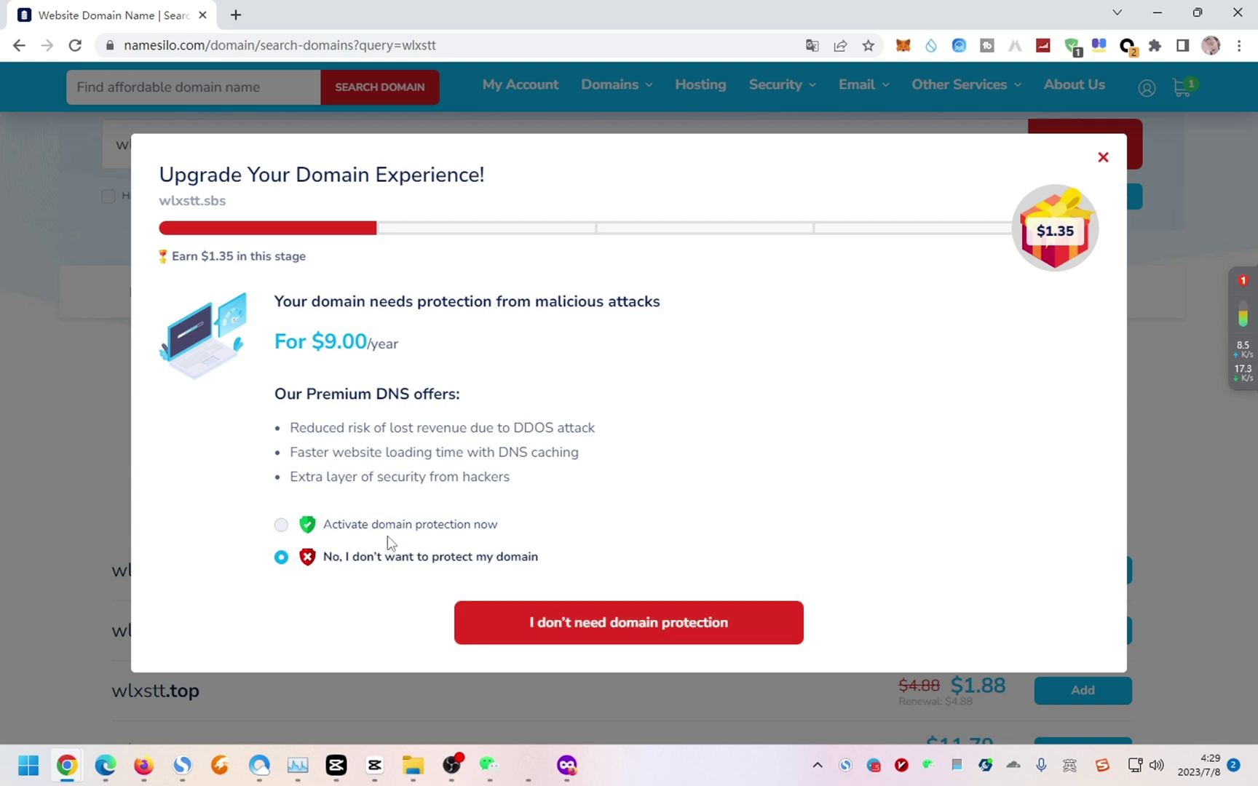
{"action": "left_click", "coordinate": [603, 629]}
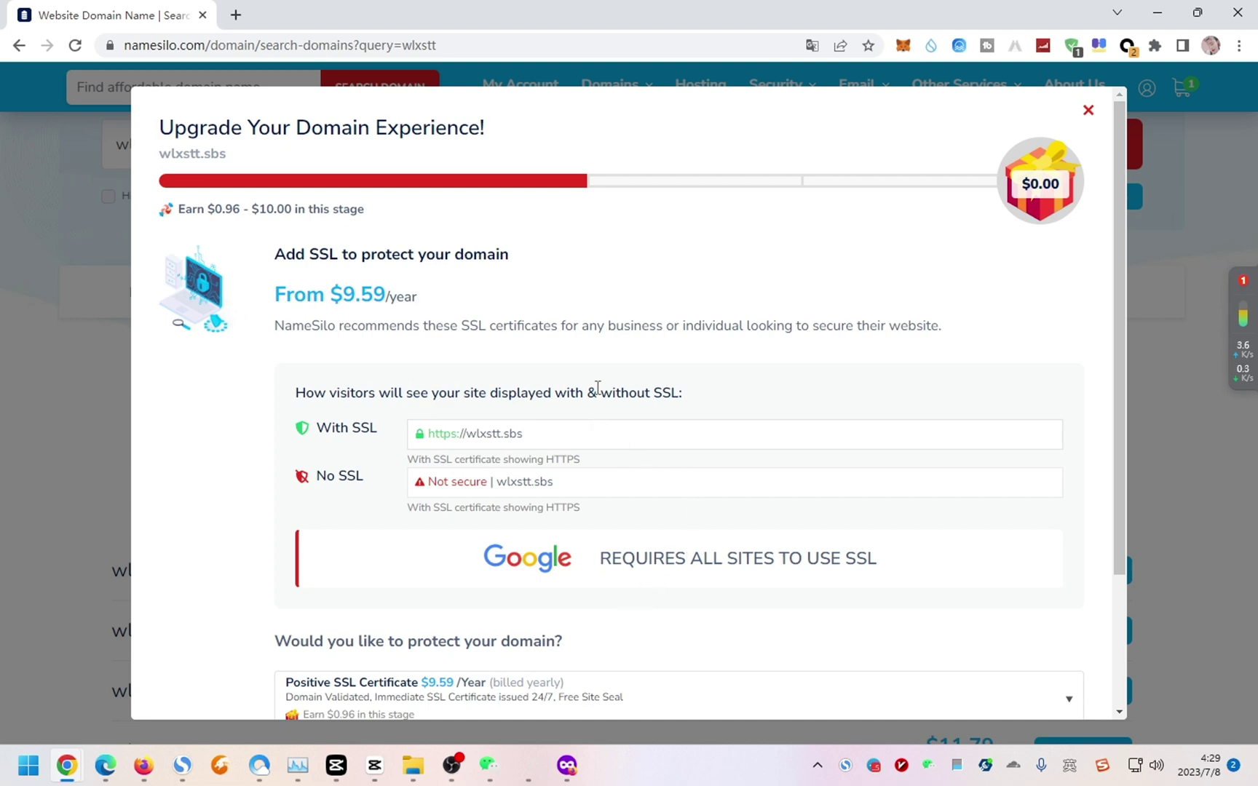
{"action": "scroll", "coordinate": [597, 387], "scroll_direction": "down", "scroll_amount": 2}
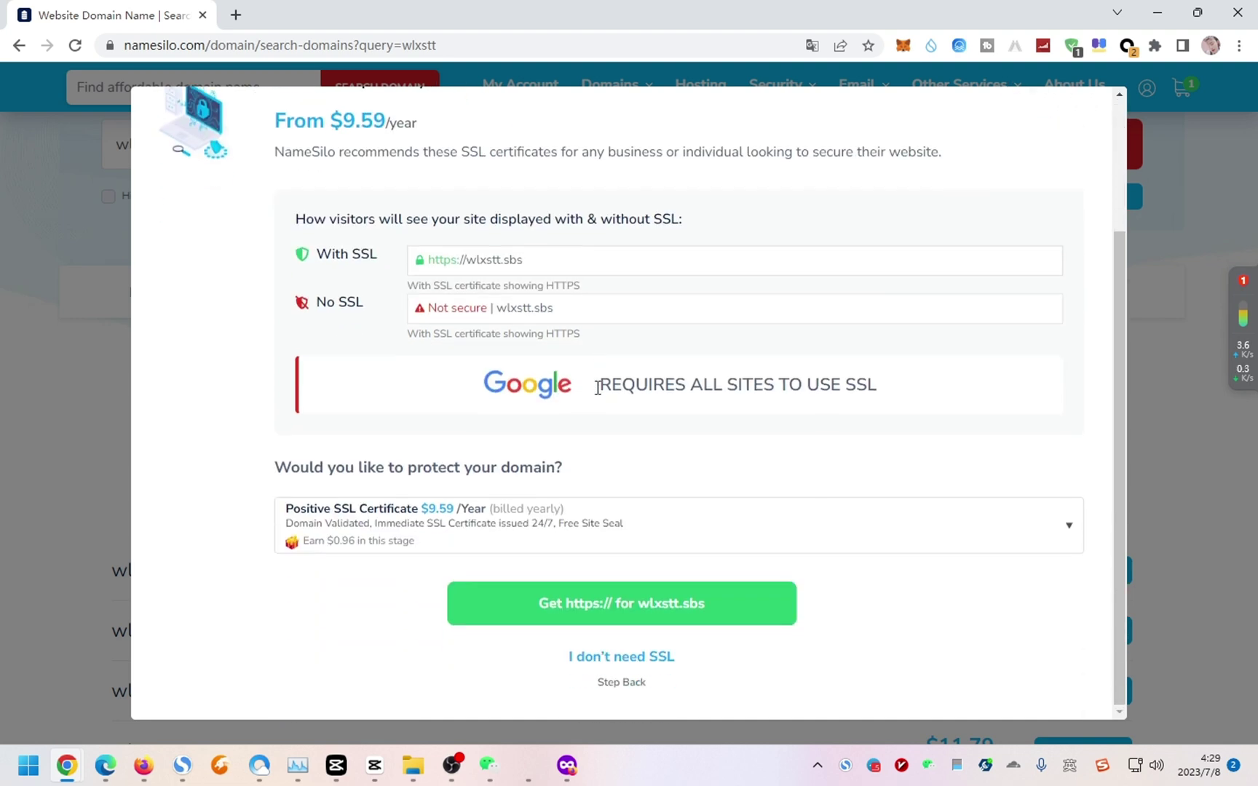
{"action": "left_click", "coordinate": [630, 658]}
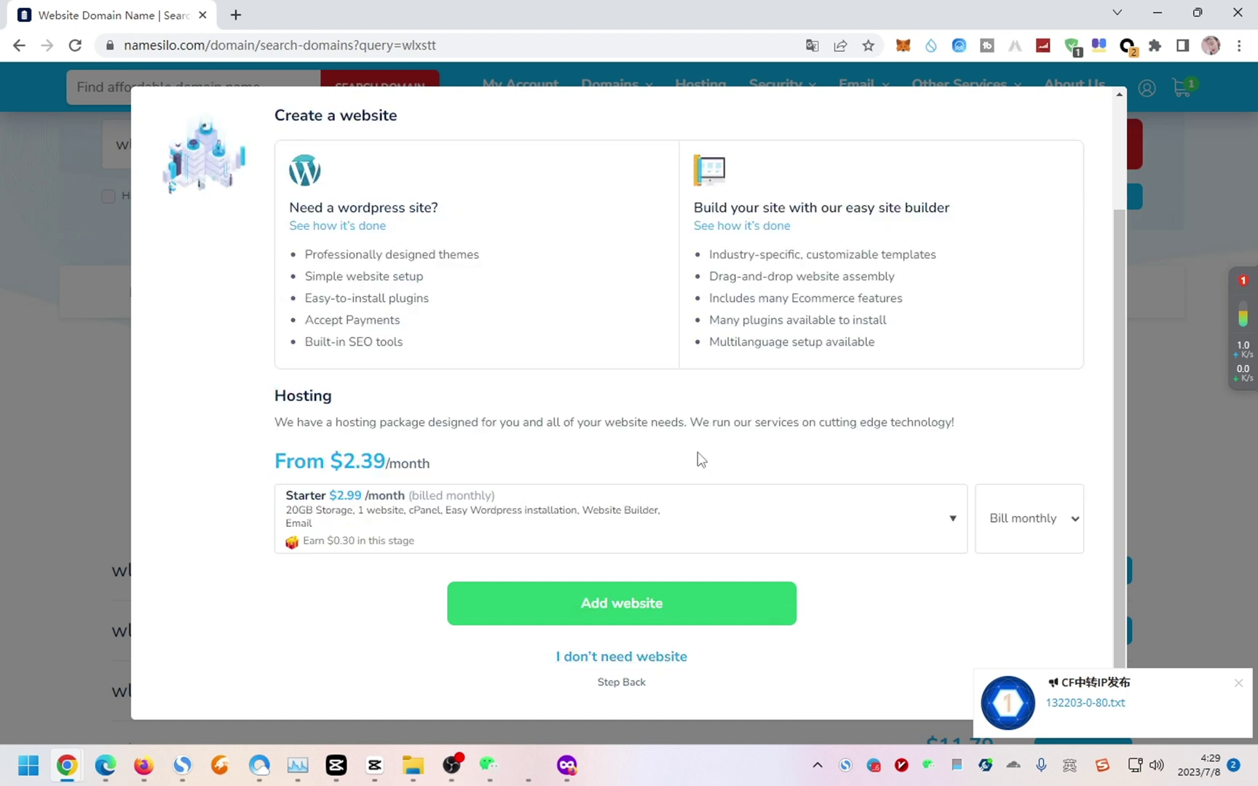
{"action": "scroll", "coordinate": [699, 459], "scroll_direction": "up", "scroll_amount": 2}
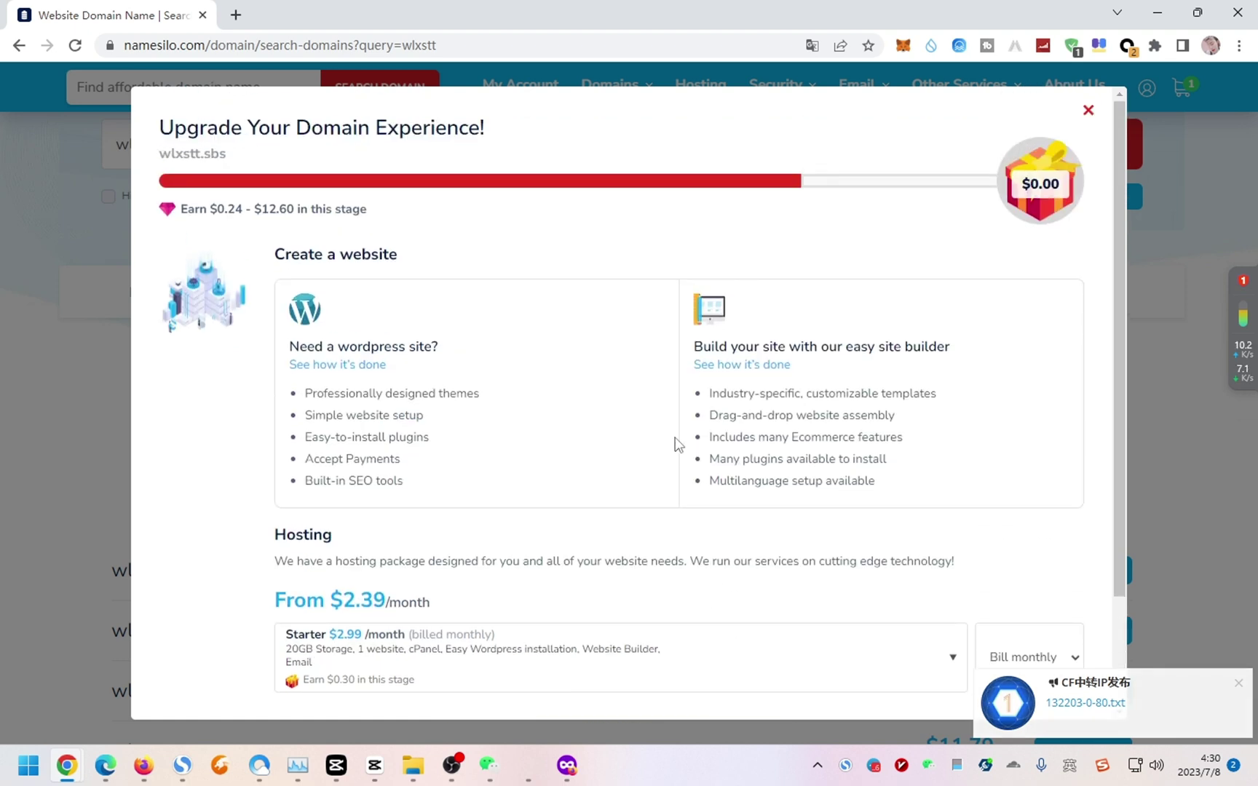
{"action": "scroll", "coordinate": [675, 439], "scroll_direction": "down", "scroll_amount": 2}
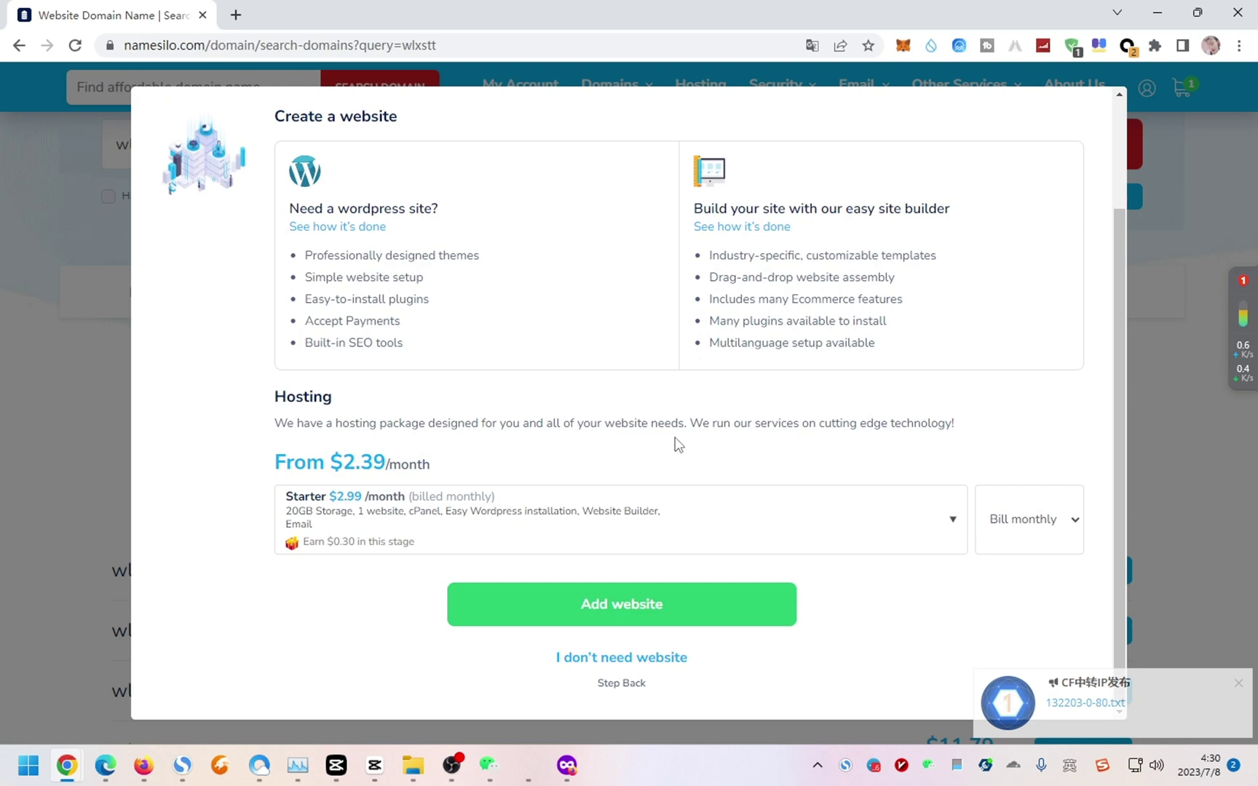
{"action": "left_click", "coordinate": [663, 658]}
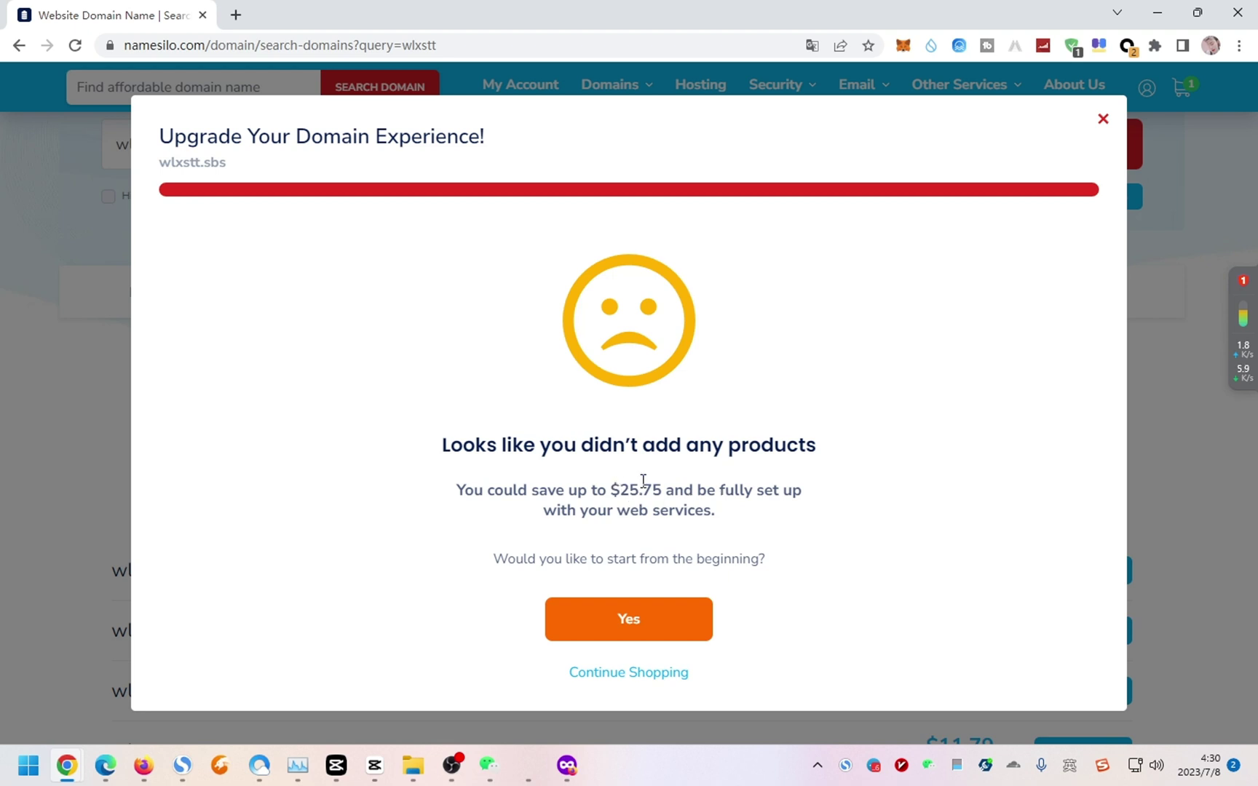
{"action": "left_click", "coordinate": [646, 621]}
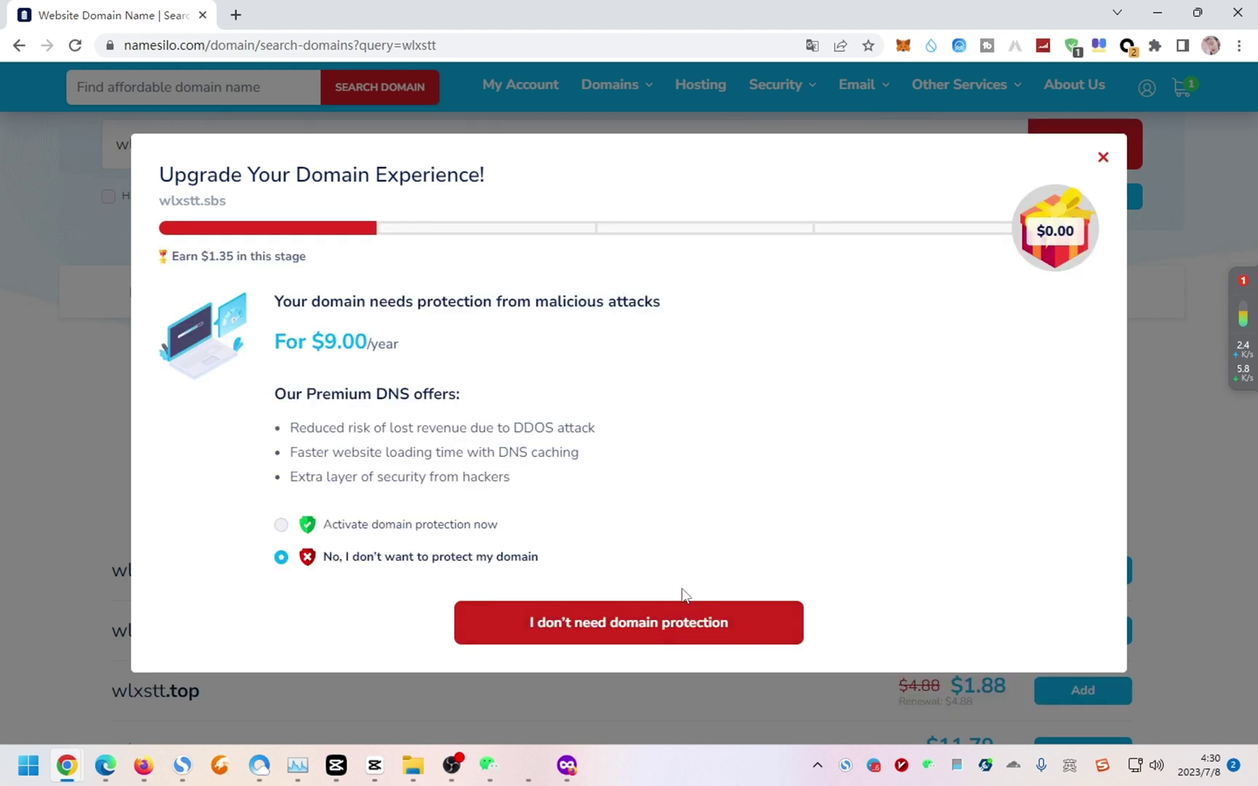
{"action": "left_click", "coordinate": [1103, 160]}
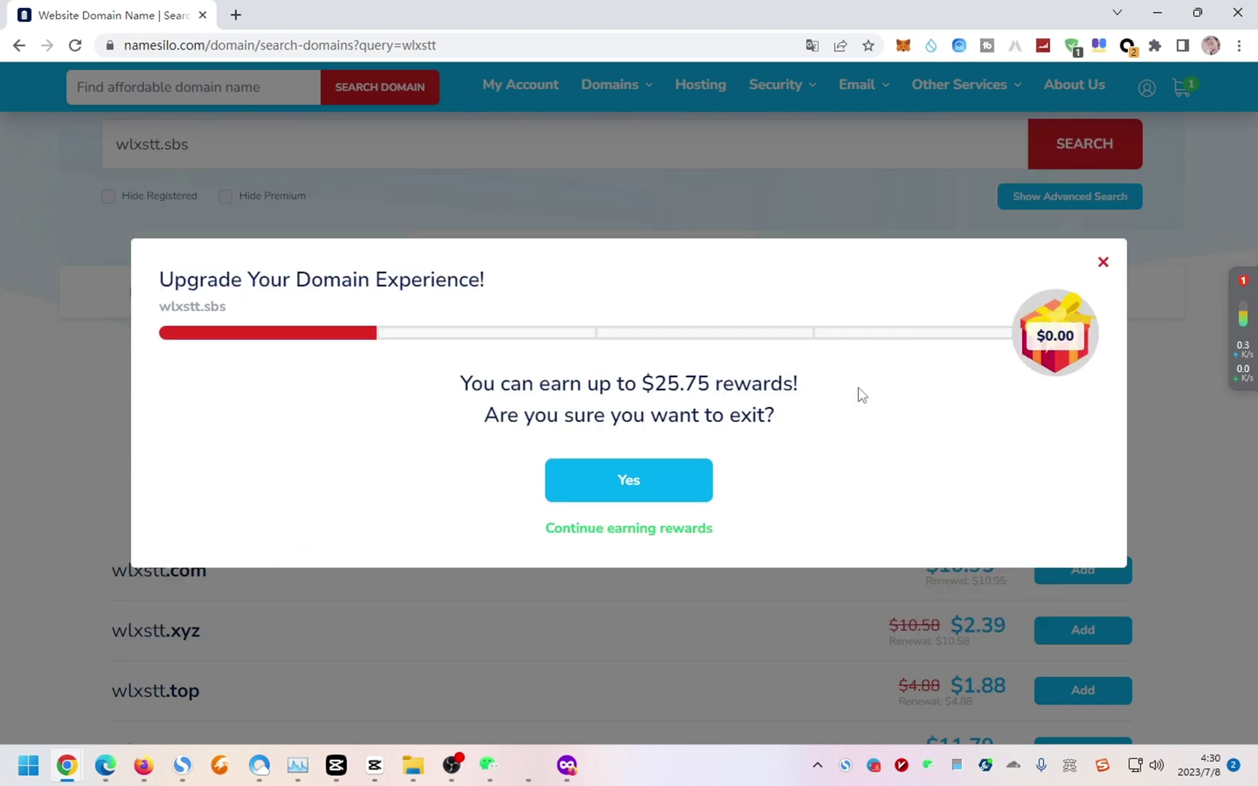
{"action": "left_click", "coordinate": [1104, 264]}
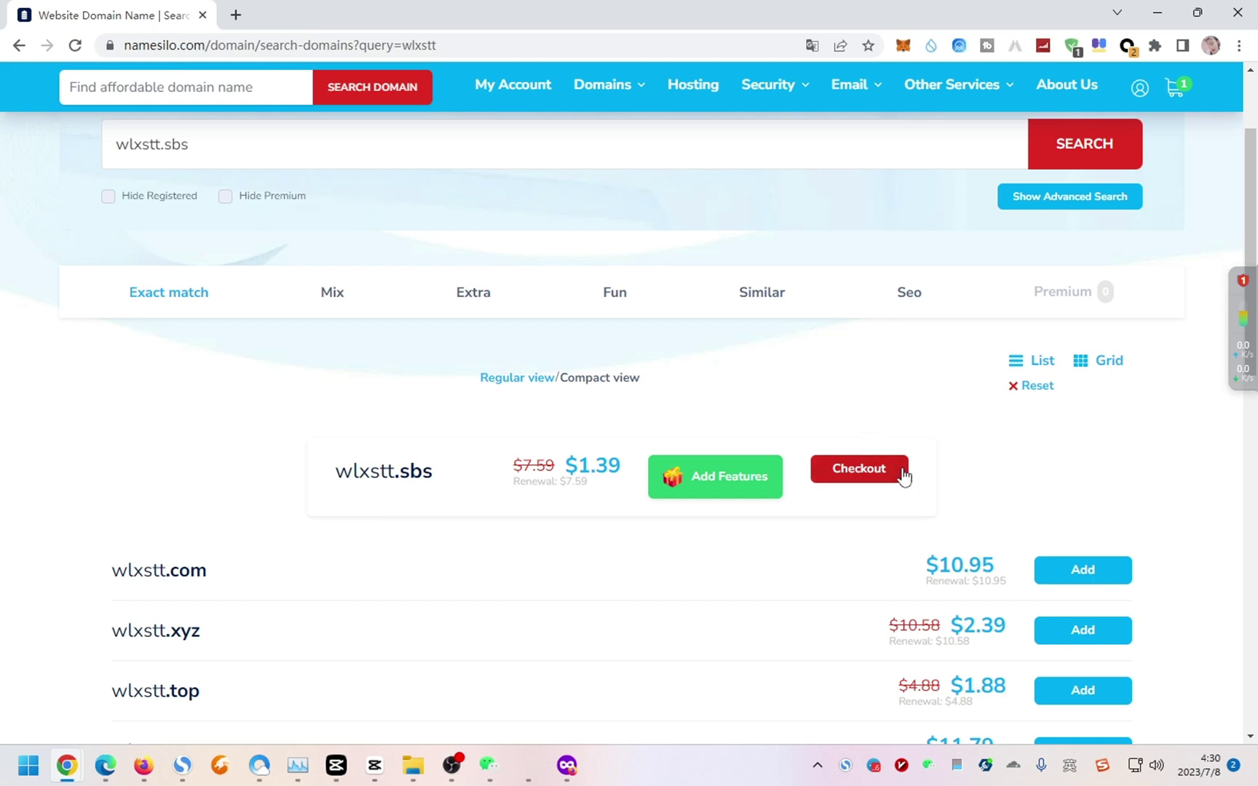
Proceed from the wlxstt.sbs search result through the shopping cart to checkout without adding any upgrades
{"action": "left_click", "coordinate": [874, 477]}
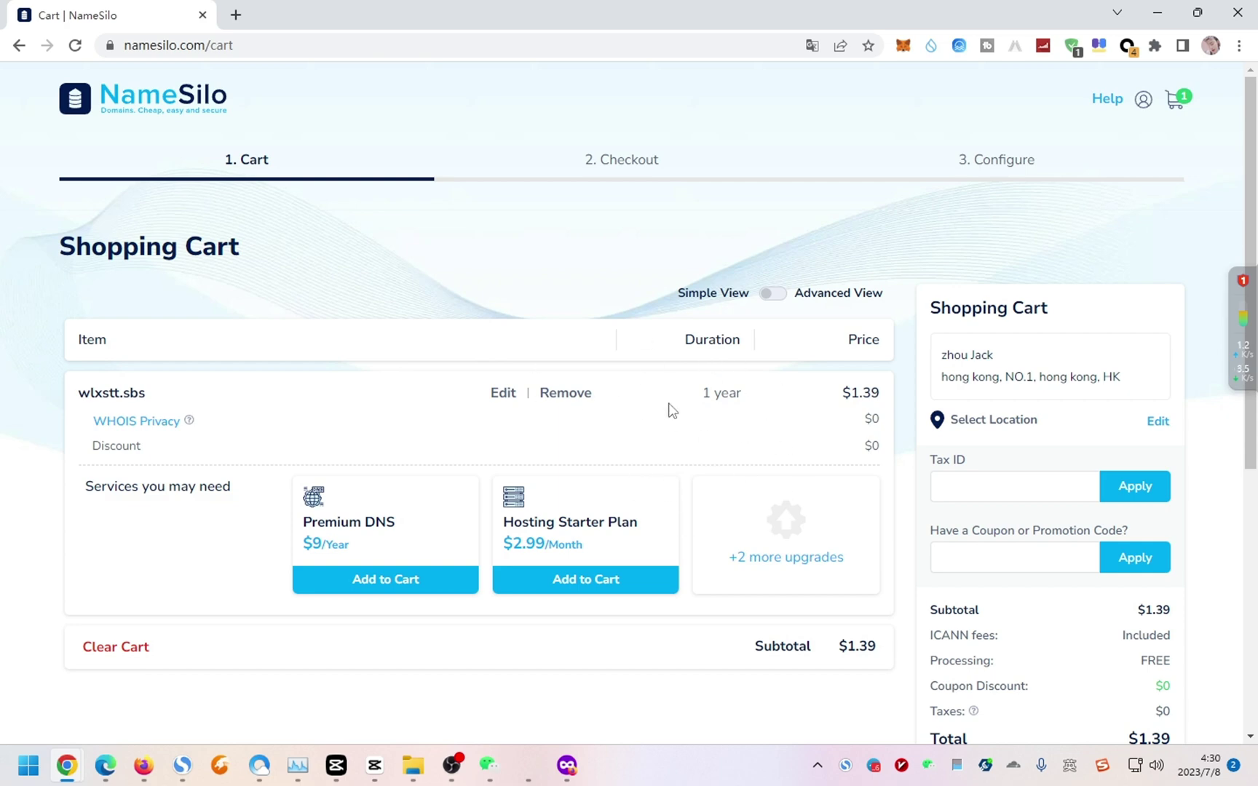
{"action": "scroll", "coordinate": [831, 401], "scroll_direction": "down", "scroll_amount": 2}
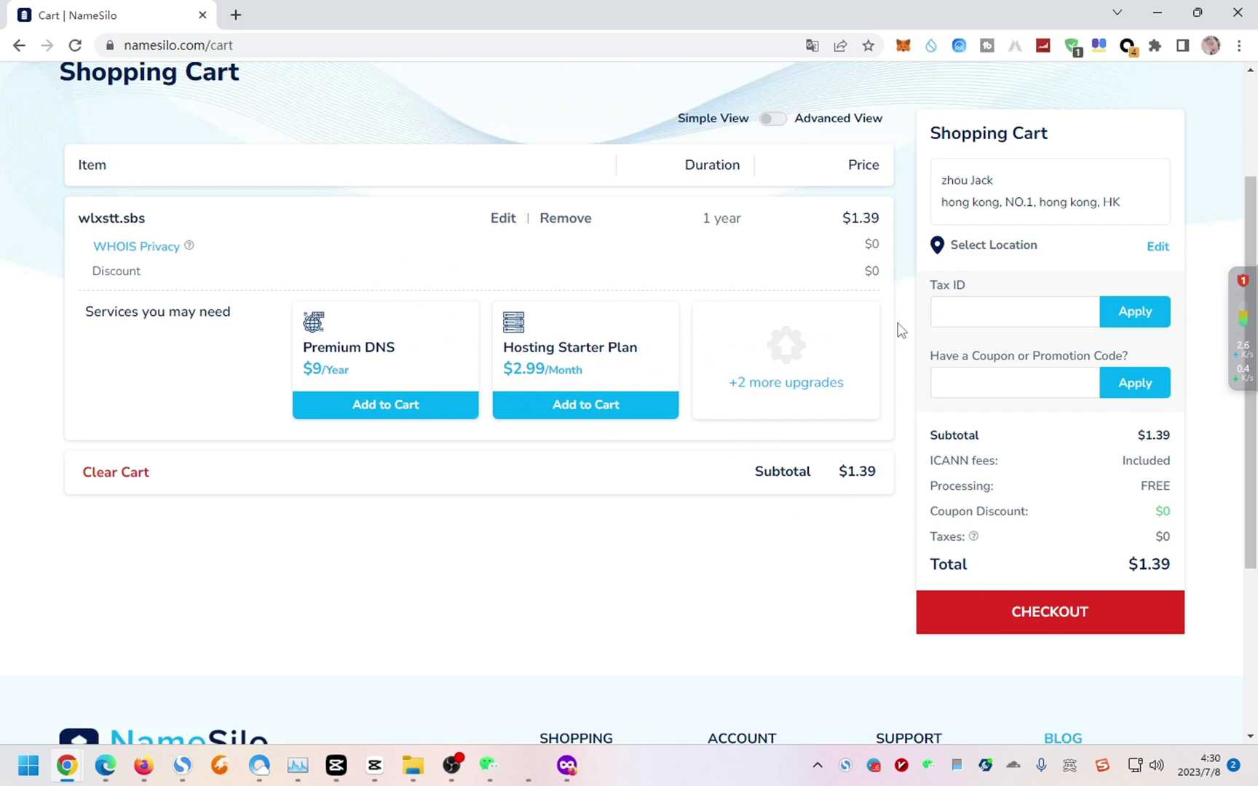
{"action": "left_click", "coordinate": [1070, 614]}
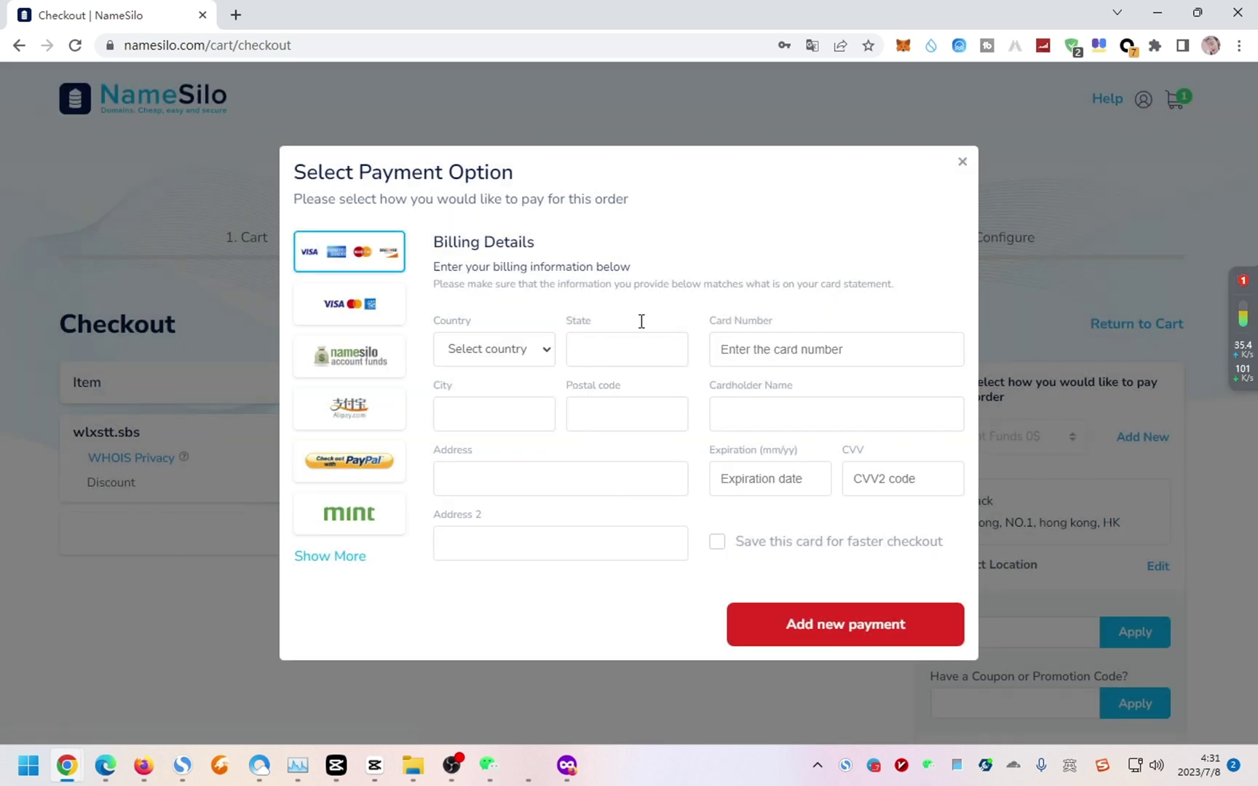
Select Alipay from the full list of payment options for the order
{"action": "left_click", "coordinate": [338, 557]}
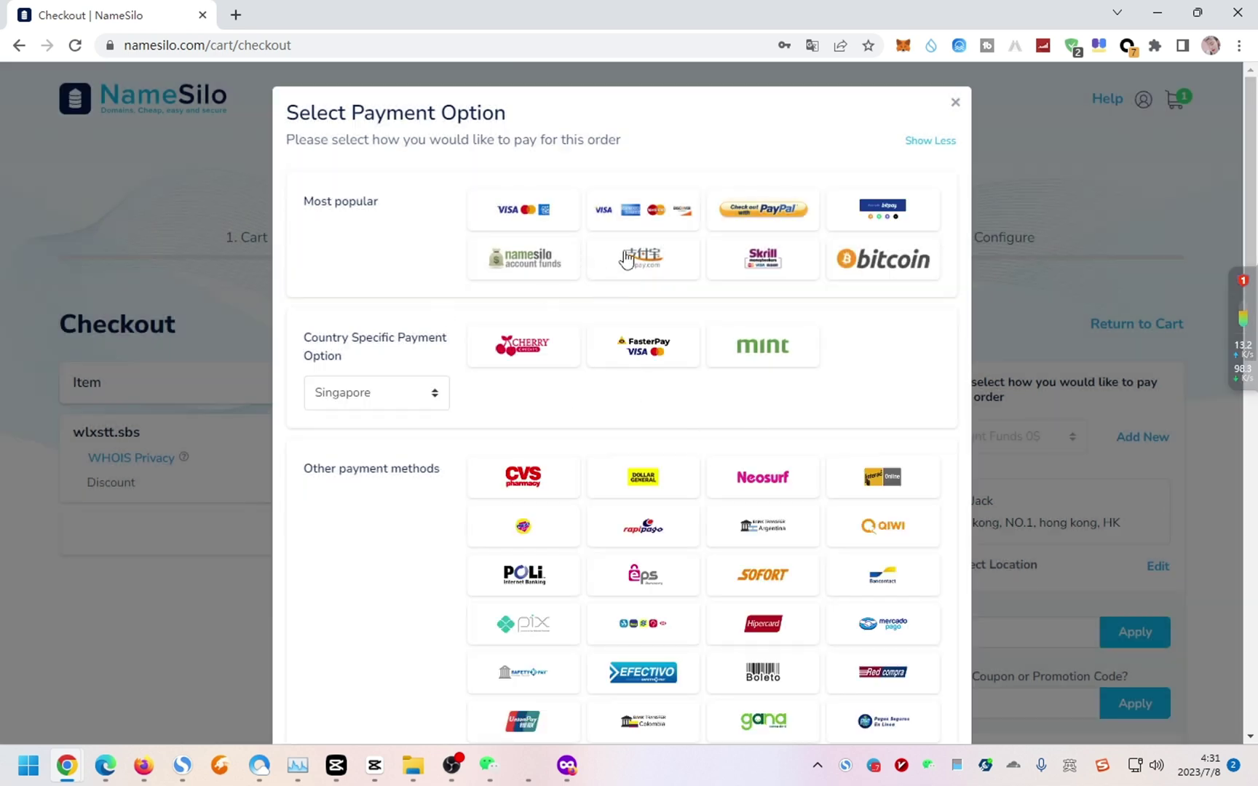
{"action": "left_click", "coordinate": [648, 261]}
Reopen the full list of payment options and set the country for country-specific payments to China
{"action": "left_click", "coordinate": [332, 595]}
{"action": "scroll", "coordinate": [451, 372], "scroll_direction": "down", "scroll_amount": 1}
{"action": "left_click", "coordinate": [404, 308]}
{"action": "left_click_drag", "start_coordinate": [545, 586], "coordinate": [548, 408]}
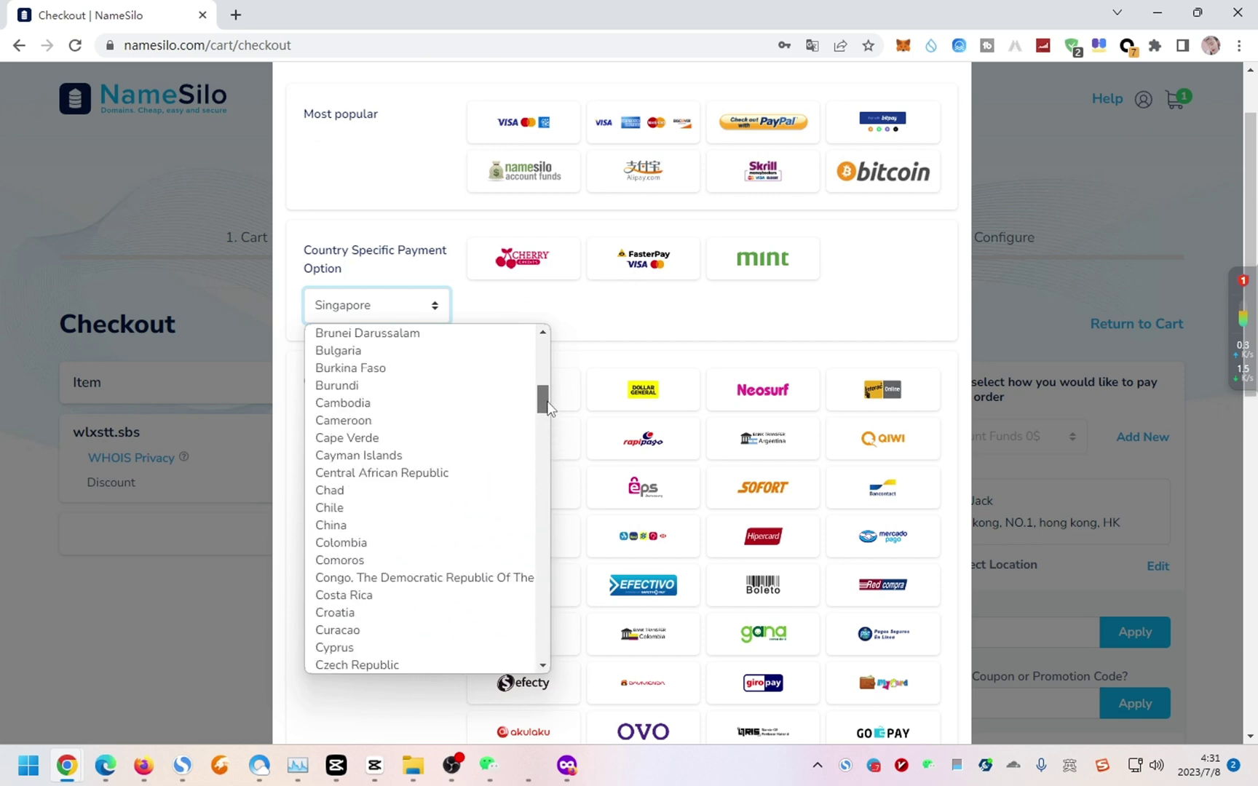
{"action": "left_click", "coordinate": [370, 524]}
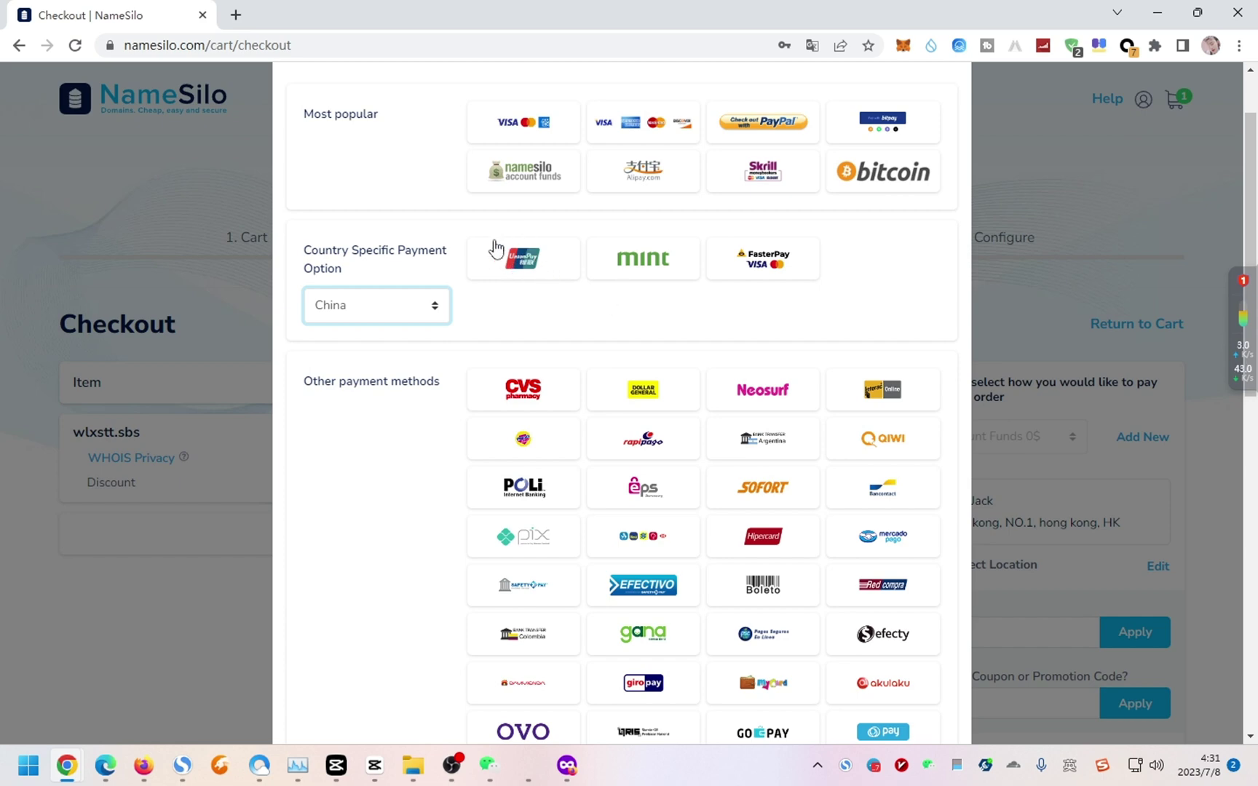
{"action": "scroll", "coordinate": [638, 340], "scroll_direction": "down", "scroll_amount": 3}
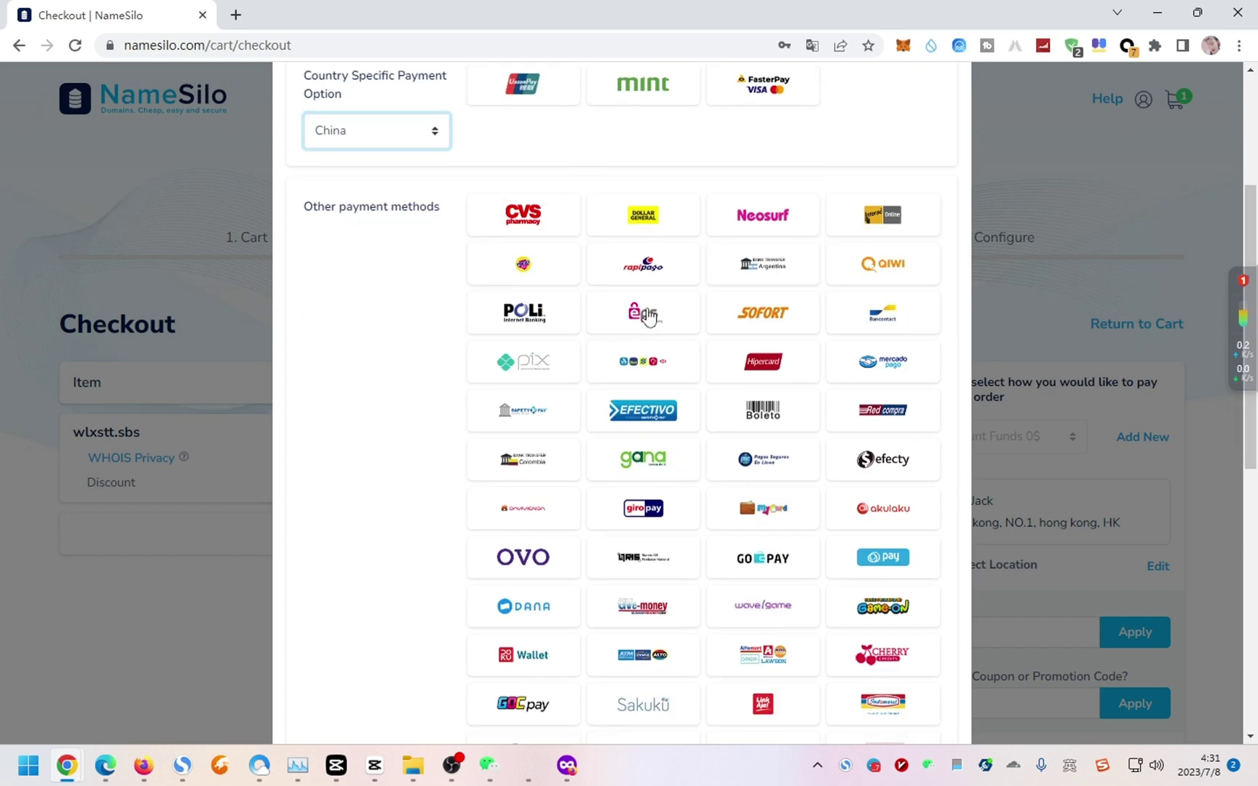
Look through the other payment methods, and choose Alipay as the payment option for the wlxstt.sbs order
{"action": "scroll", "coordinate": [687, 288], "scroll_direction": "down", "scroll_amount": 4}
{"action": "scroll", "coordinate": [619, 335], "scroll_direction": "down", "scroll_amount": 5}
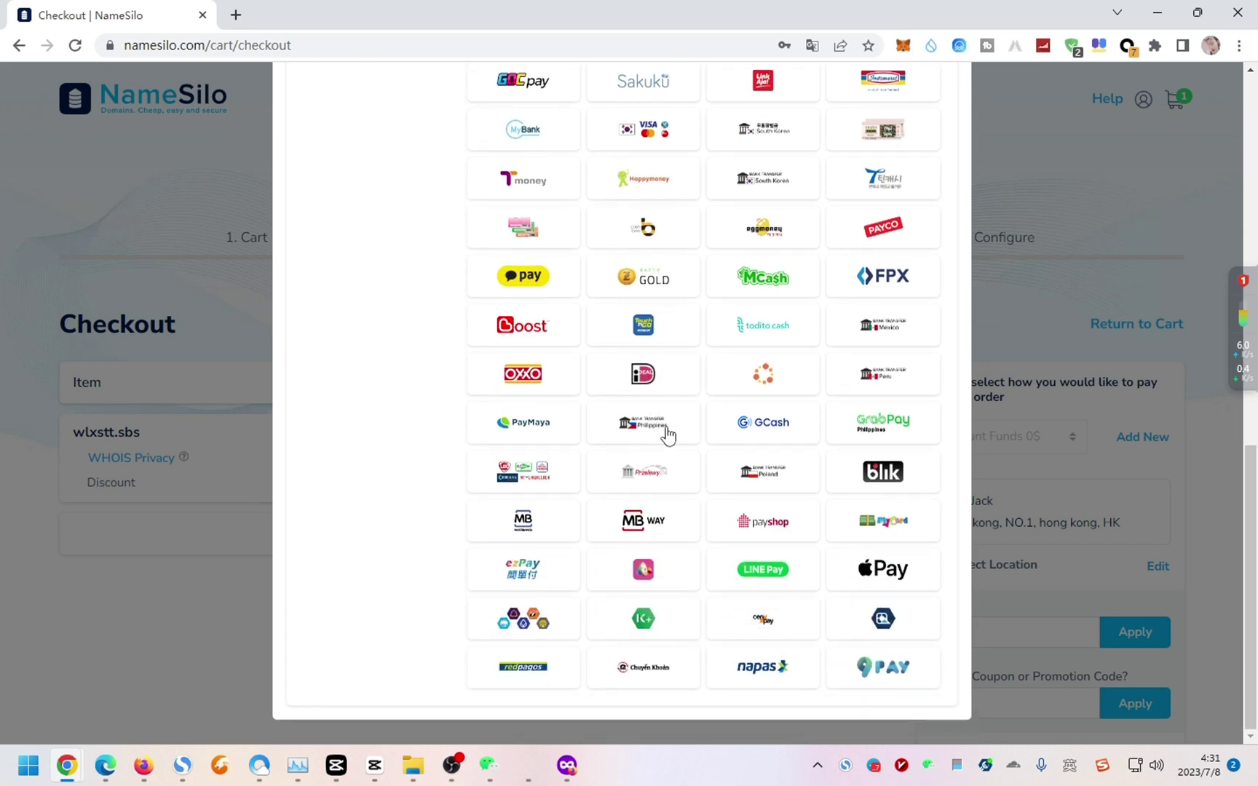
{"action": "scroll", "coordinate": [735, 459], "scroll_direction": "up", "scroll_amount": 7}
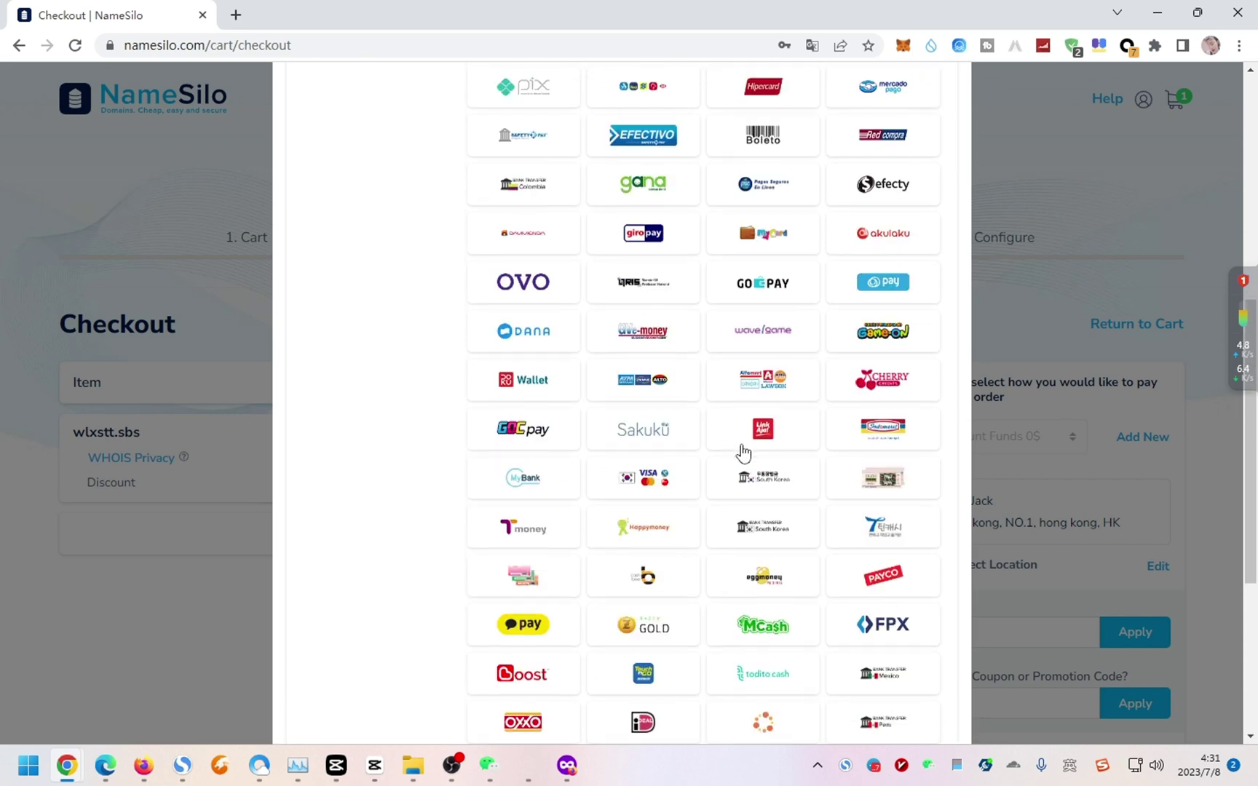
{"action": "scroll", "coordinate": [670, 378], "scroll_direction": "up", "scroll_amount": 2}
{"action": "scroll", "coordinate": [793, 375], "scroll_direction": "up", "scroll_amount": 3}
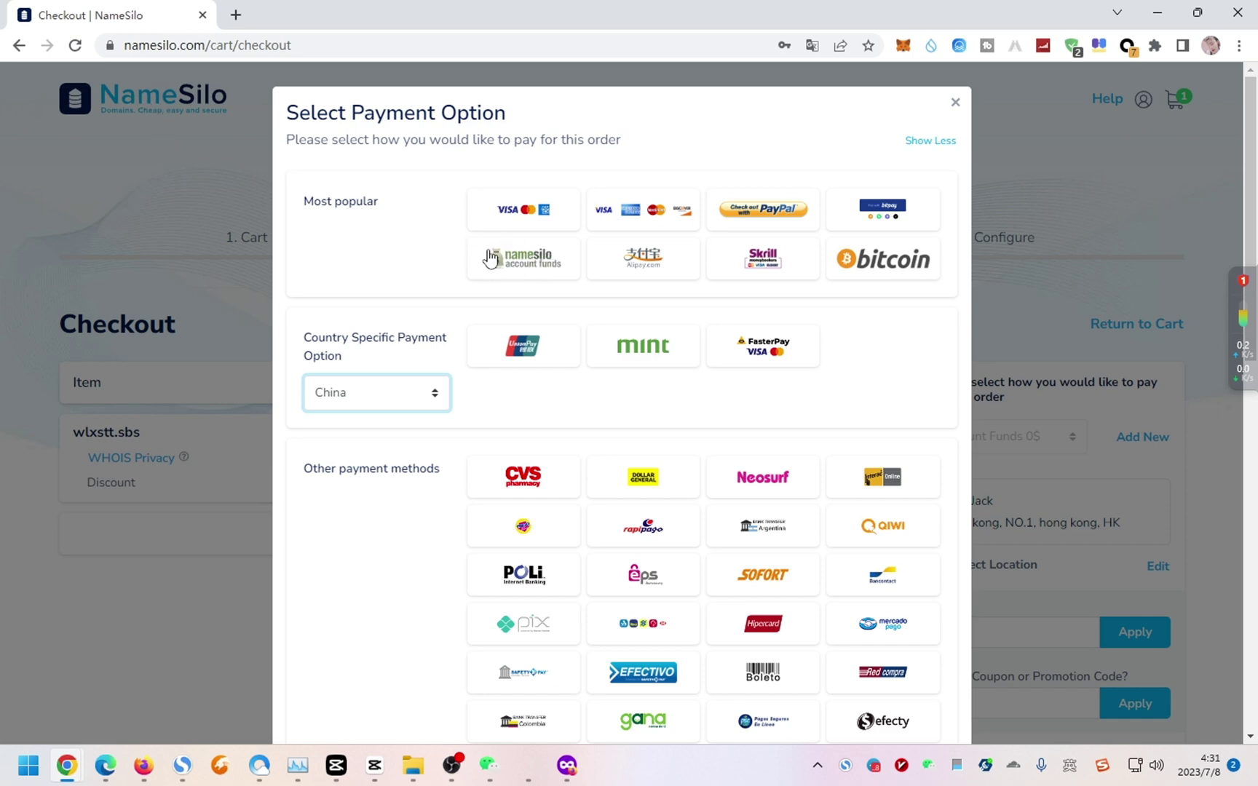
{"action": "left_click", "coordinate": [644, 260]}
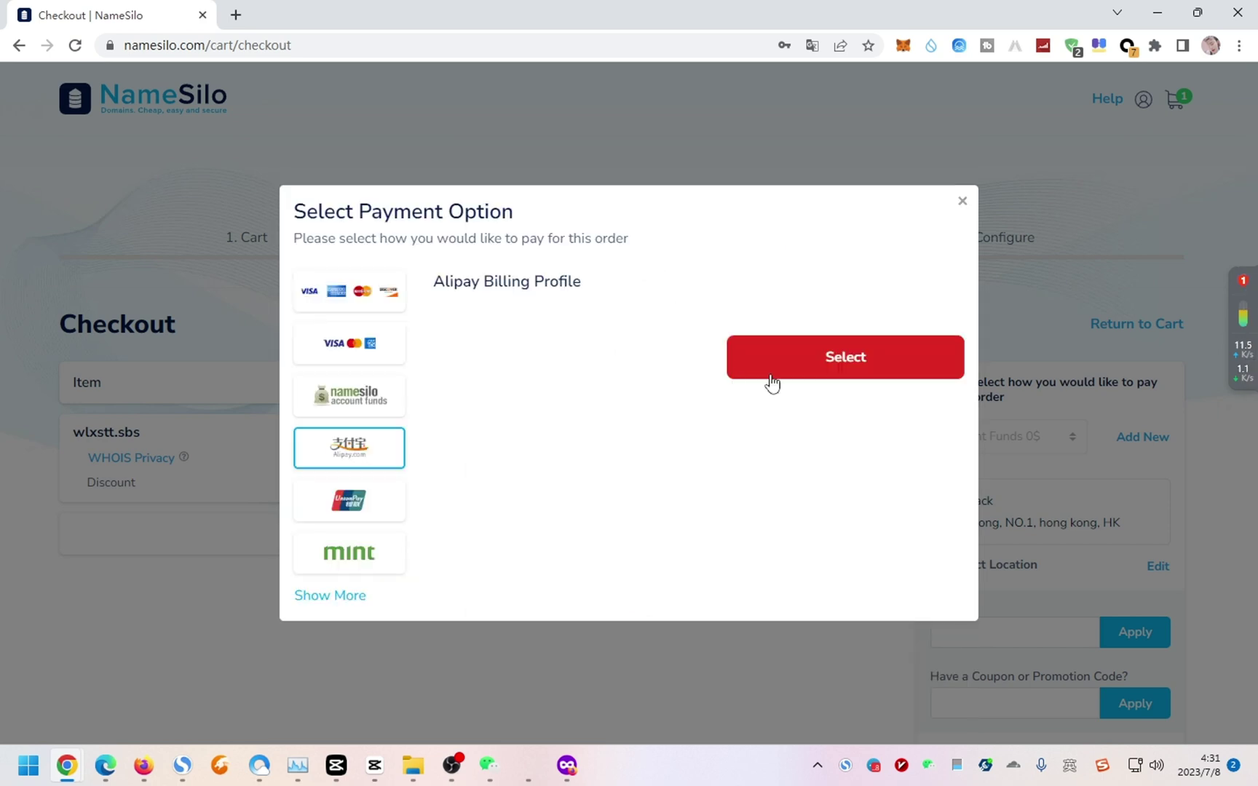
{"action": "left_click", "coordinate": [806, 360]}
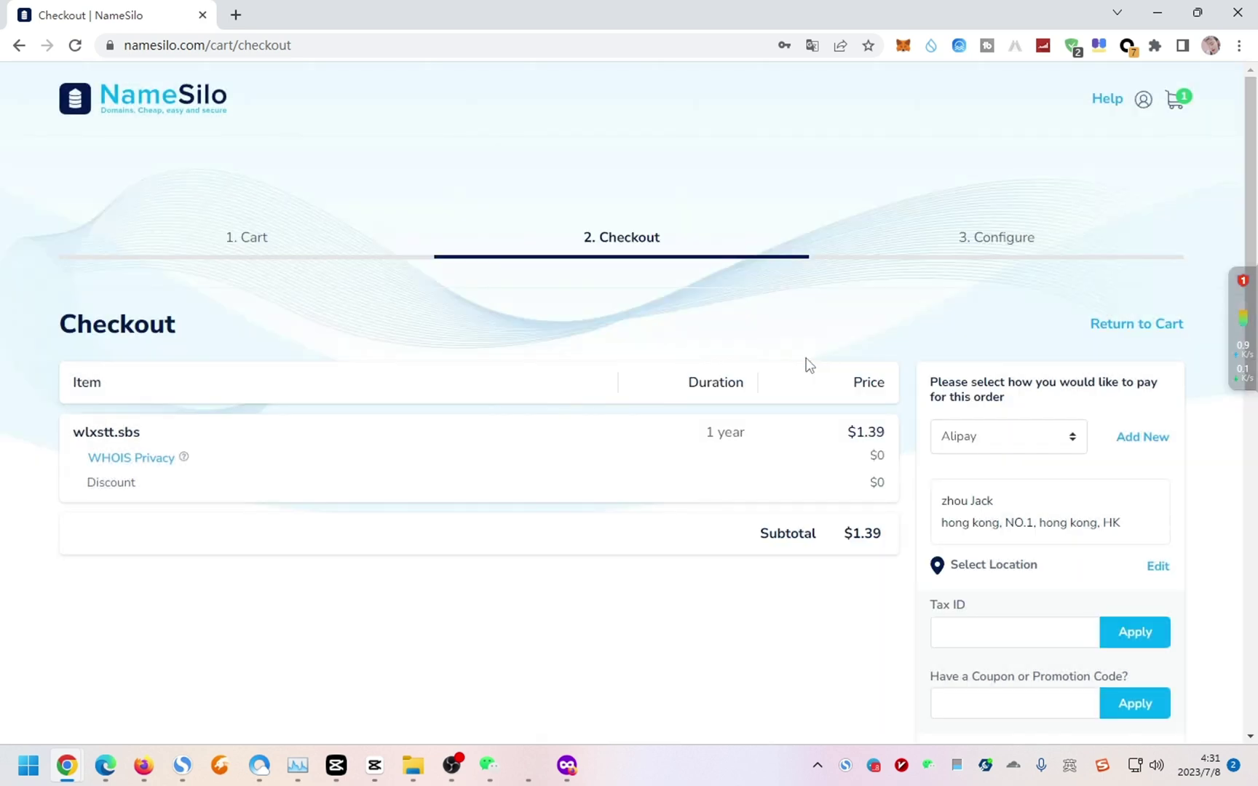
Accept the NameSilo.com Terms & Conditions and pay for the order
{"action": "scroll", "coordinate": [899, 441], "scroll_direction": "down", "scroll_amount": 7}
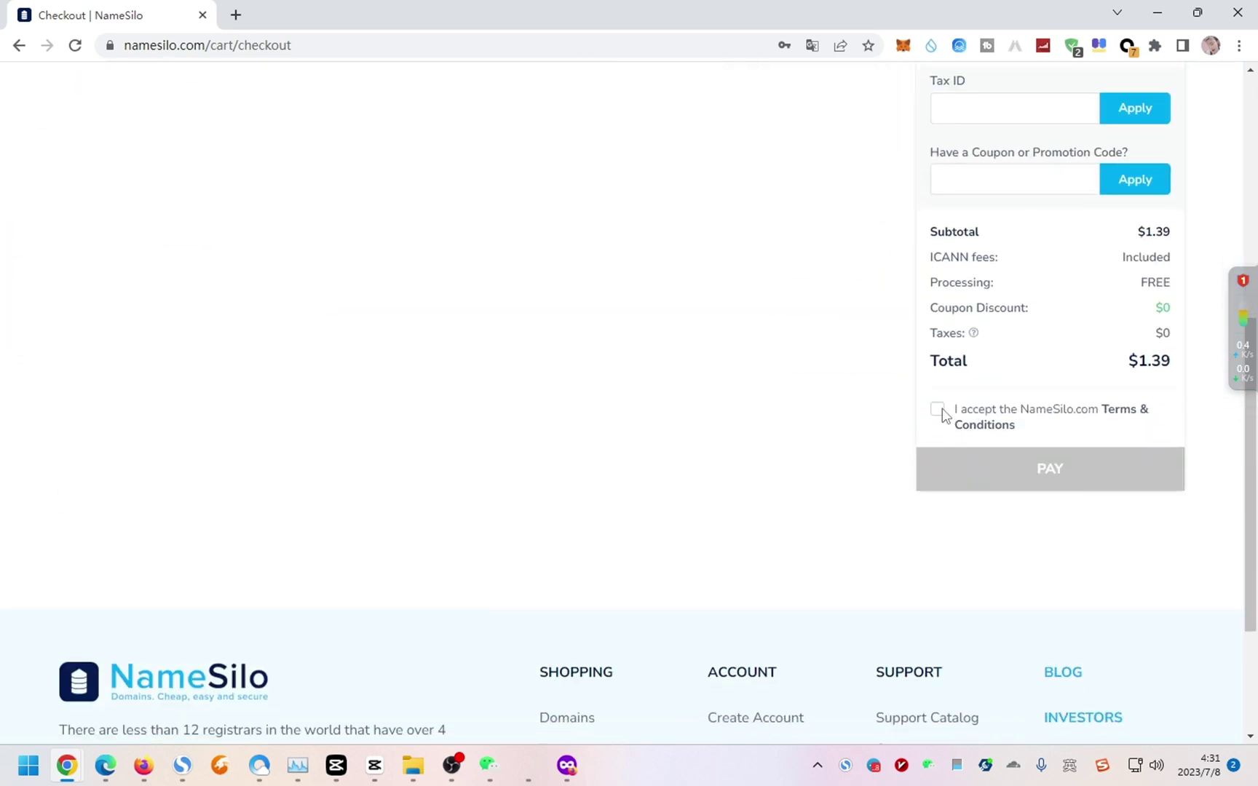
{"action": "left_click", "coordinate": [939, 412]}
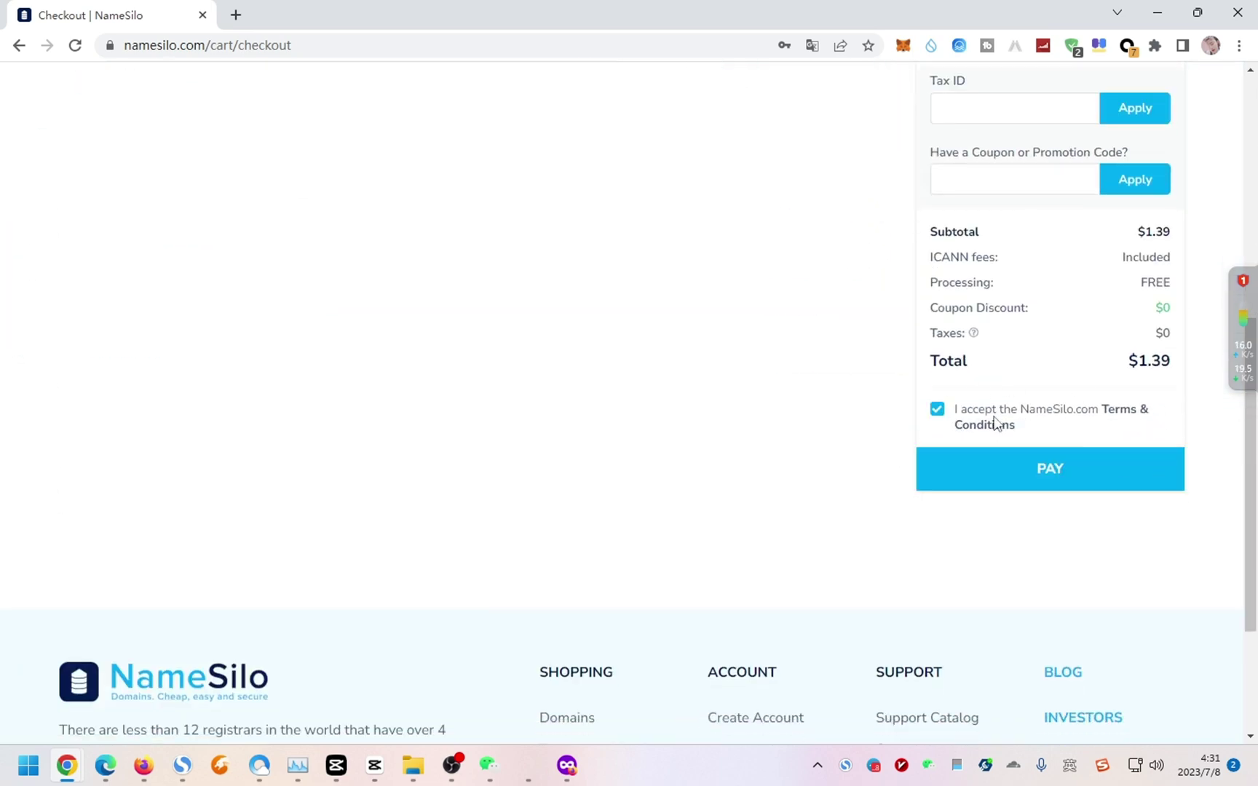
{"action": "left_click", "coordinate": [1065, 480]}
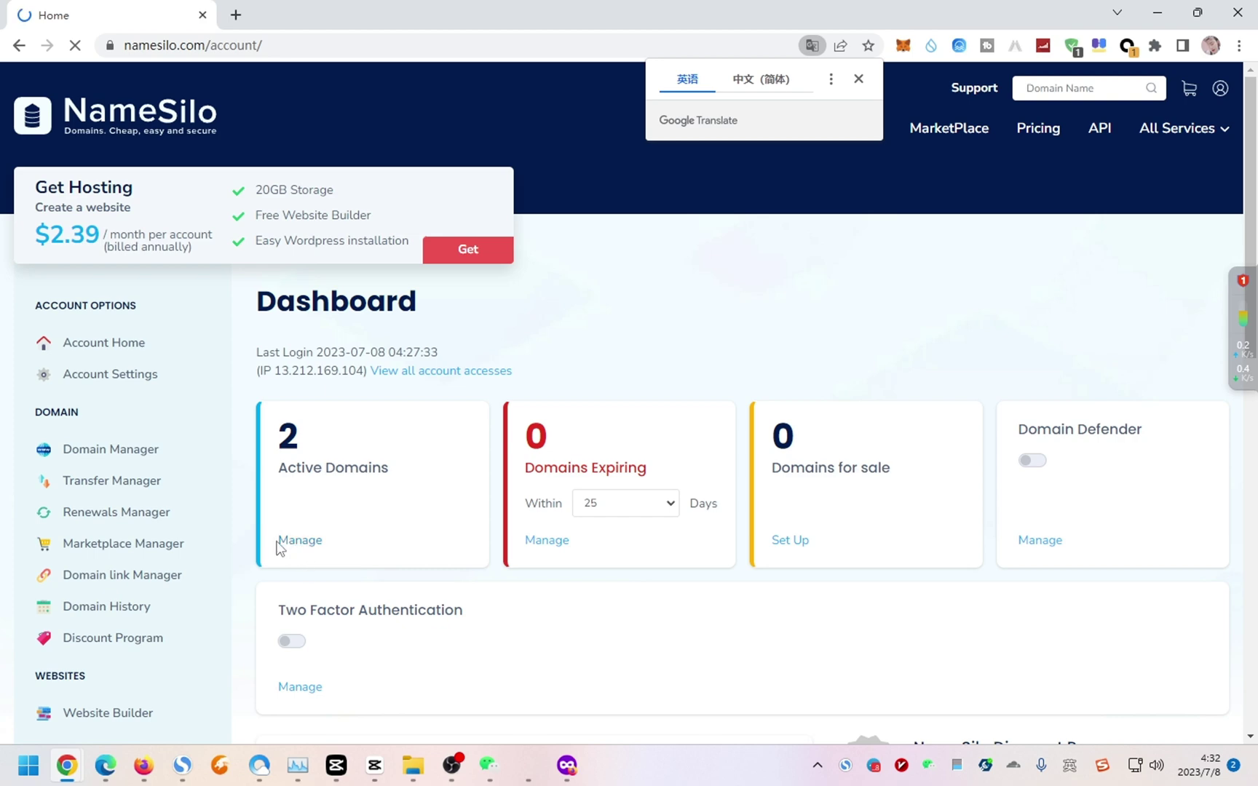
Open the Domain Manager for the active domains and try to refresh its list by reloading and choosing Update all Domains
{"action": "left_click", "coordinate": [298, 544]}
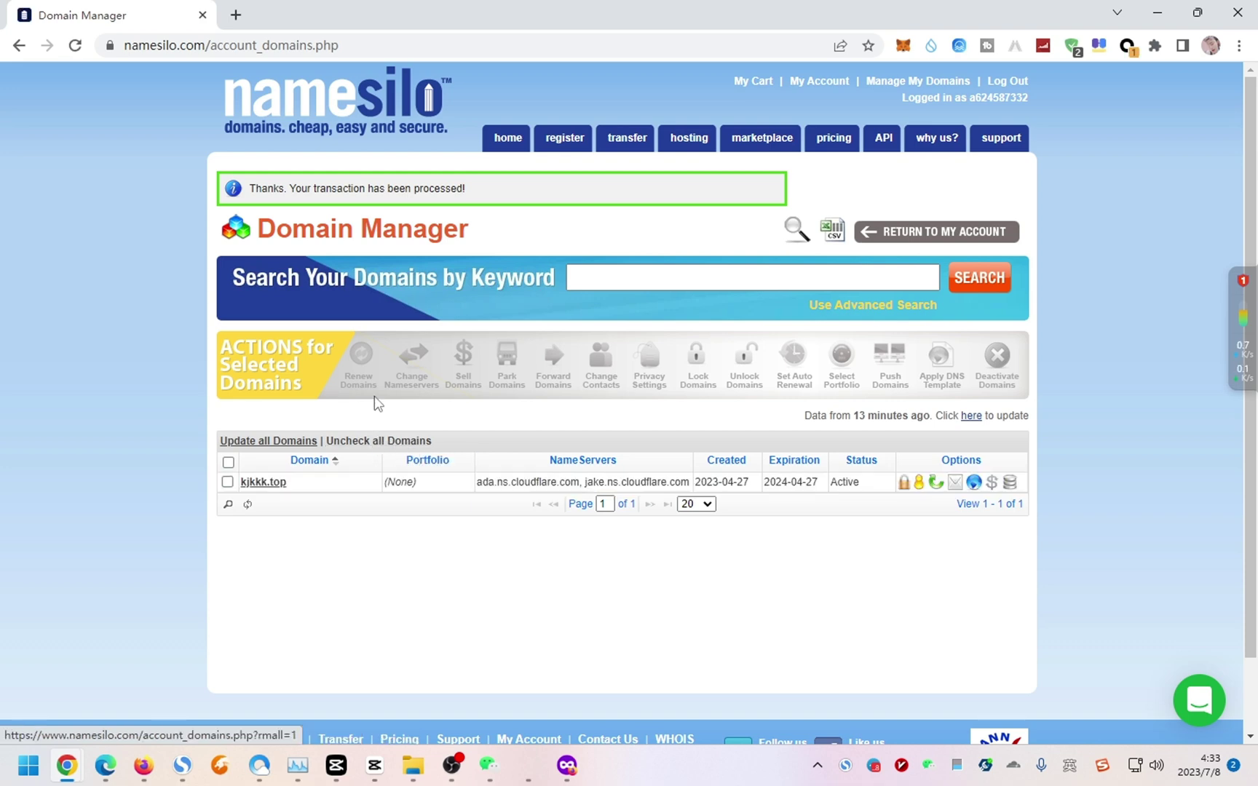
{"action": "left_click", "coordinate": [75, 45]}
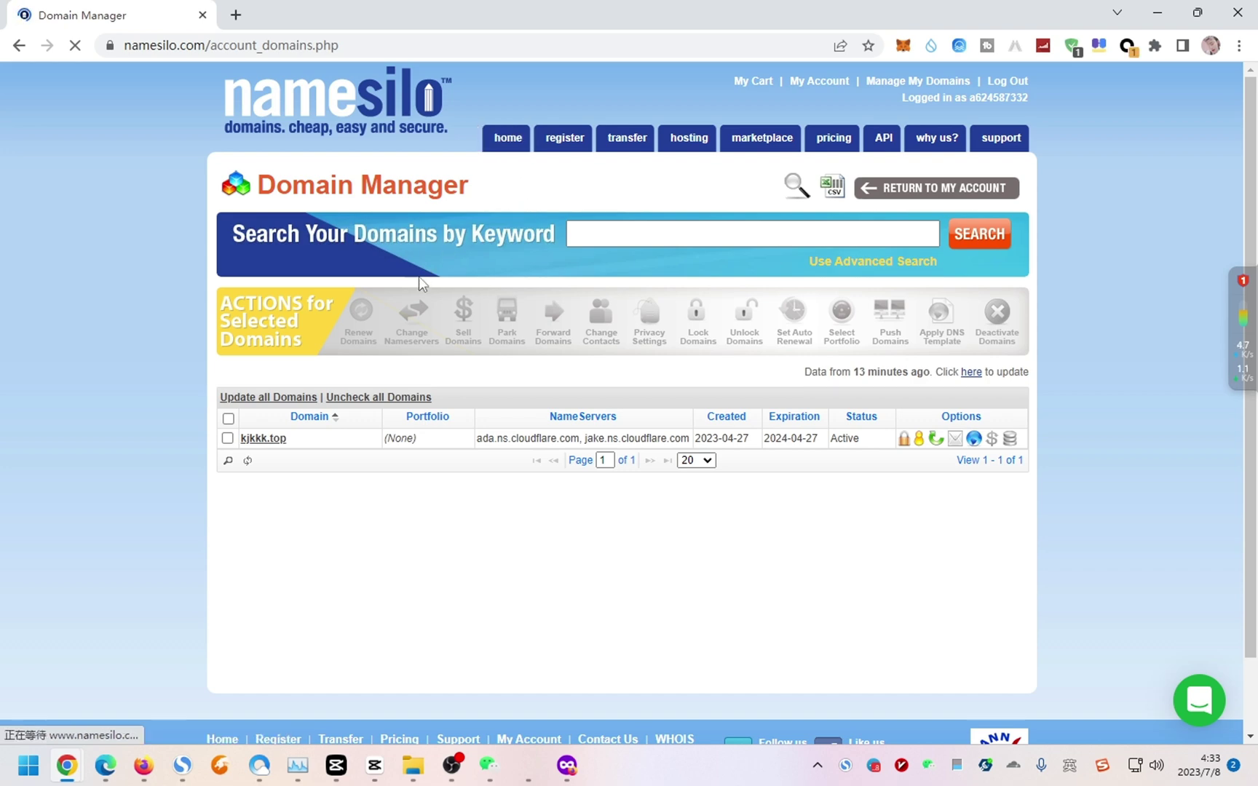
{"action": "left_click", "coordinate": [353, 402]}
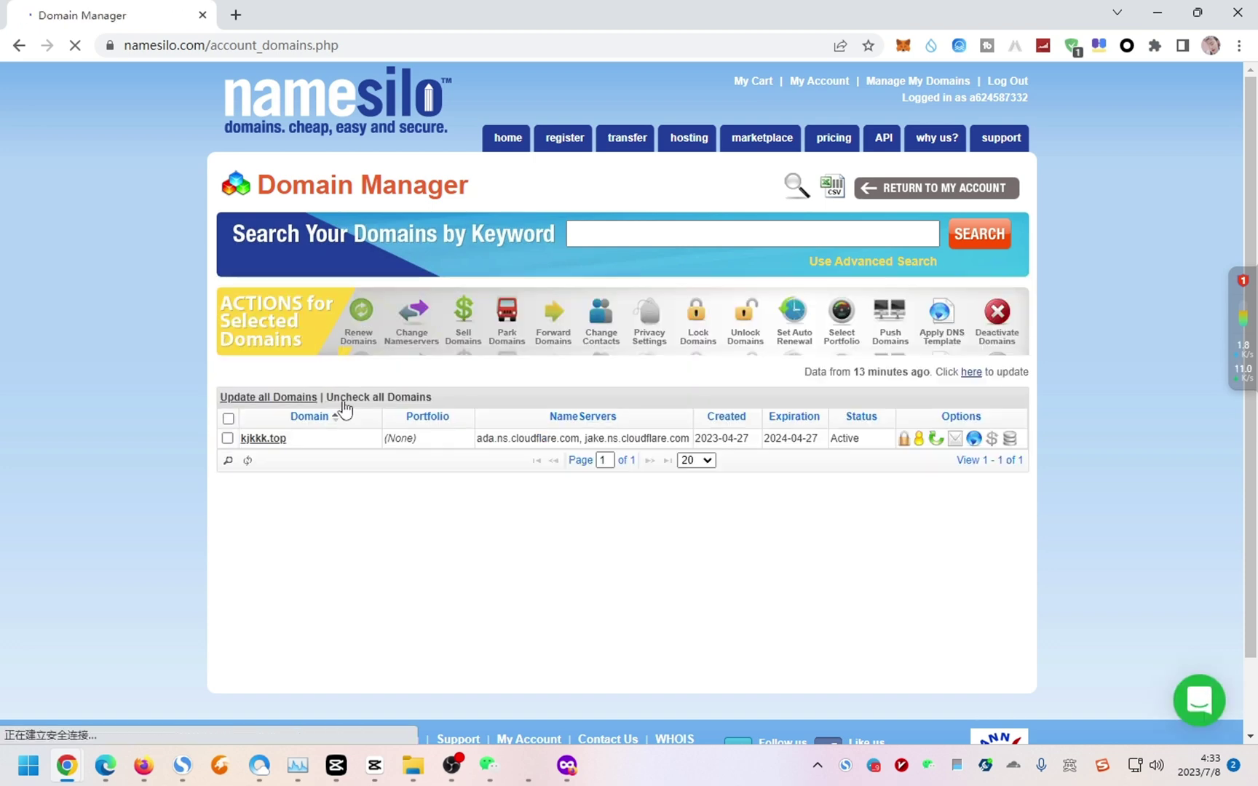
{"action": "left_click", "coordinate": [269, 398]}
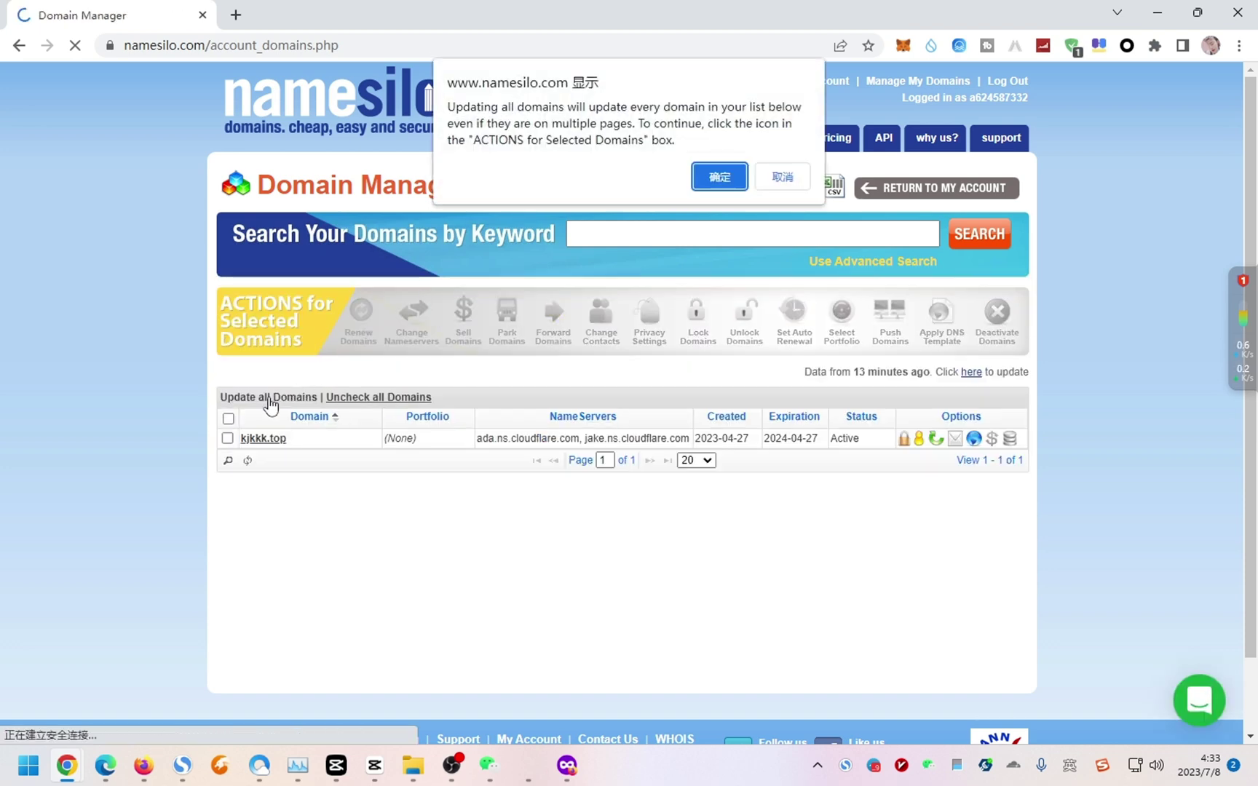
{"action": "left_click", "coordinate": [708, 182]}
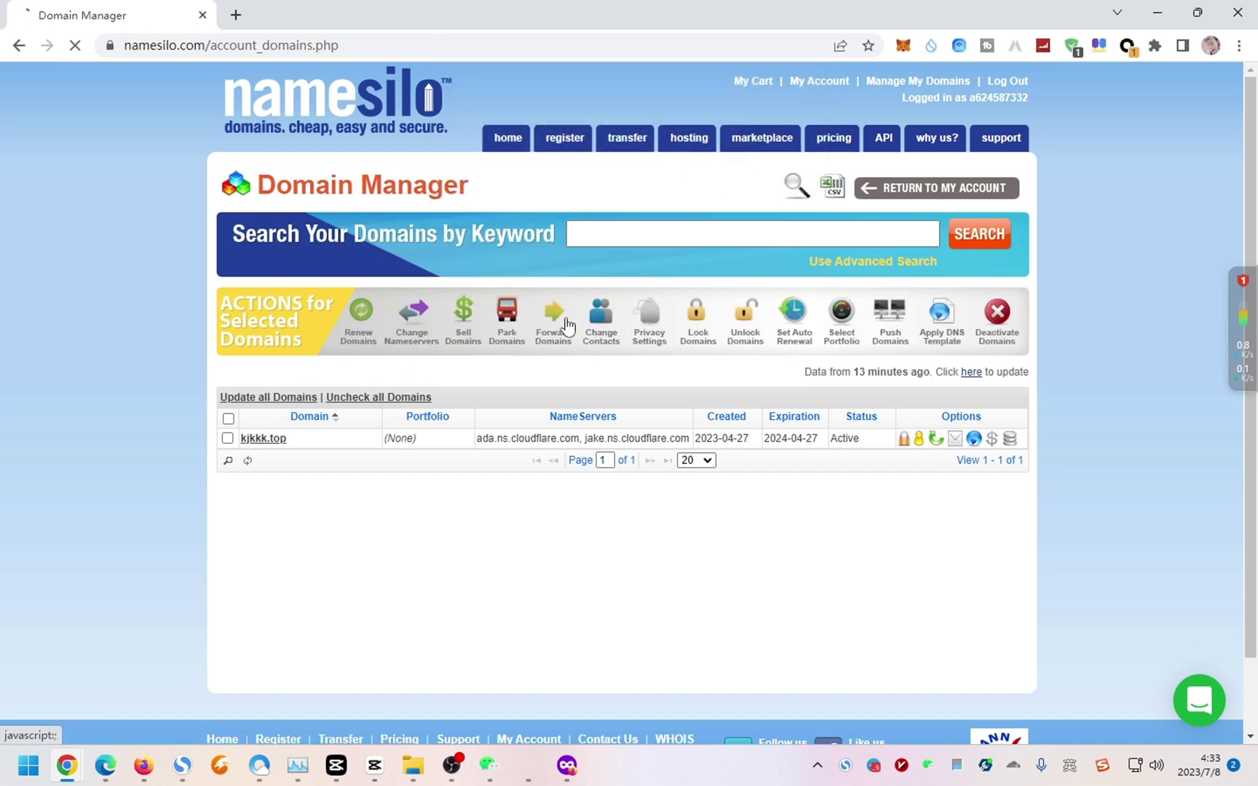
Return to the account dashboard, reload it, and reopen the active domains' manager to update its domain data
{"action": "left_click", "coordinate": [20, 45]}
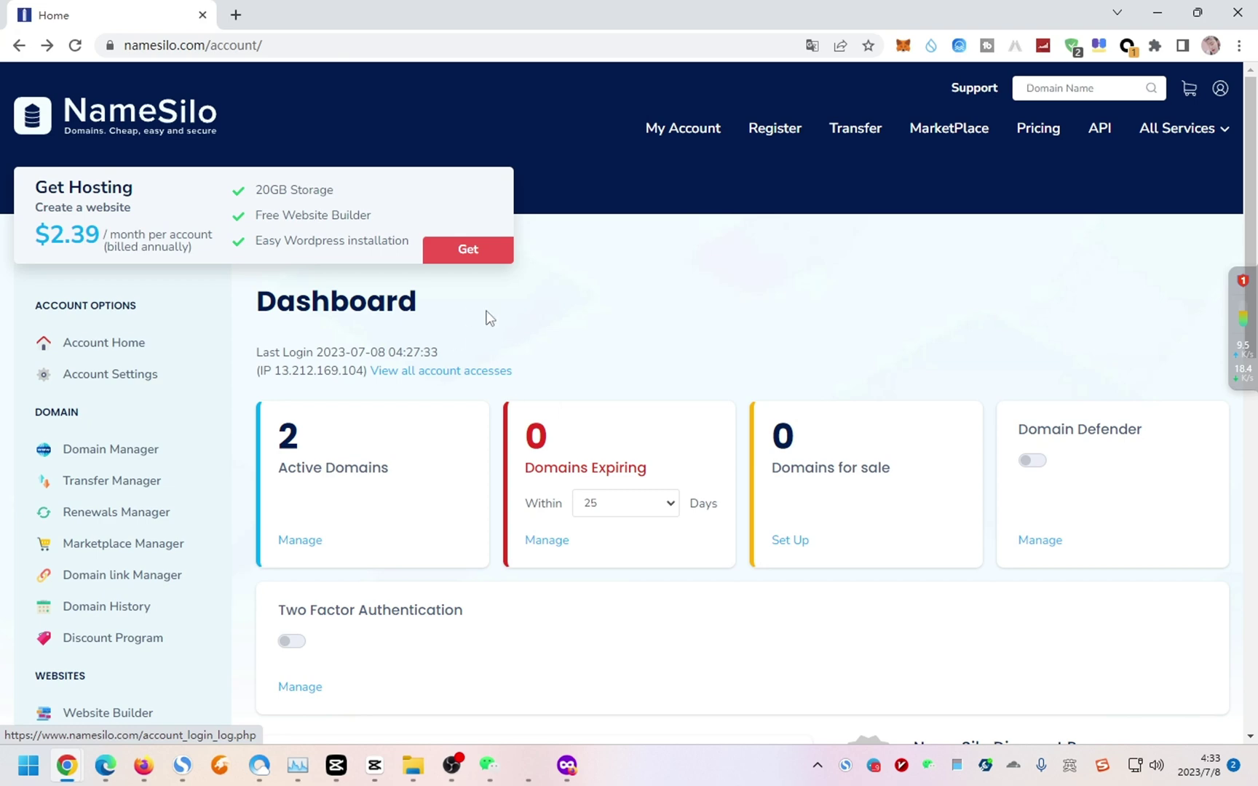
{"action": "left_click", "coordinate": [75, 45]}
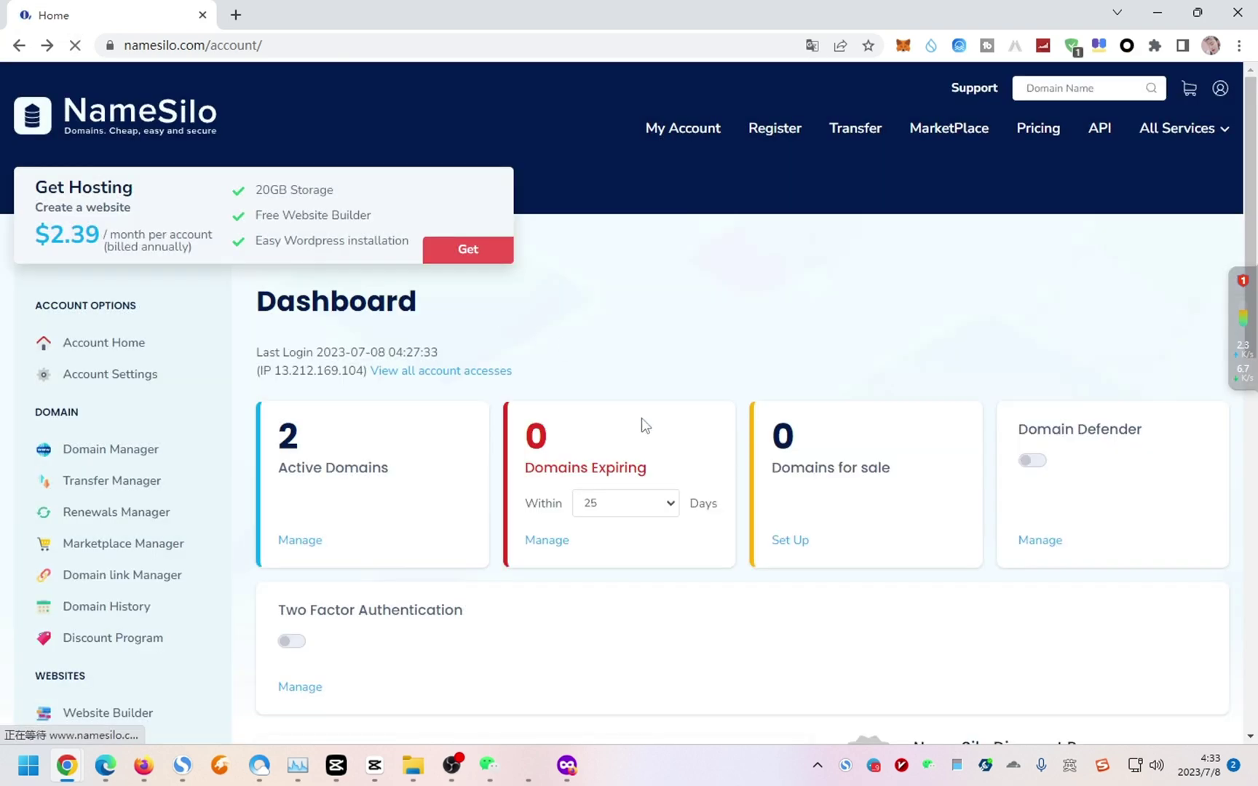
{"action": "scroll", "coordinate": [400, 454], "scroll_direction": "down", "scroll_amount": 3}
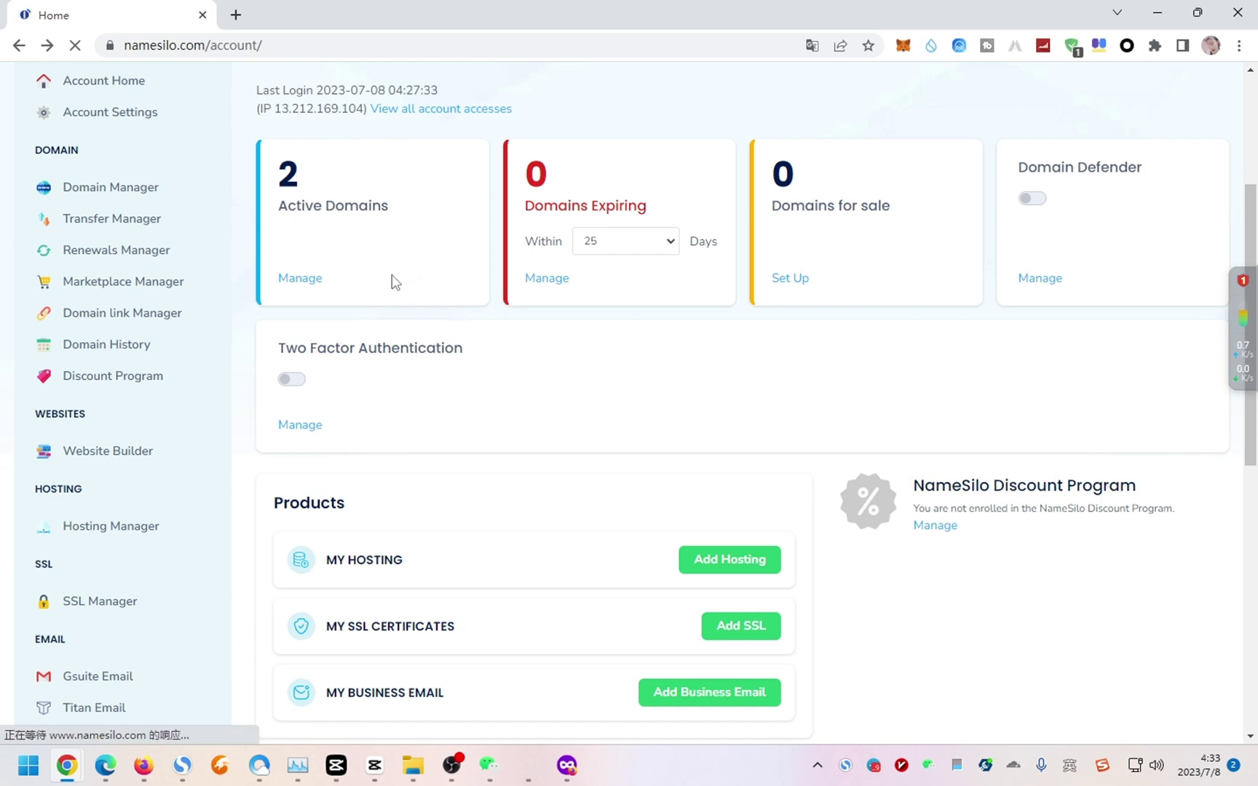
{"action": "scroll", "coordinate": [354, 345], "scroll_direction": "up", "scroll_amount": 3}
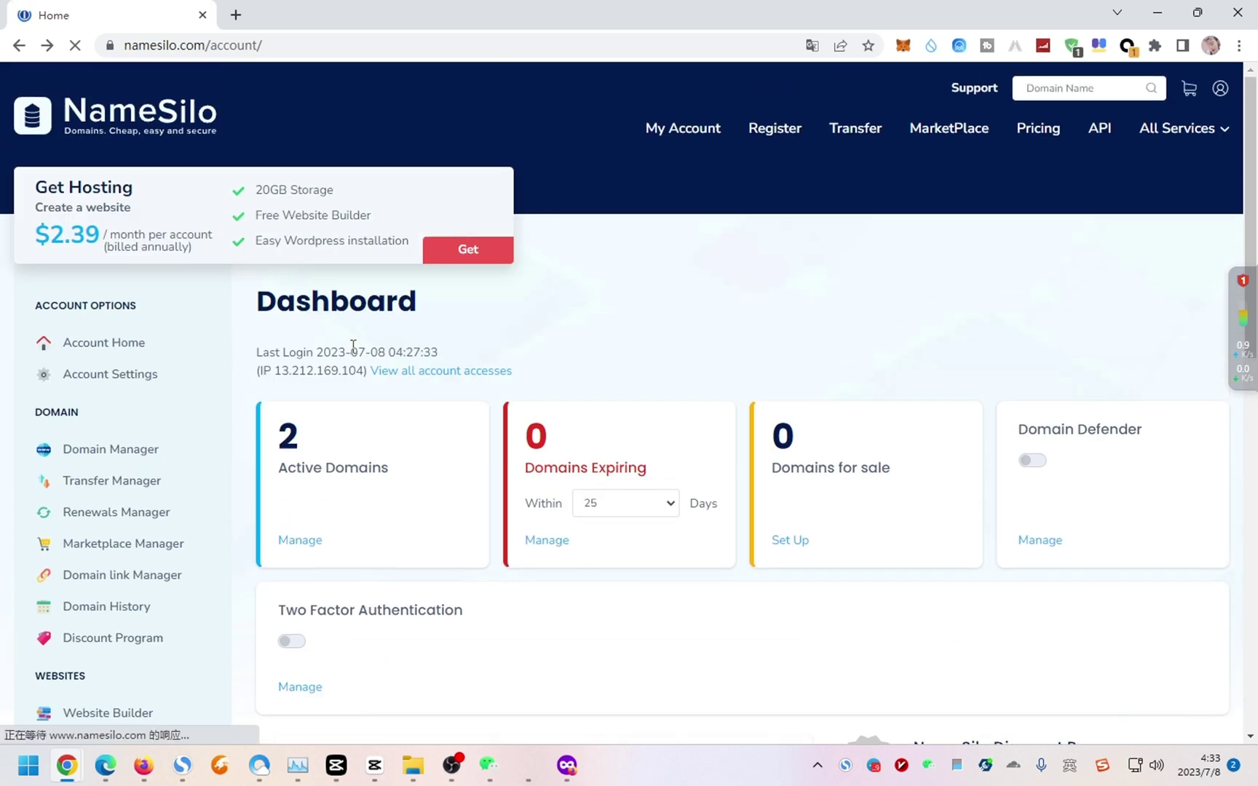
{"action": "left_click", "coordinate": [295, 541]}
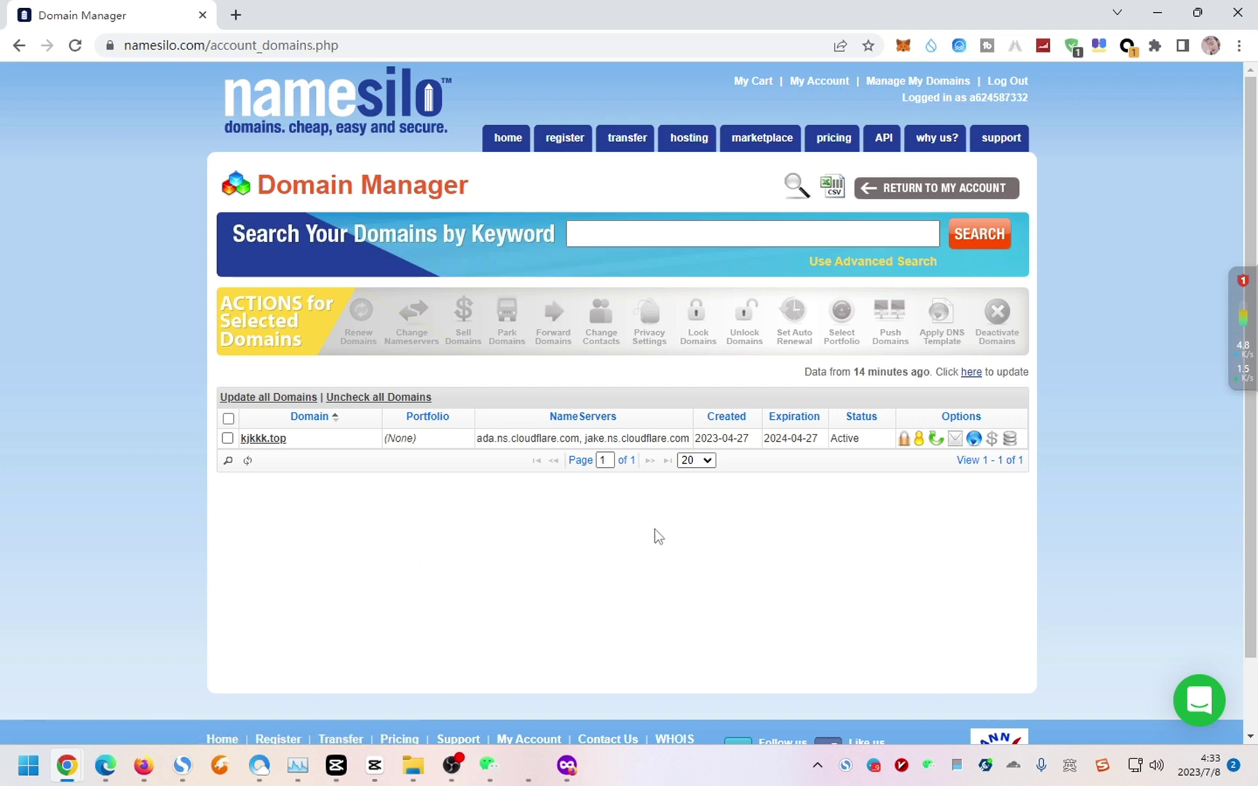
{"action": "left_click", "coordinate": [970, 373]}
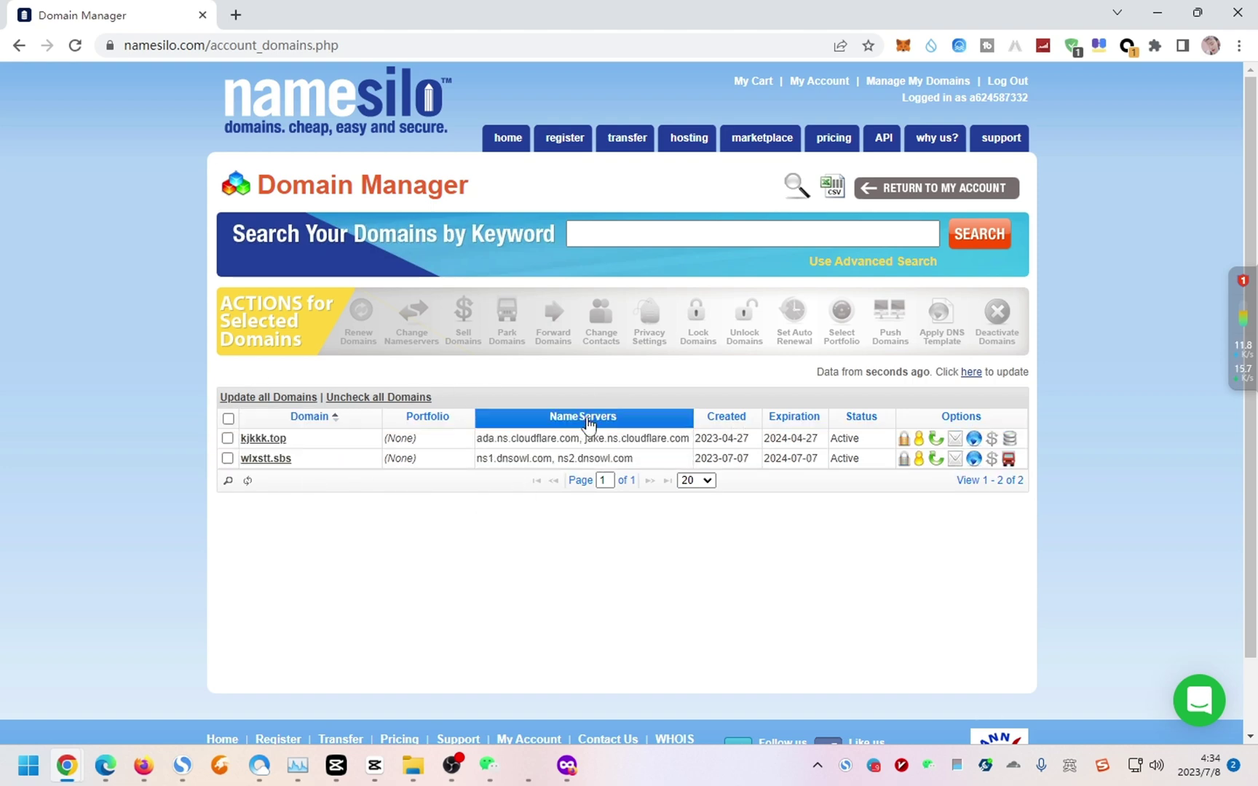
{"action": "left_click", "coordinate": [970, 375]}
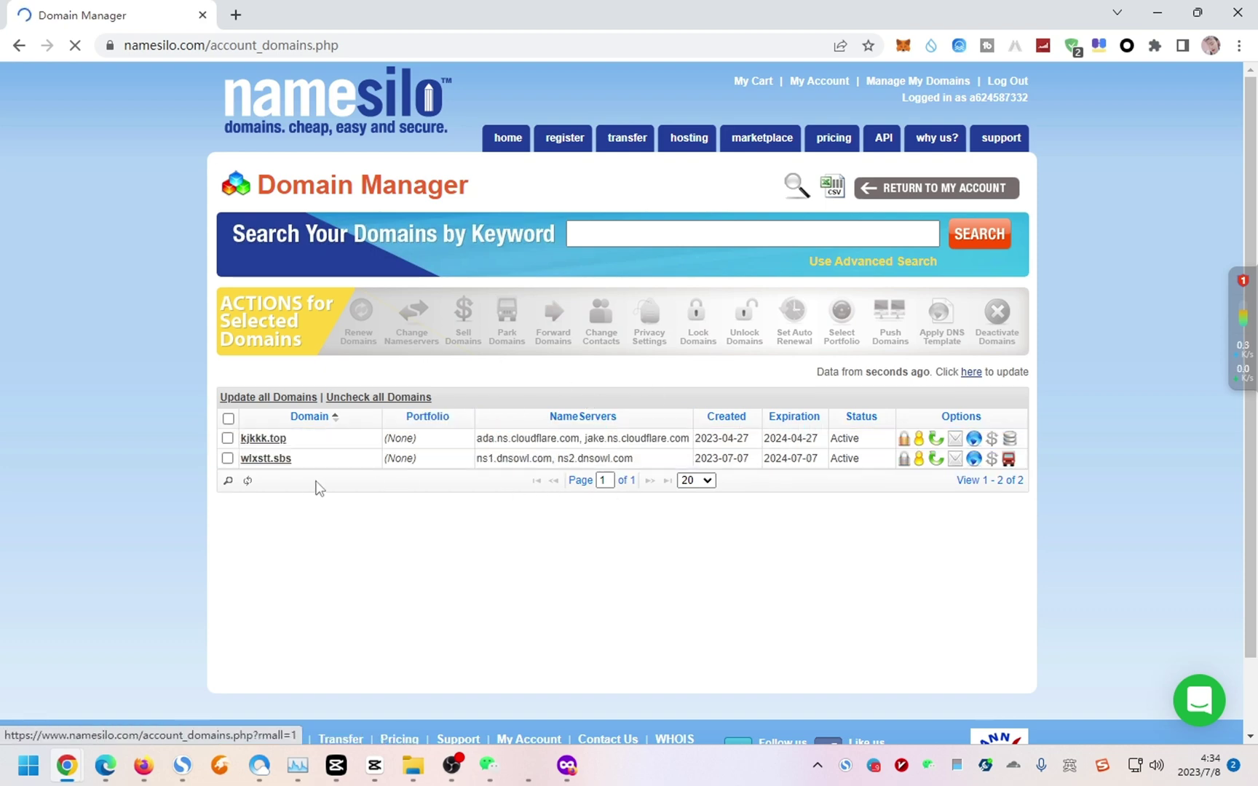
Open the domain console of wlxstt.sbs and go to the change form for its nameservers
{"action": "left_click", "coordinate": [268, 466]}
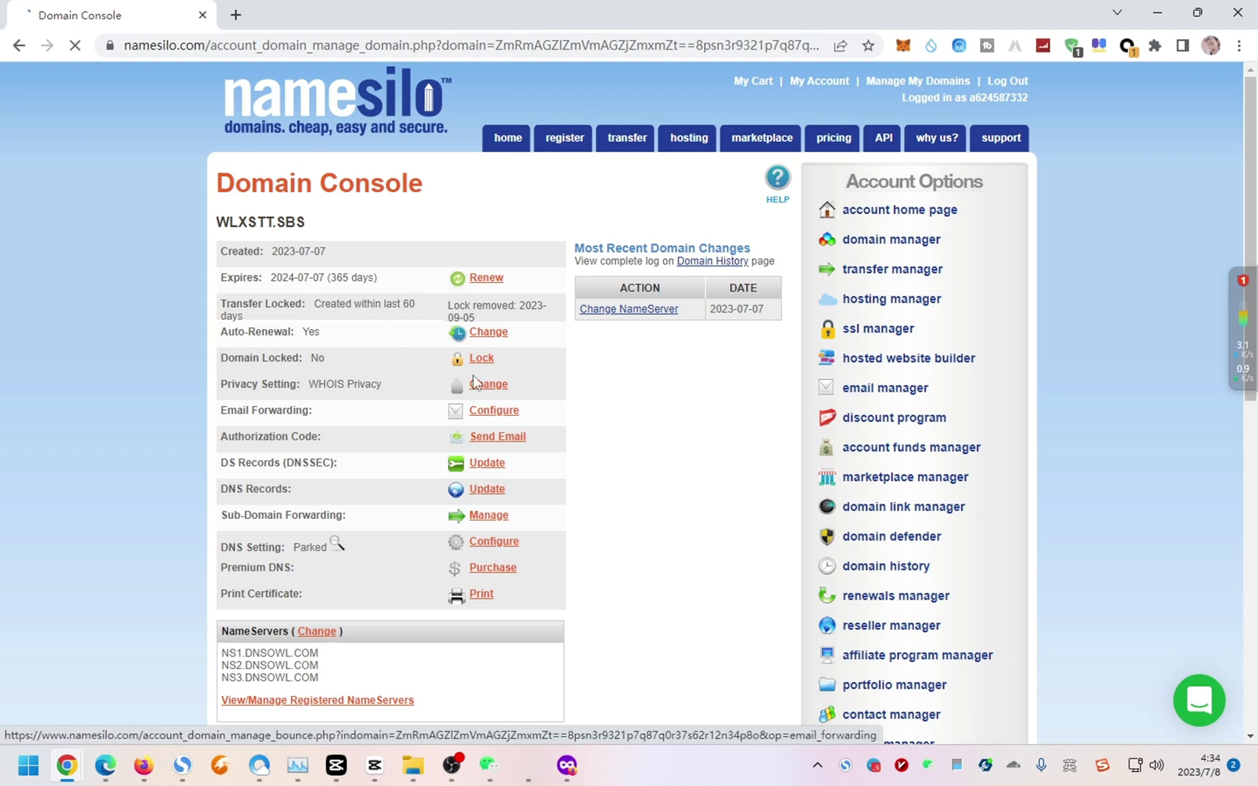
{"action": "scroll", "coordinate": [385, 419], "scroll_direction": "down", "scroll_amount": 3}
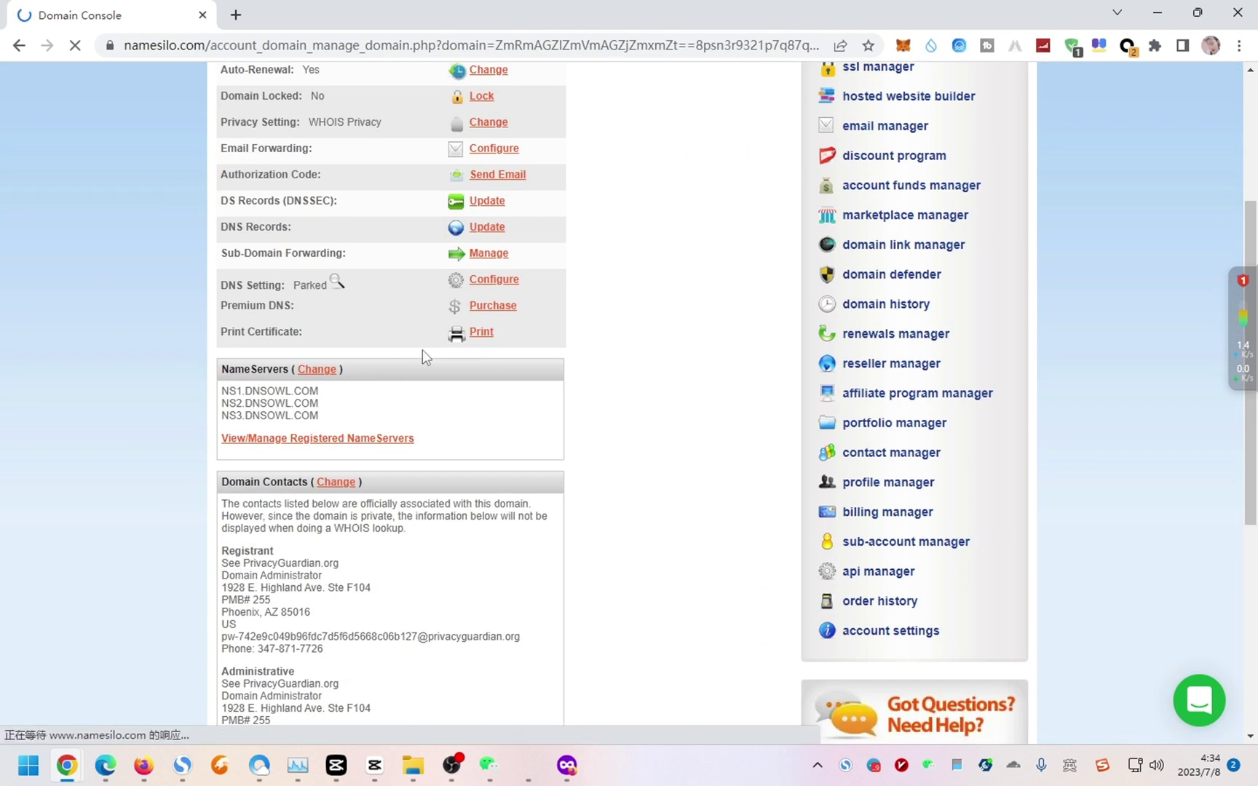
{"action": "left_click_drag", "start_coordinate": [225, 369], "coordinate": [337, 370]}
{"action": "left_click", "coordinate": [355, 370]}
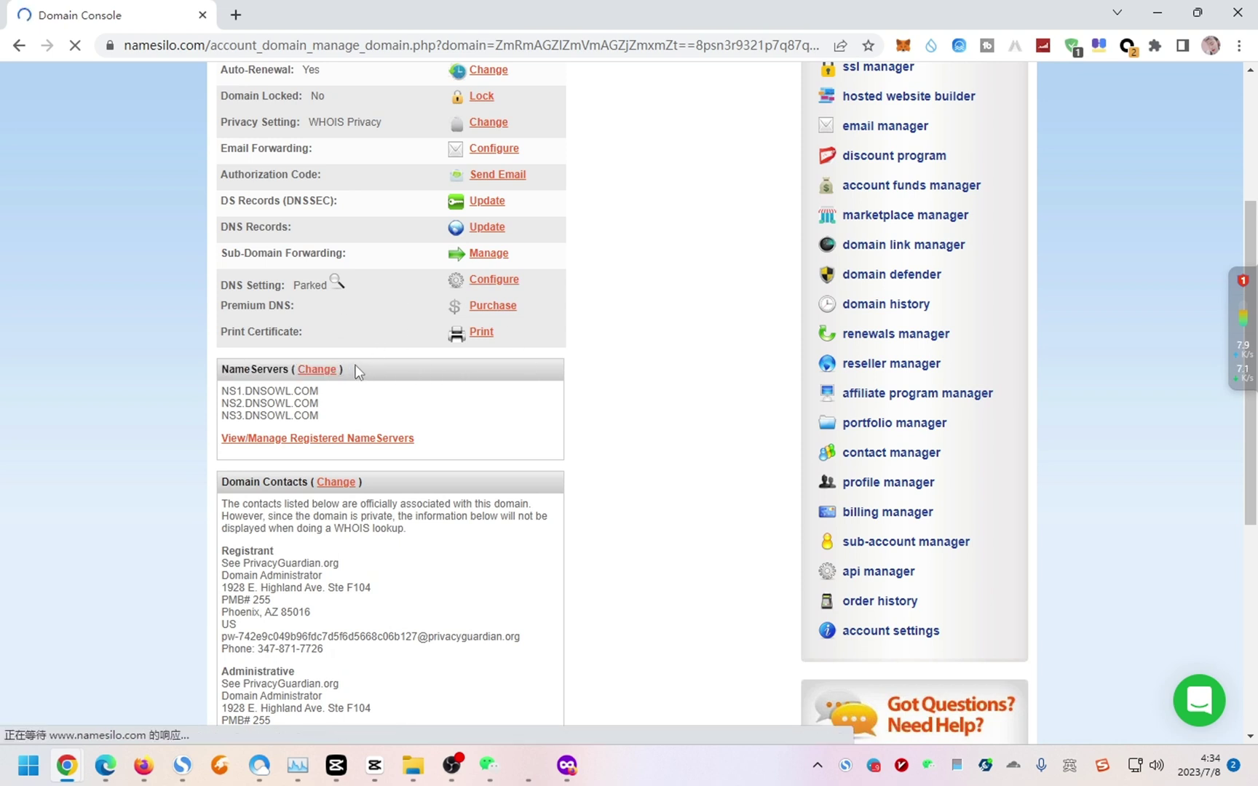
{"action": "left_click", "coordinate": [315, 377]}
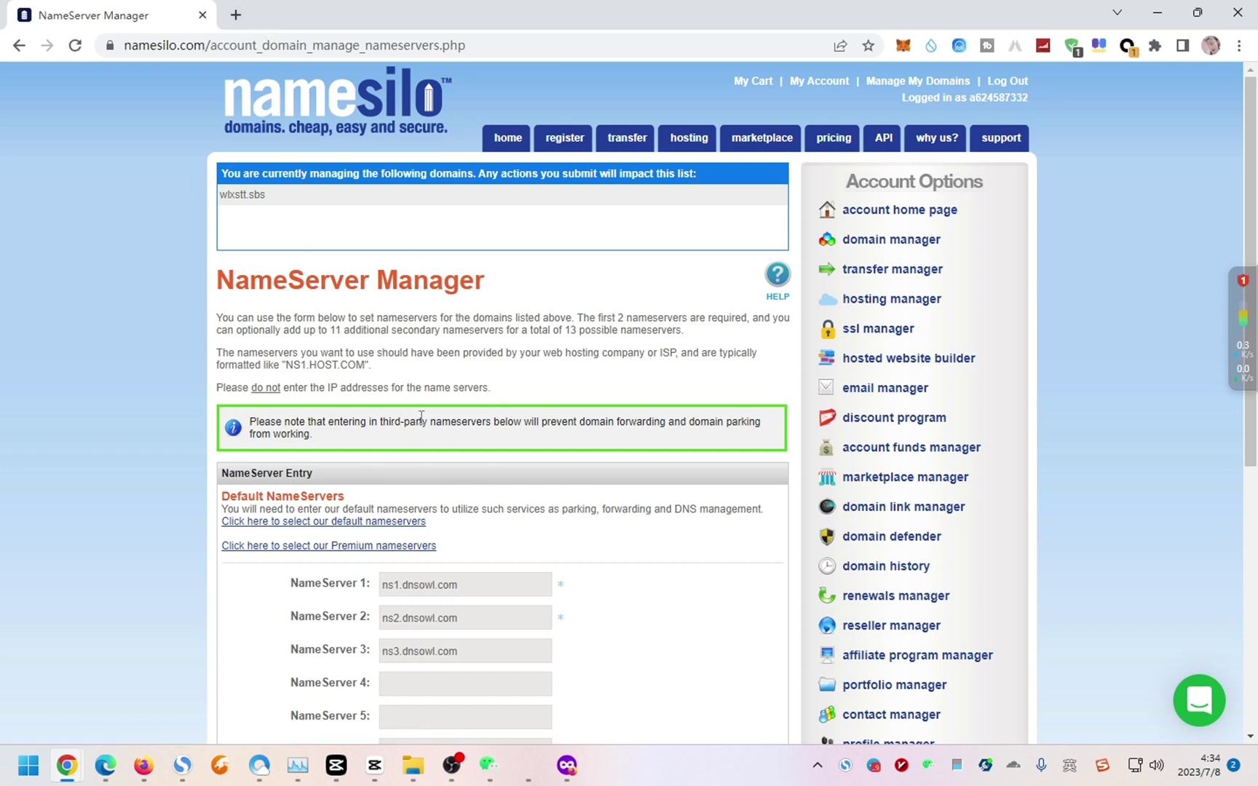
Open the Cloudflare website in a new browser tab and log in to the dashboard
{"action": "left_click", "coordinate": [236, 16]}
{"action": "type", "text": "cloud"}
{"action": "key", "text": "Return"}
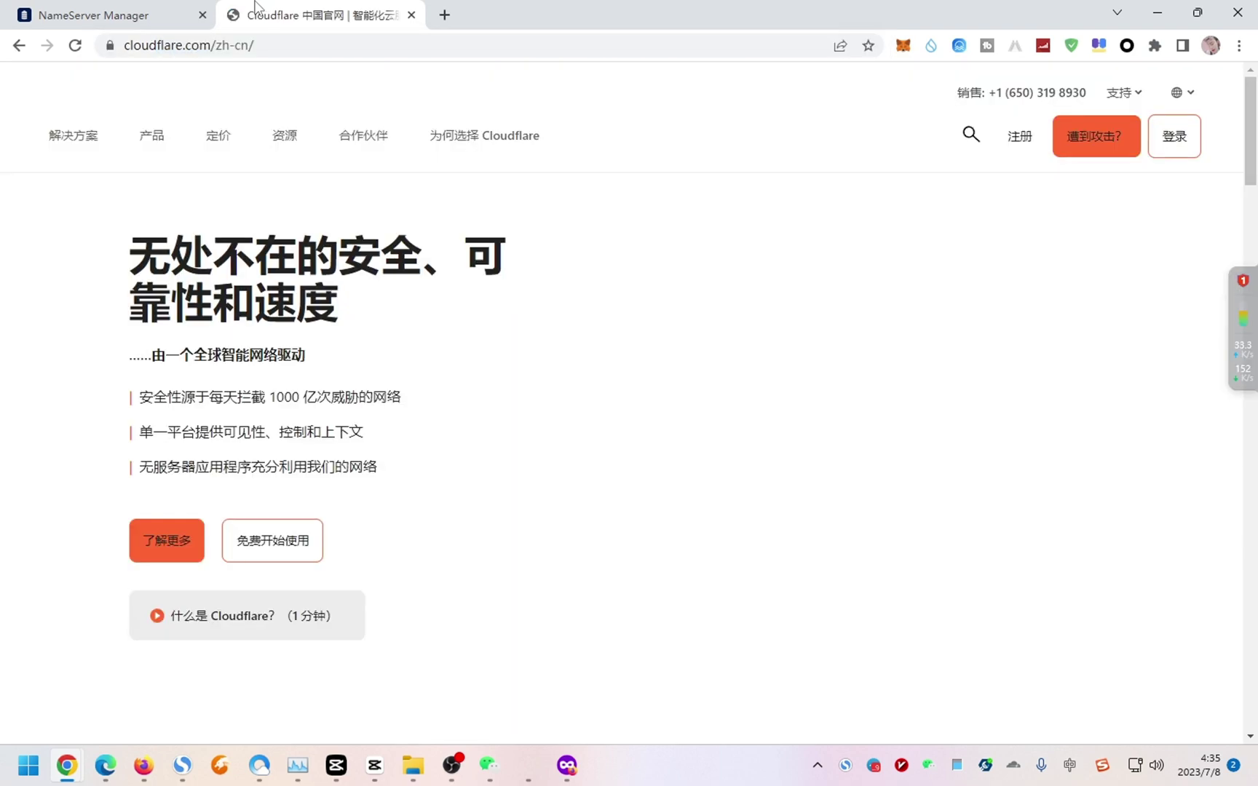
{"action": "left_click", "coordinate": [1173, 138]}
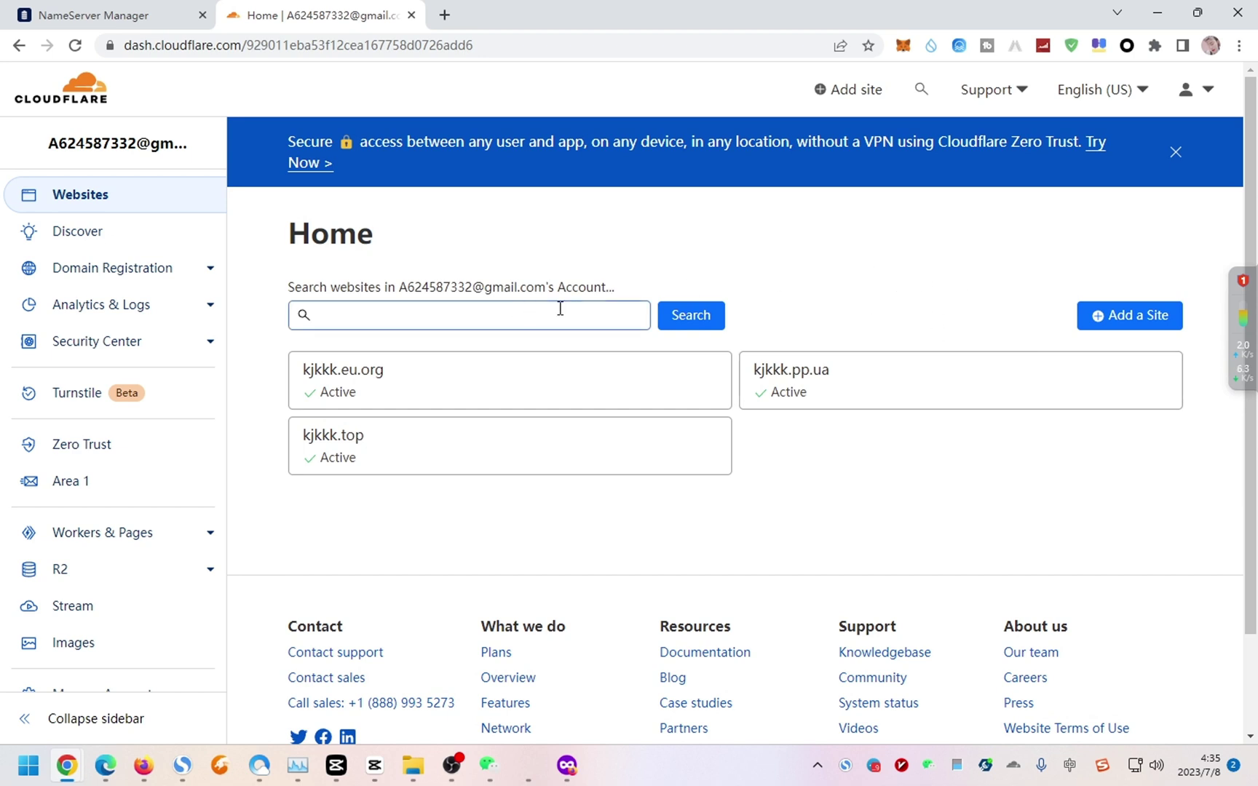
Switch the Cloudflare dashboard language to Simplified Chinese (简体中文)
{"action": "left_click", "coordinate": [1103, 89]}
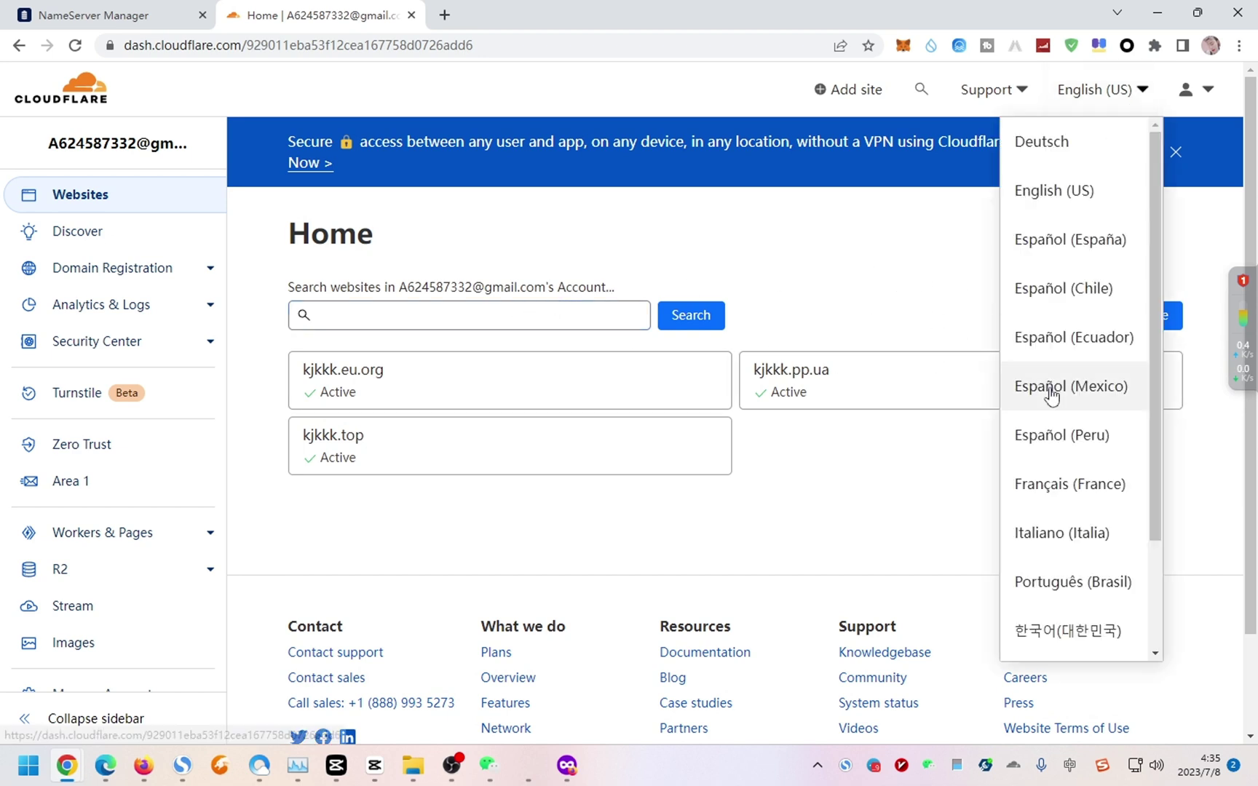
{"action": "scroll", "coordinate": [1092, 555], "scroll_direction": "down", "scroll_amount": 2}
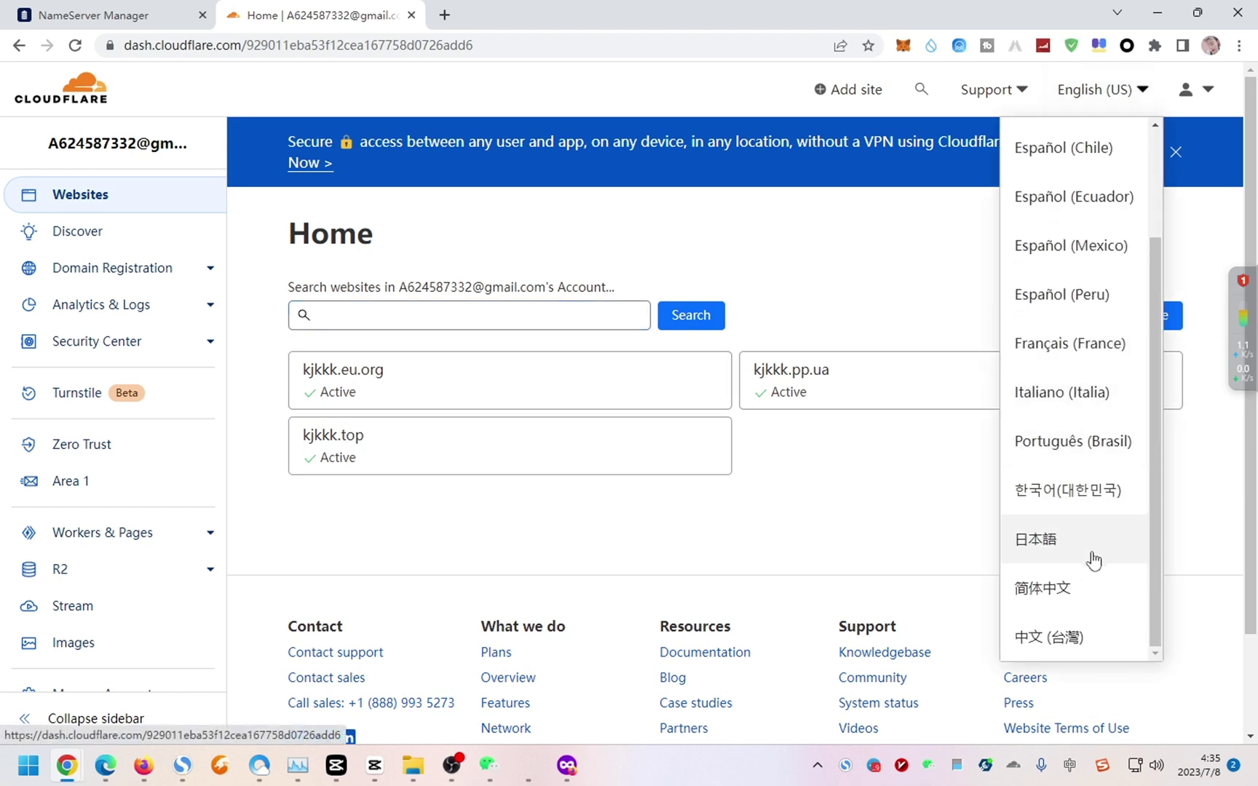
{"action": "left_click", "coordinate": [1067, 592]}
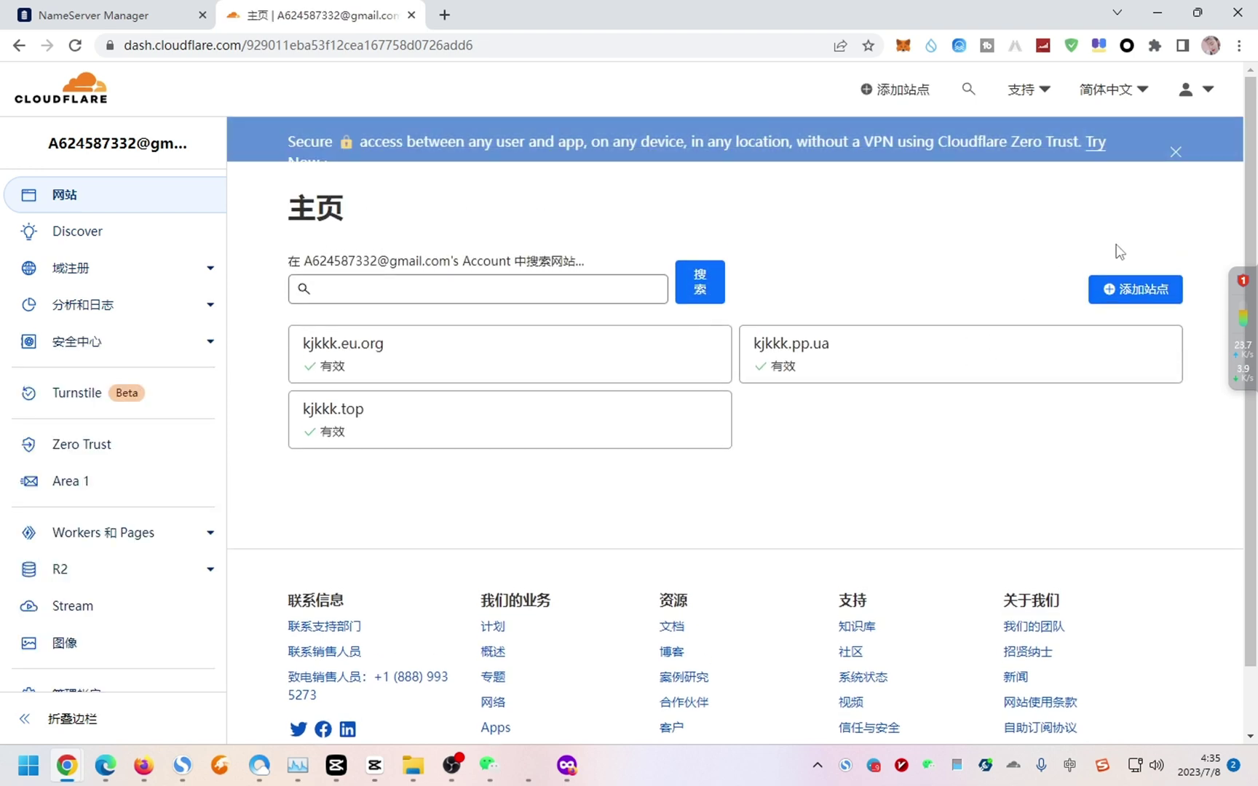
Add the site wlxstt.sbs to the Cloudflare account and continue to its plan selection
{"action": "left_click", "coordinate": [1148, 304]}
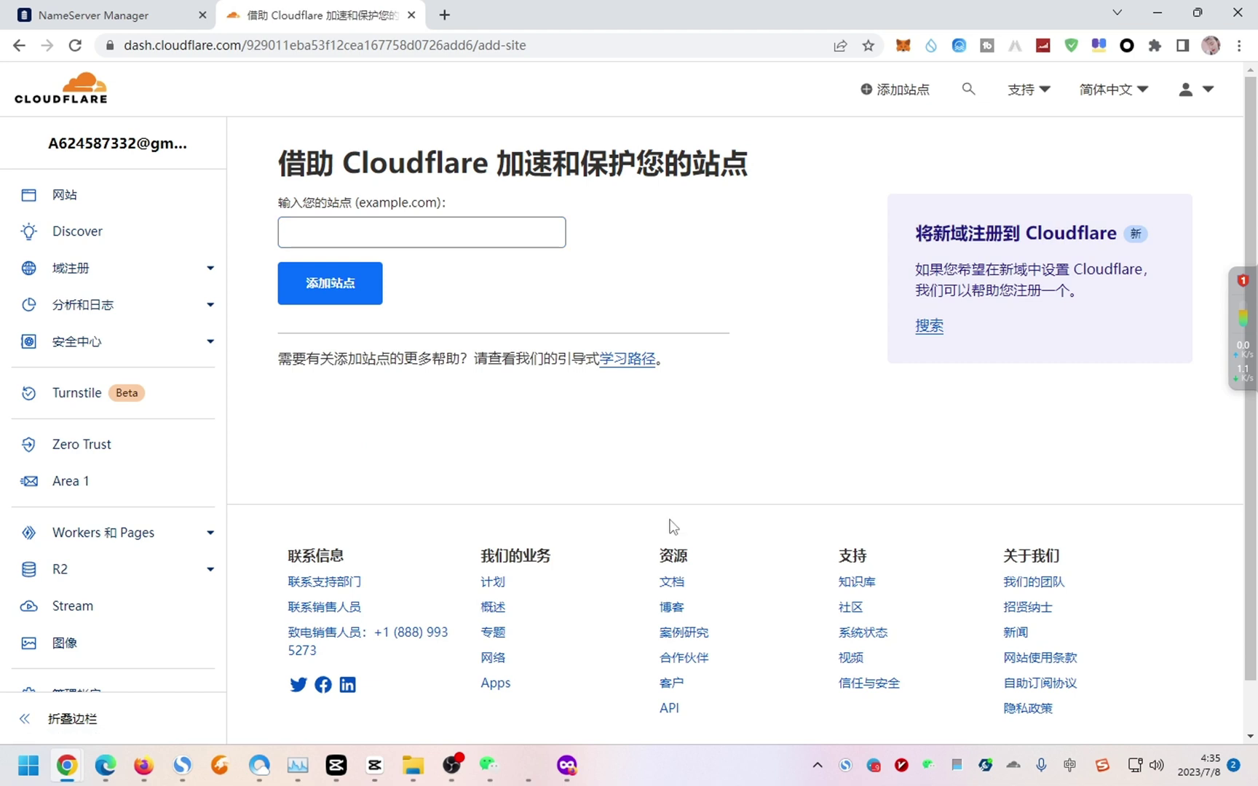
{"action": "left_click", "coordinate": [430, 227]}
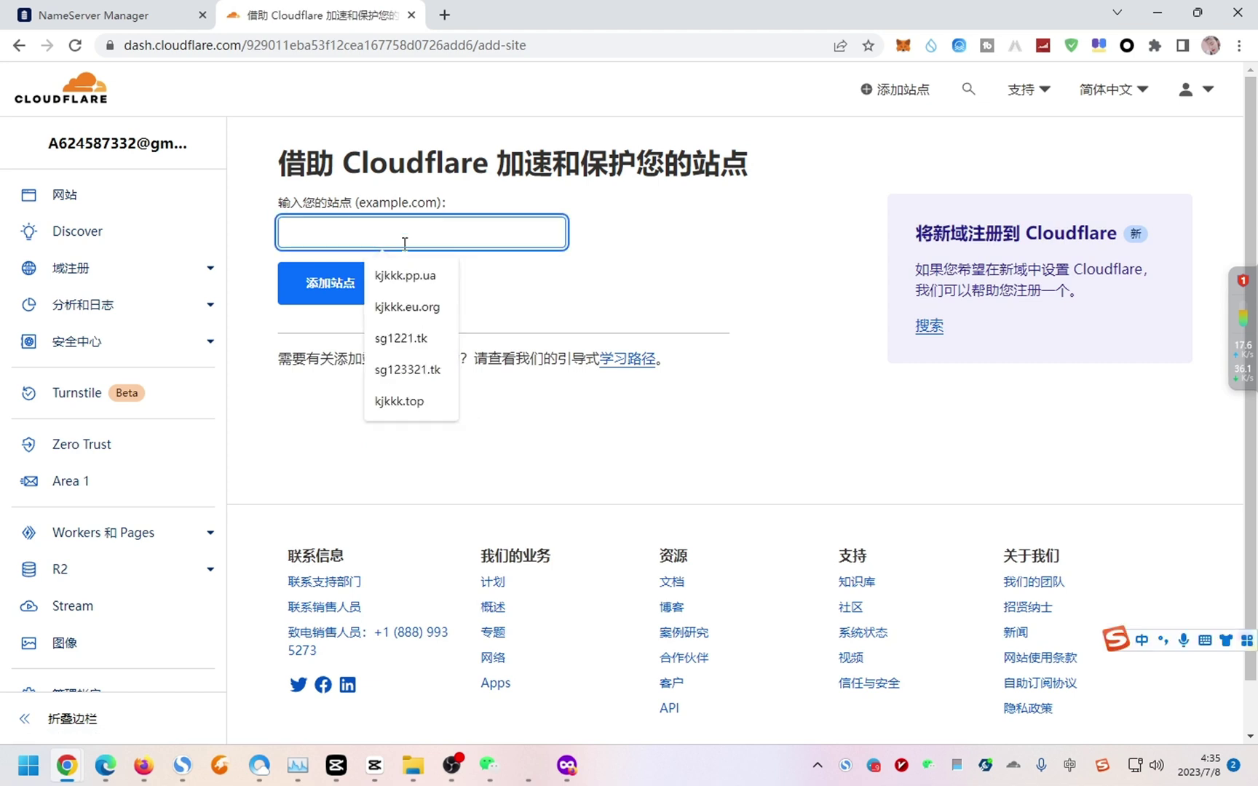
{"action": "type", "text": "w"}
{"action": "key", "text": "shift"}
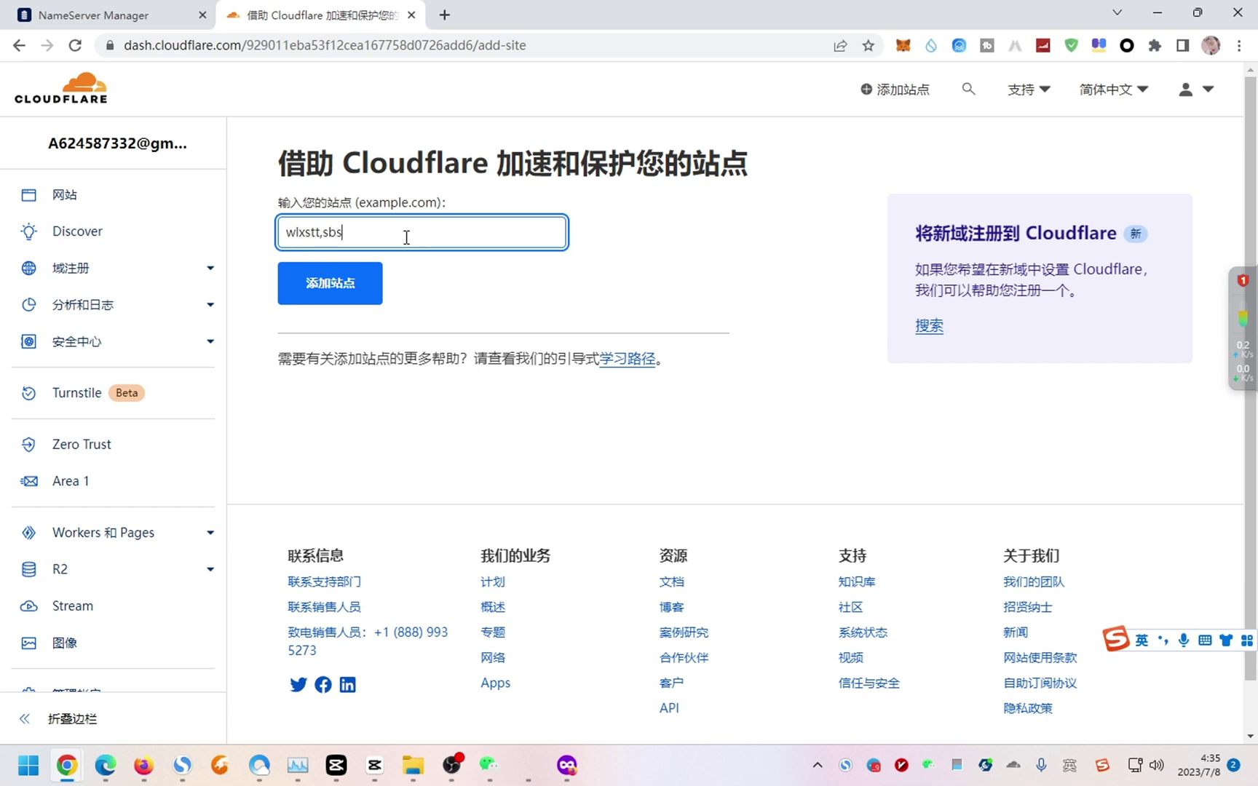
{"action": "key", "text": "shift"}
{"action": "type", "text": "sbs"}
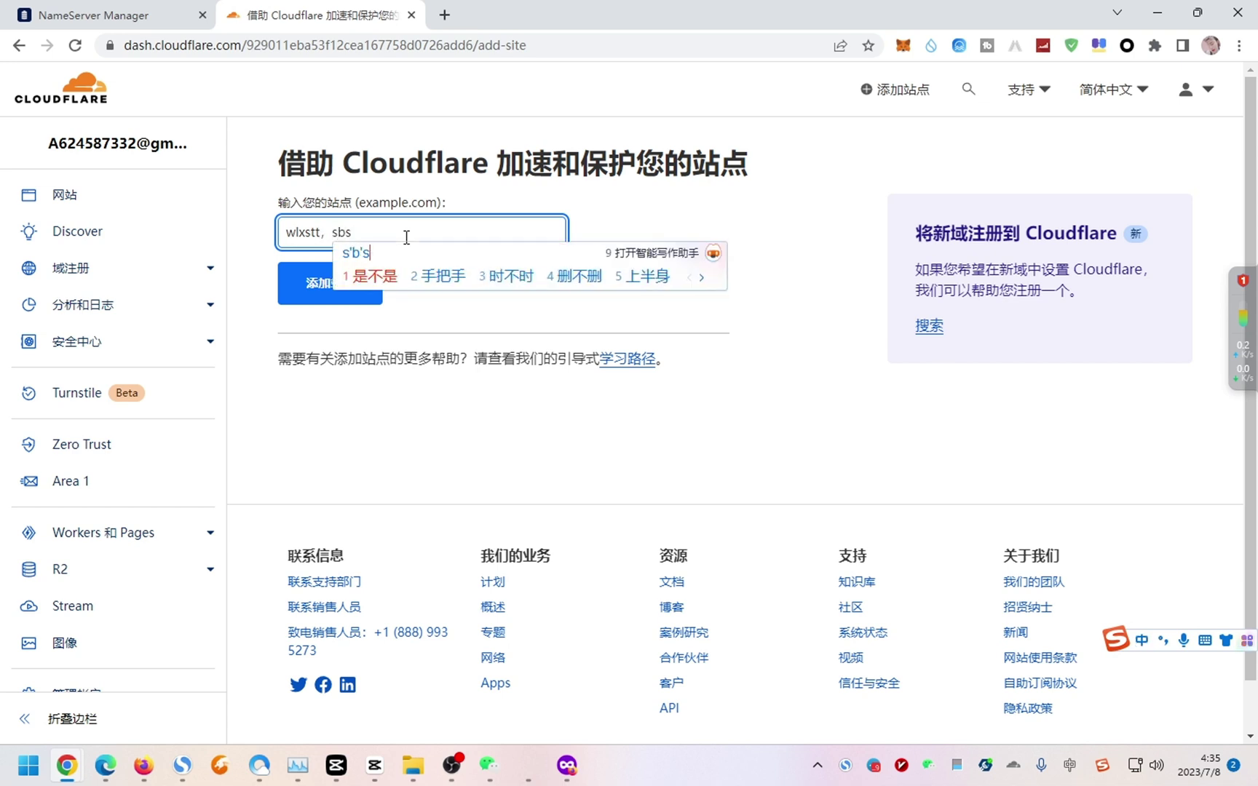
{"action": "key", "text": "shift"}
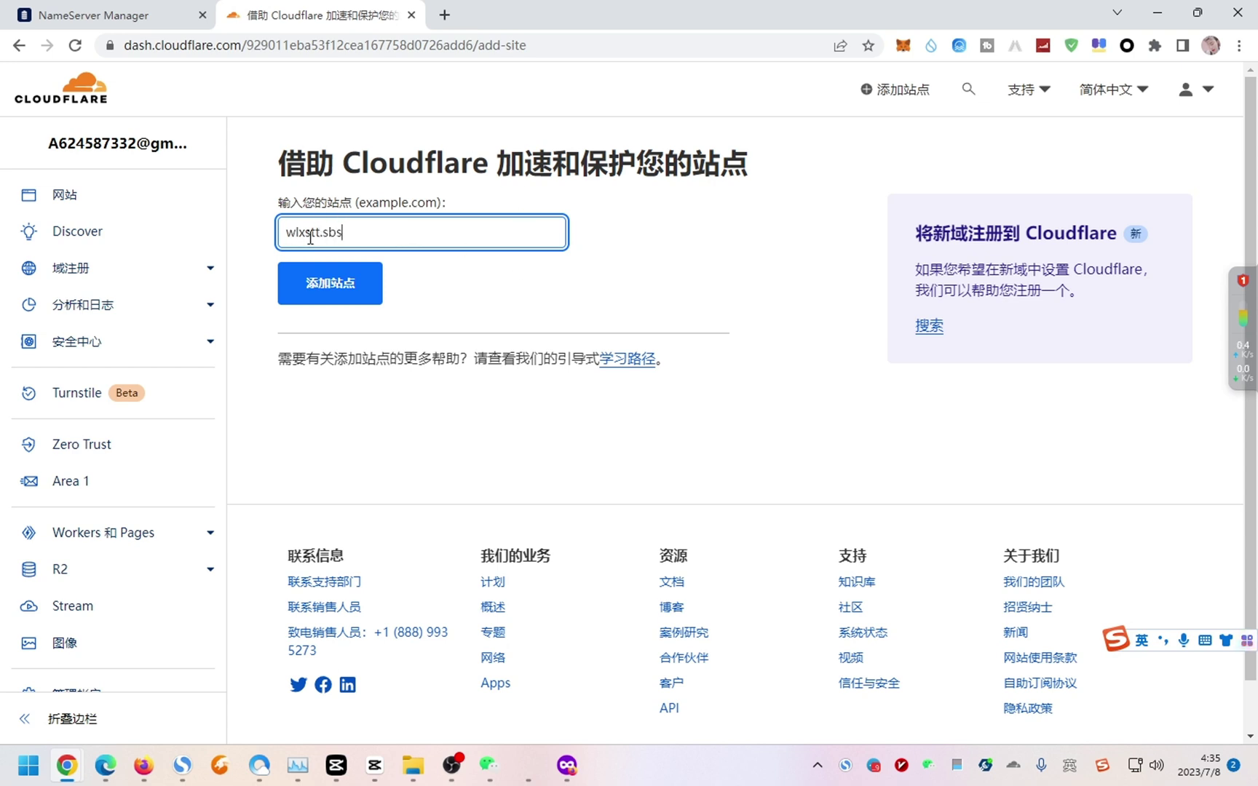
{"action": "left_click", "coordinate": [340, 284]}
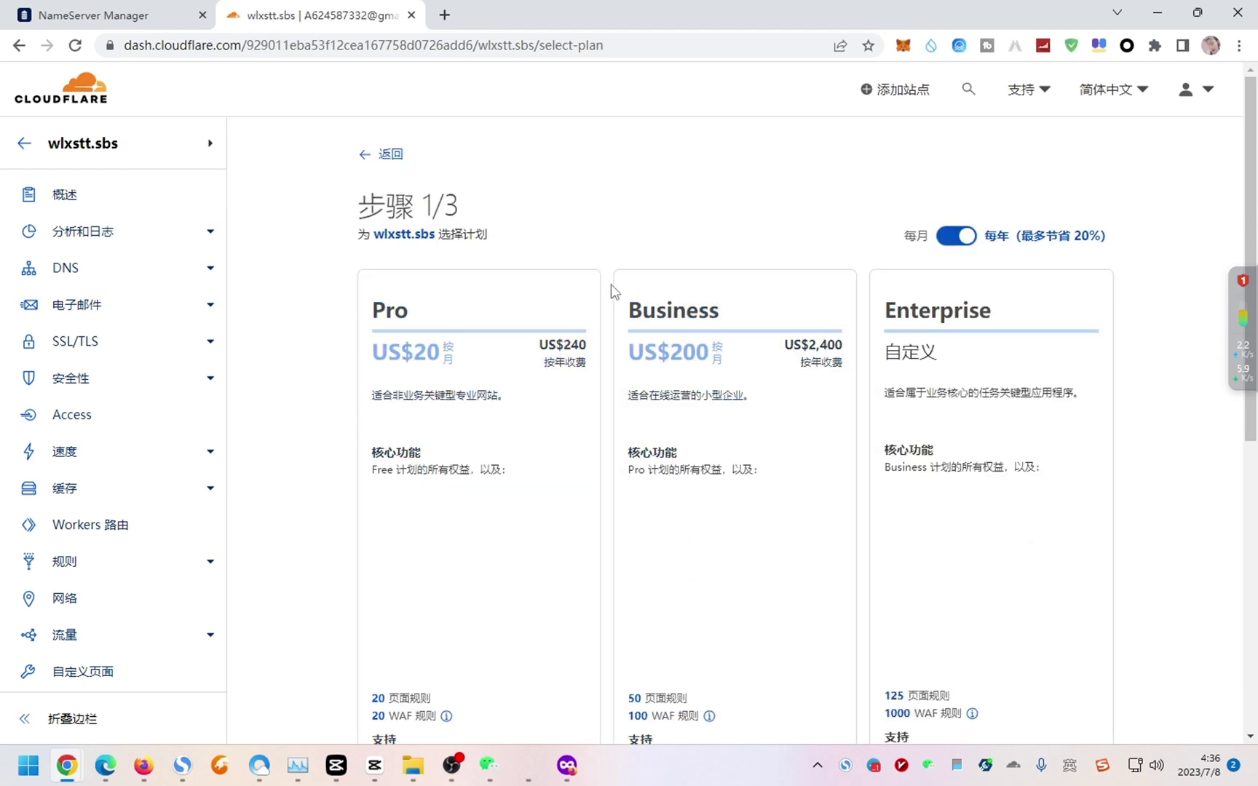
Choose the Free plan for wlxstt.sbs and continue past the DNS review, confirming that records are added later
{"action": "scroll", "coordinate": [633, 335], "scroll_direction": "down", "scroll_amount": 6}
{"action": "left_click", "coordinate": [578, 342]}
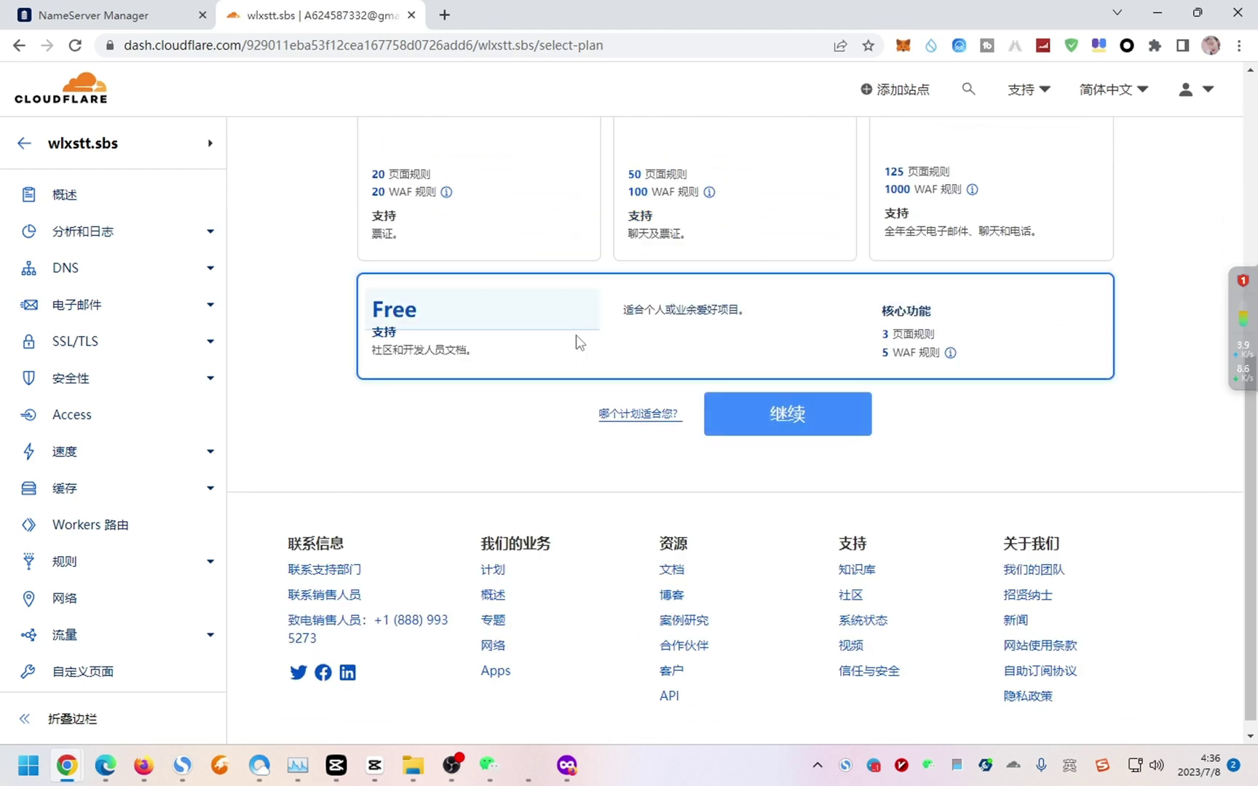
{"action": "left_click", "coordinate": [789, 416]}
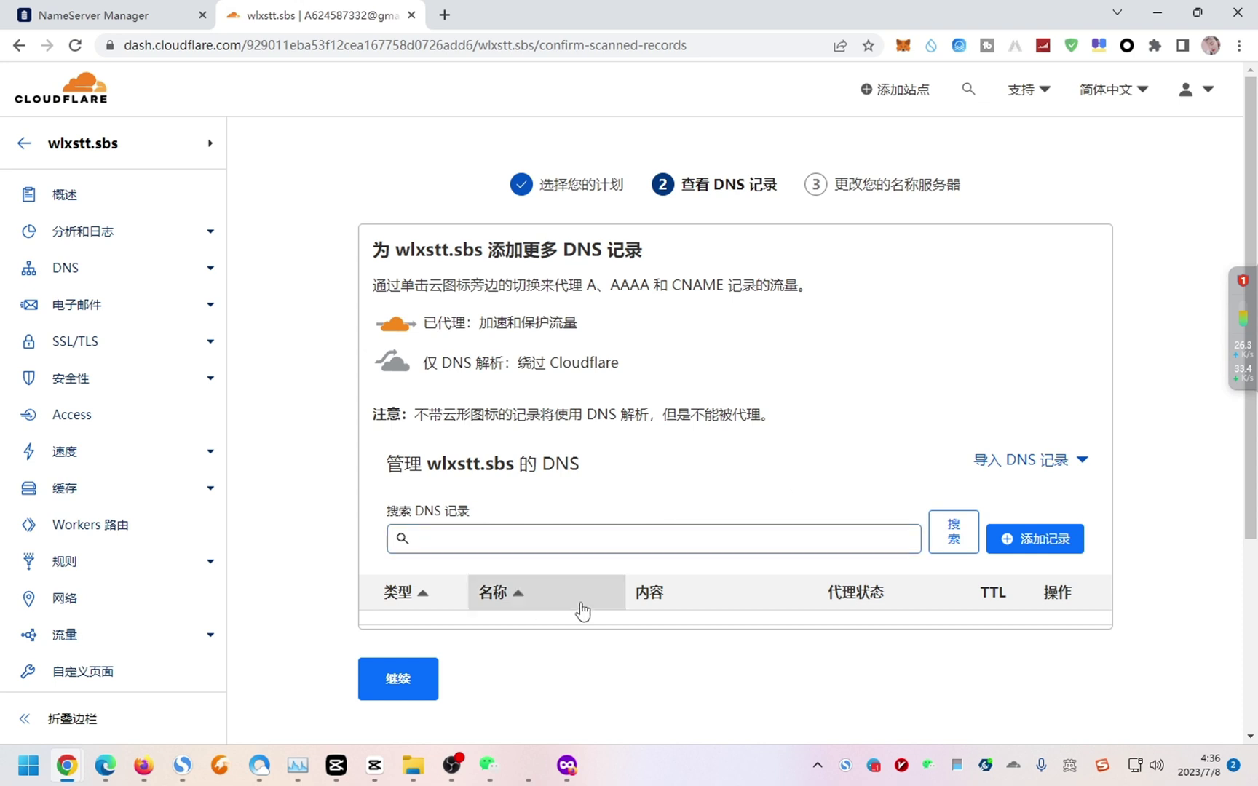
{"action": "left_click", "coordinate": [422, 690]}
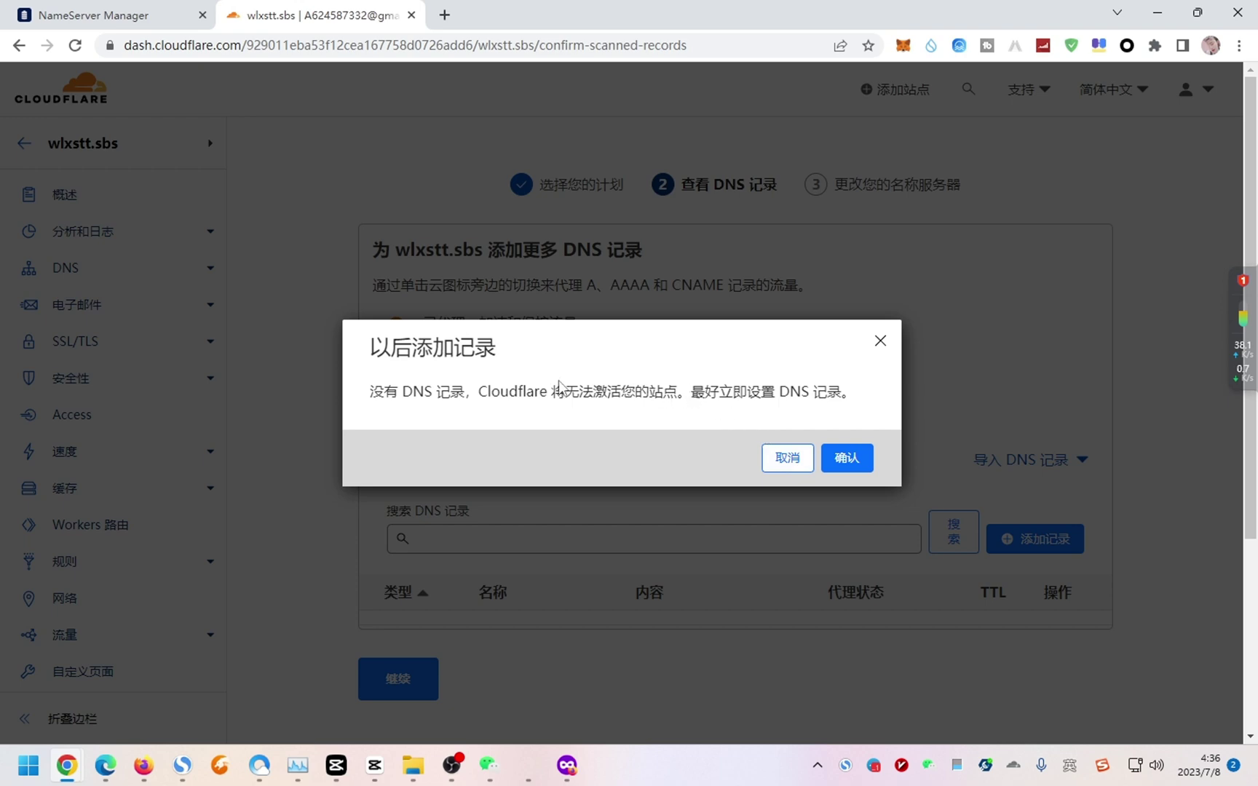
{"action": "left_click", "coordinate": [847, 457]}
Copy Cloudflare's first nameserver and set it as NameServer 1 of wlxstt.sbs in NameSilo: ada.ns.cloudflare.com
{"action": "scroll", "coordinate": [737, 502], "scroll_direction": "down", "scroll_amount": 3}
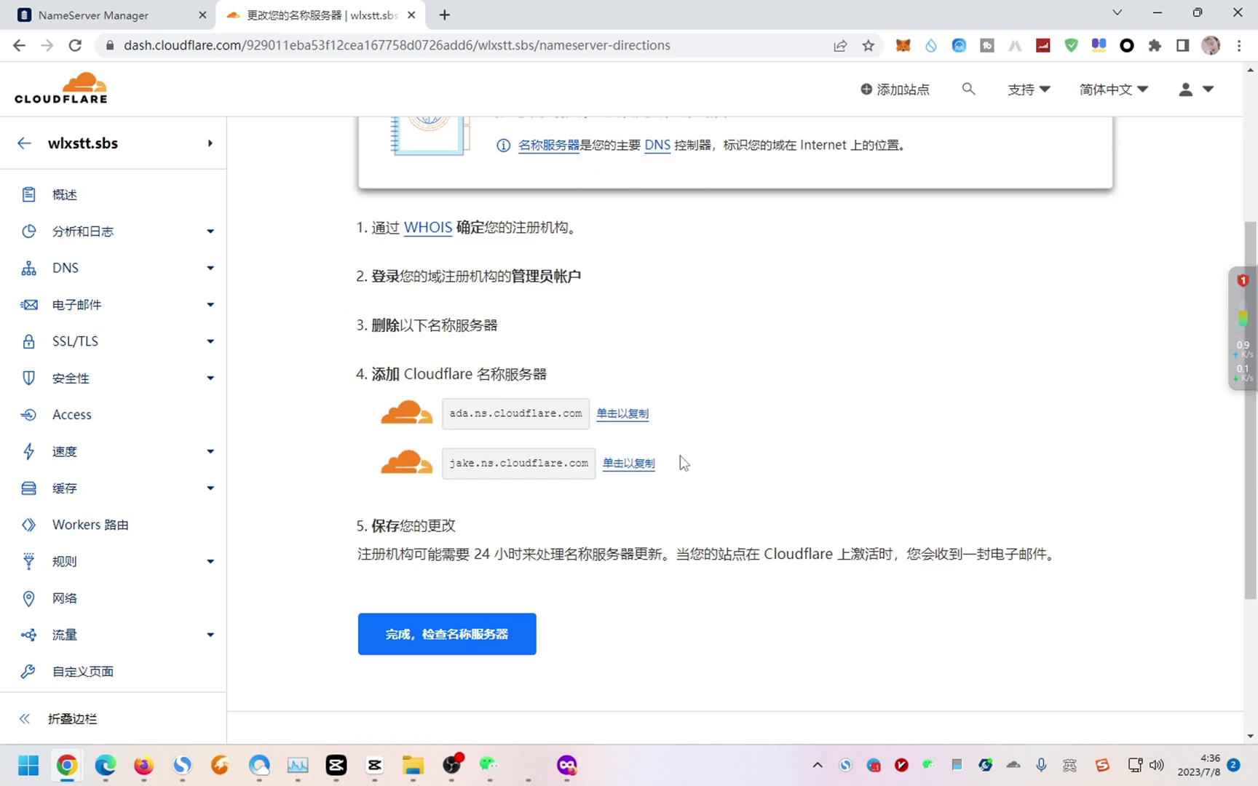
{"action": "left_click", "coordinate": [627, 414]}
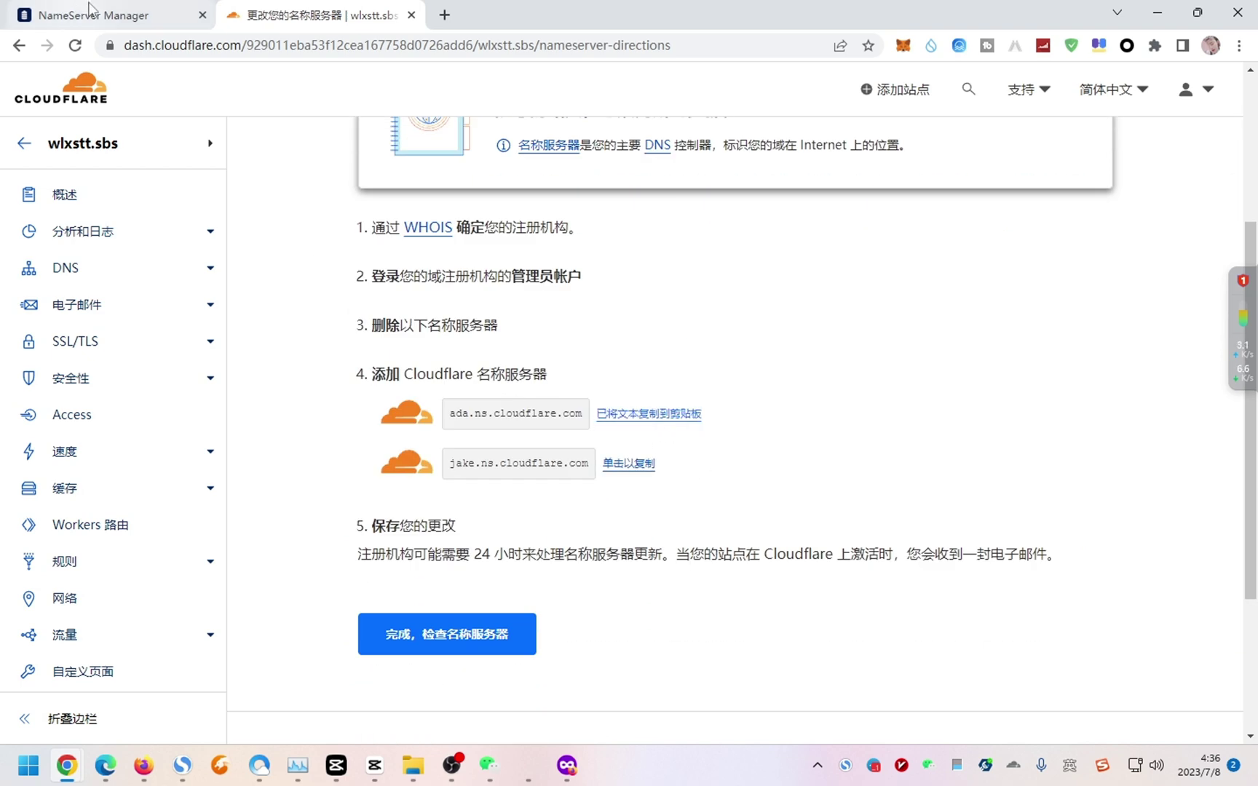
{"action": "left_click", "coordinate": [111, 9]}
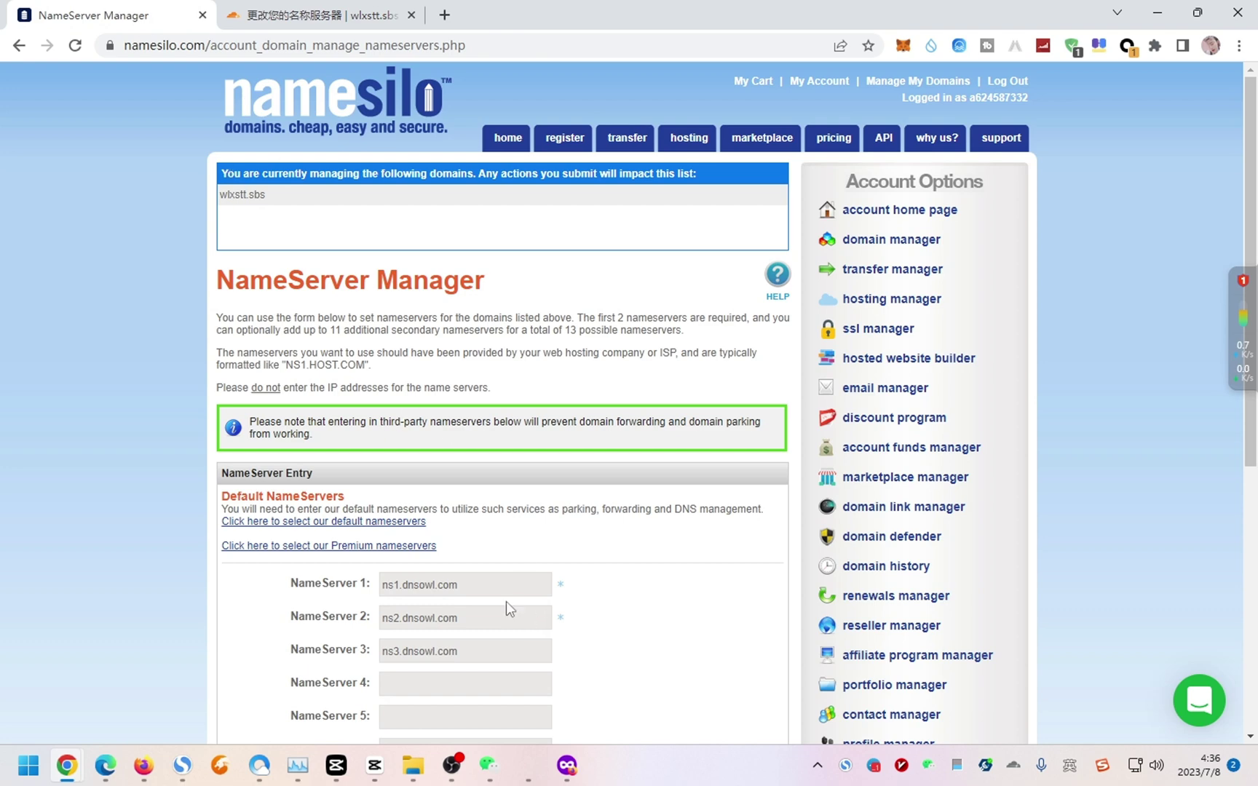
{"action": "left_click_drag", "start_coordinate": [514, 584], "coordinate": [338, 577]}
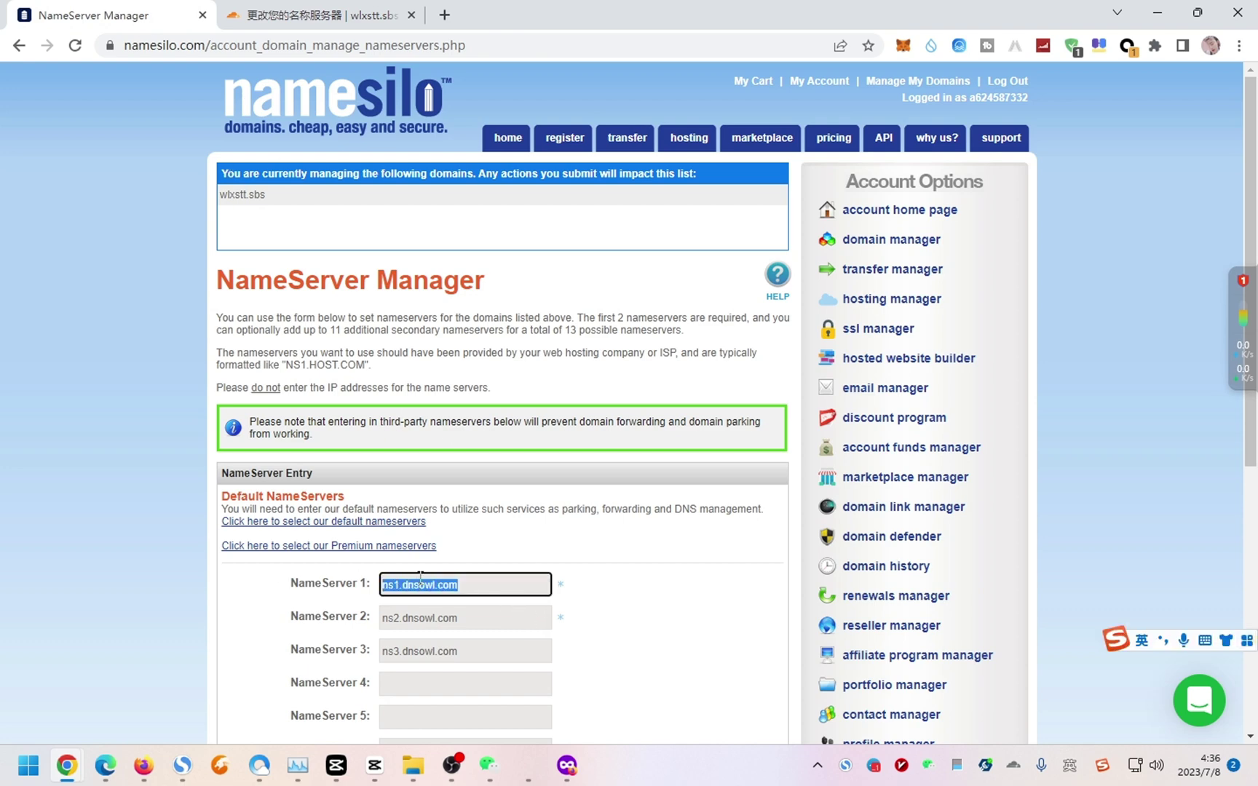
{"action": "type", "text": "ada.ns.cloudflare.com"}
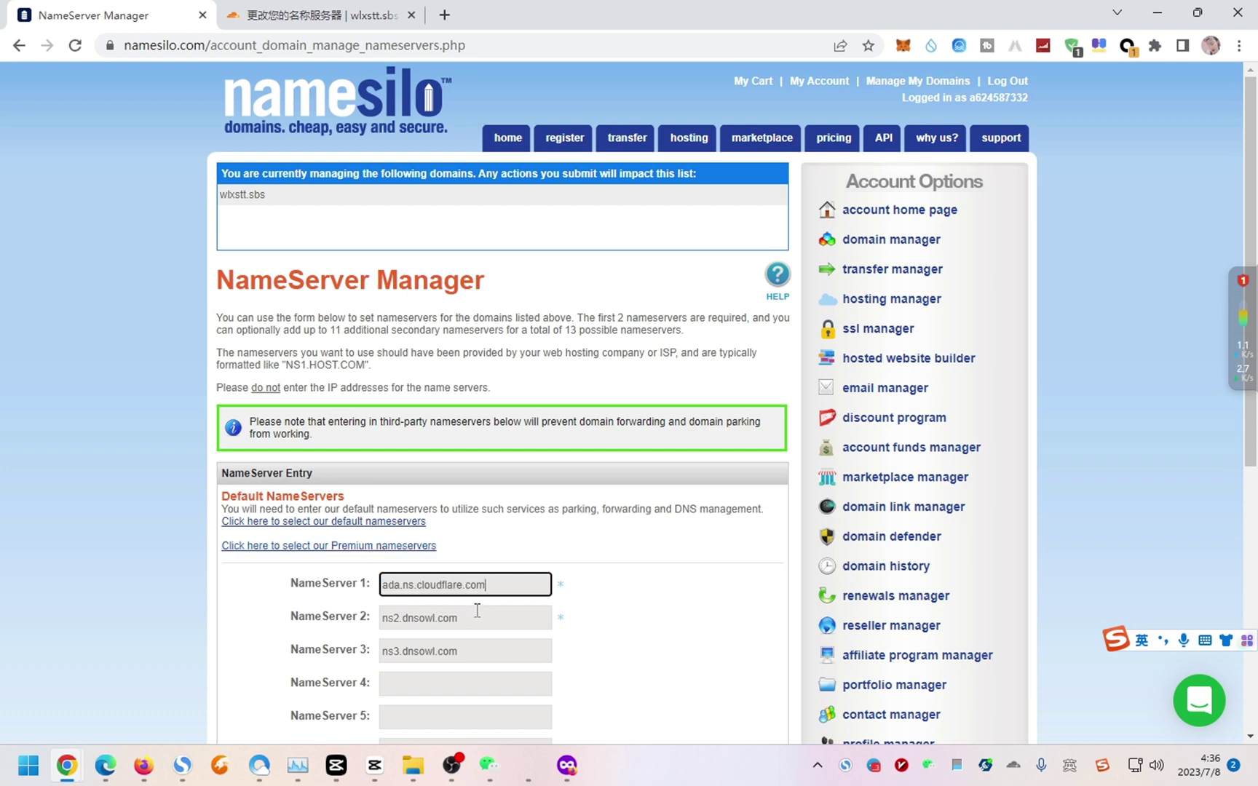
Copy Cloudflare's second nameserver and set it as NameServer 2 in NameSilo: jake.ns.cloudflare.com
{"action": "left_click", "coordinate": [321, 14]}
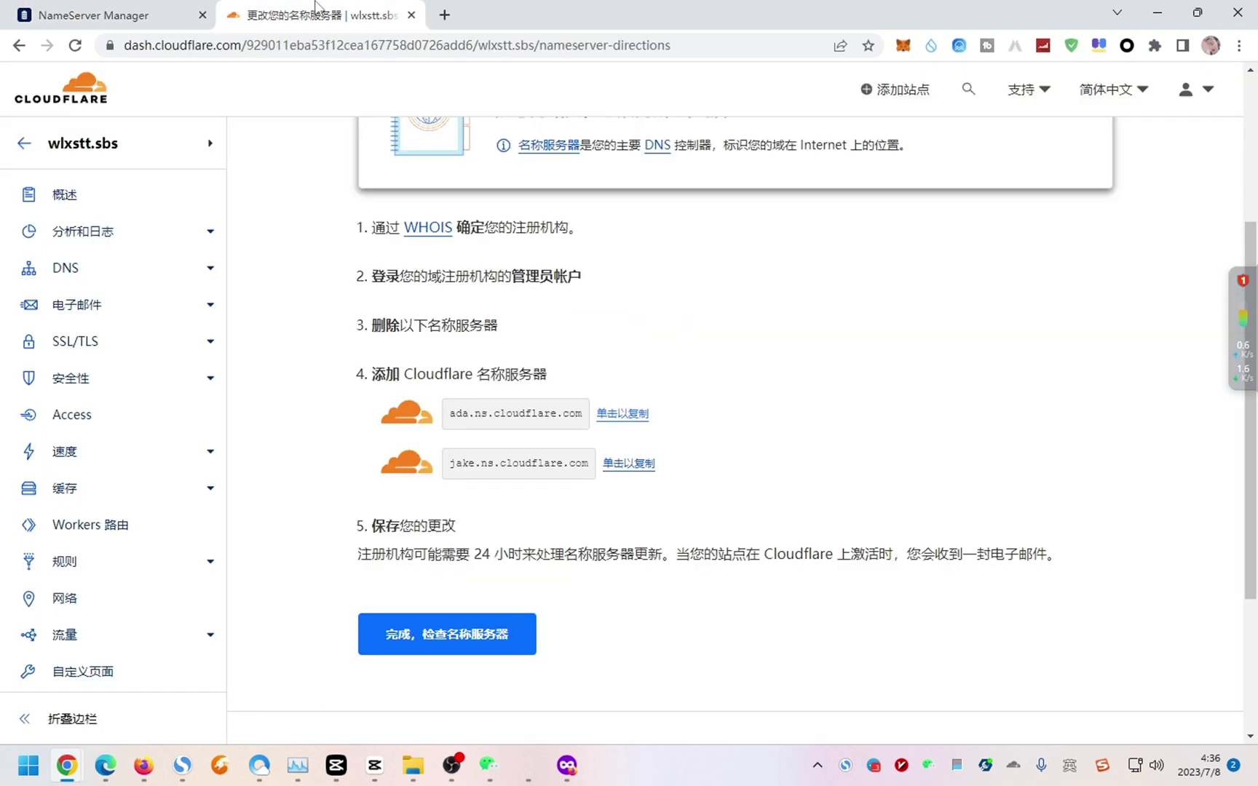
{"action": "left_click", "coordinate": [637, 464]}
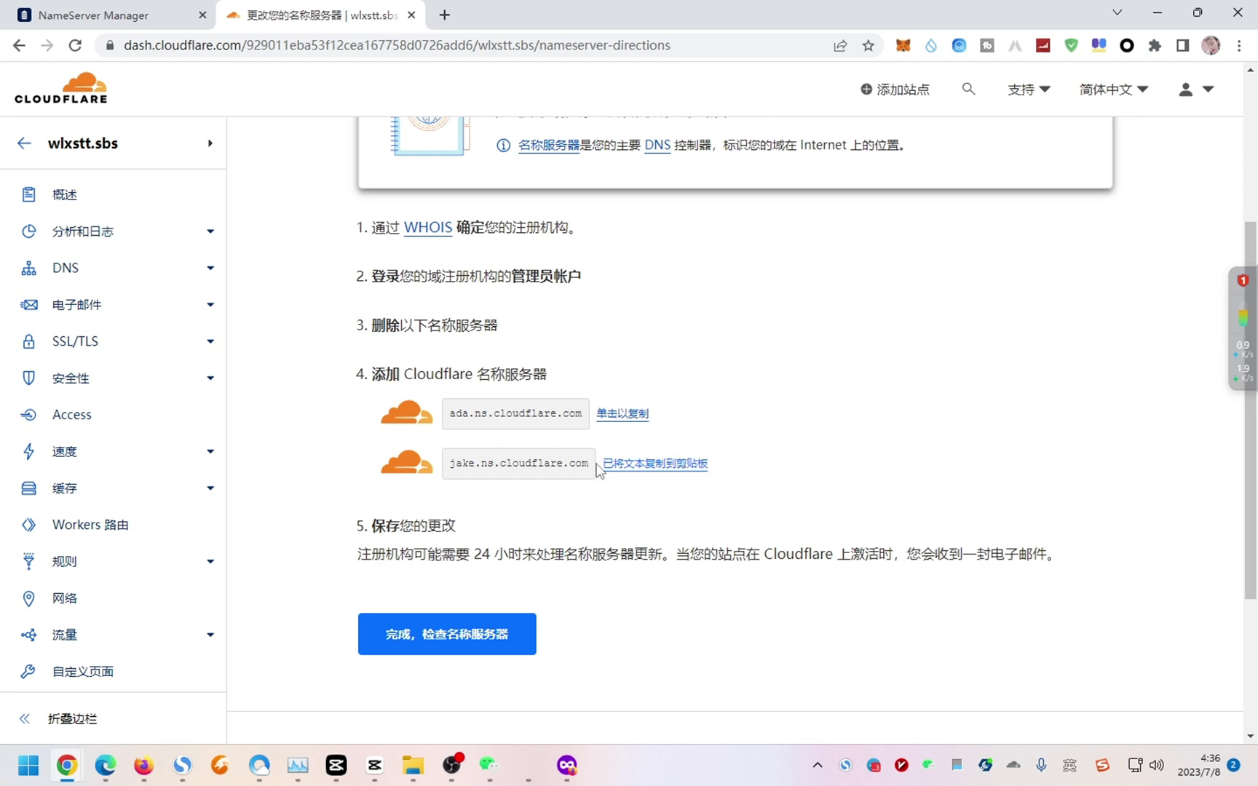
{"action": "left_click", "coordinate": [127, 12]}
{"action": "left_click_drag", "start_coordinate": [492, 624], "coordinate": [372, 604]}
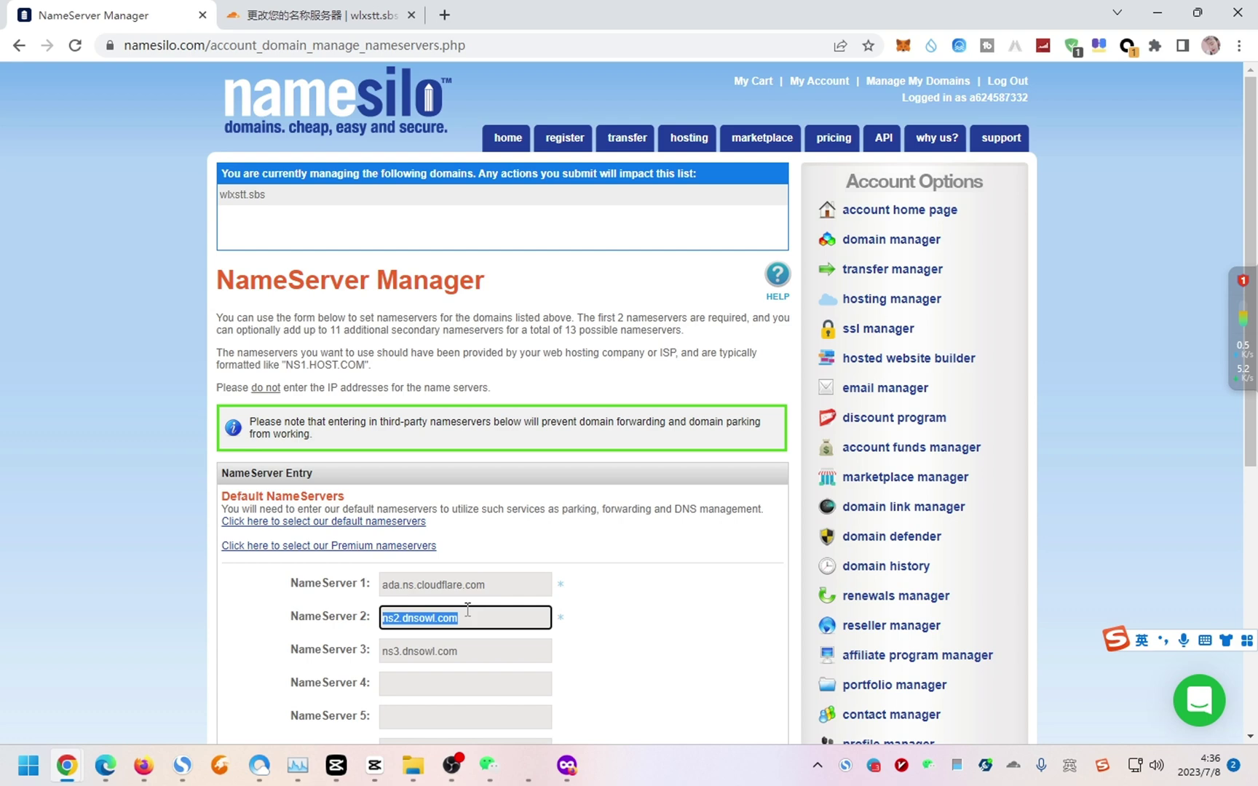
{"action": "type", "text": "jake.ns.cloudflare.com"}
Clear the NameServer 3 entry and submit the nameserver change for wlxstt.sbs
{"action": "left_click", "coordinate": [508, 662]}
{"action": "left_click_drag", "start_coordinate": [508, 663], "coordinate": [218, 684]}
{"action": "key", "text": "BackSpace"}
{"action": "scroll", "coordinate": [604, 669], "scroll_direction": "down", "scroll_amount": 2}
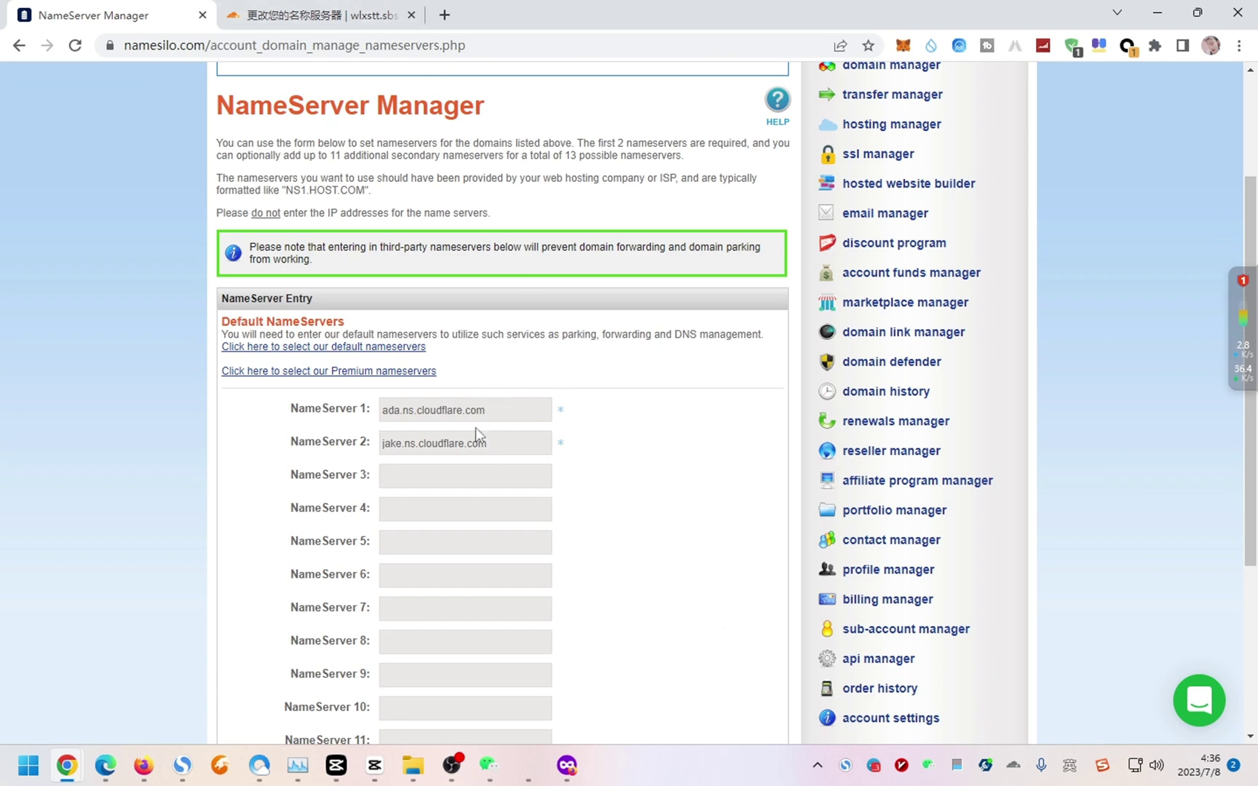
{"action": "scroll", "coordinate": [467, 434], "scroll_direction": "down", "scroll_amount": 4}
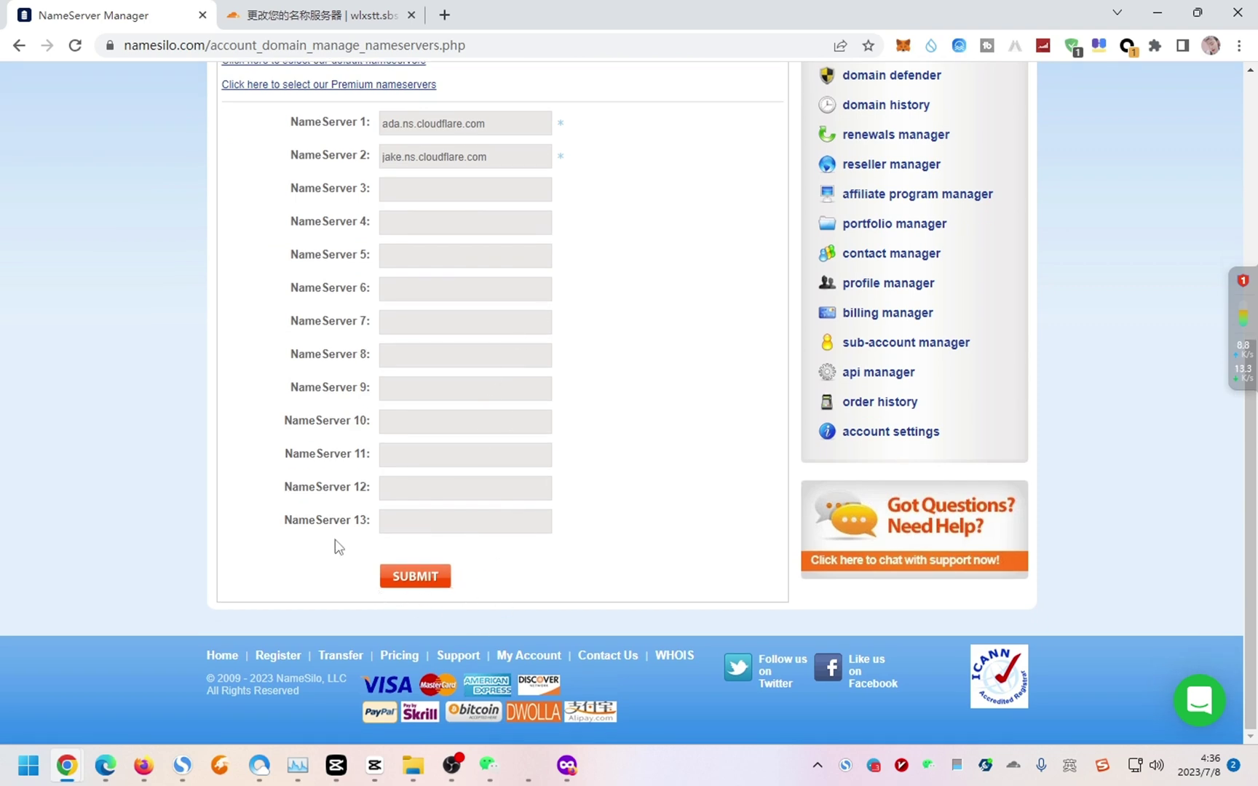
{"action": "left_click", "coordinate": [415, 577]}
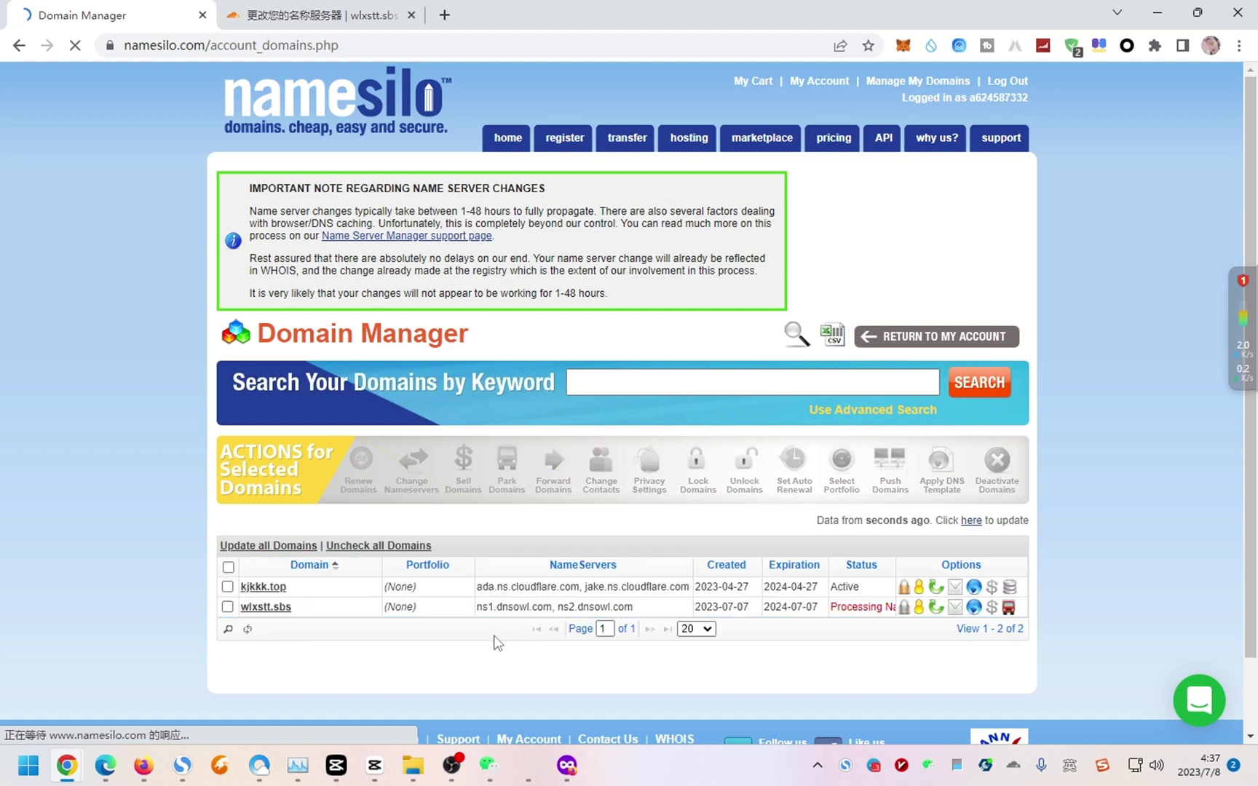
{"action": "left_click", "coordinate": [866, 607]}
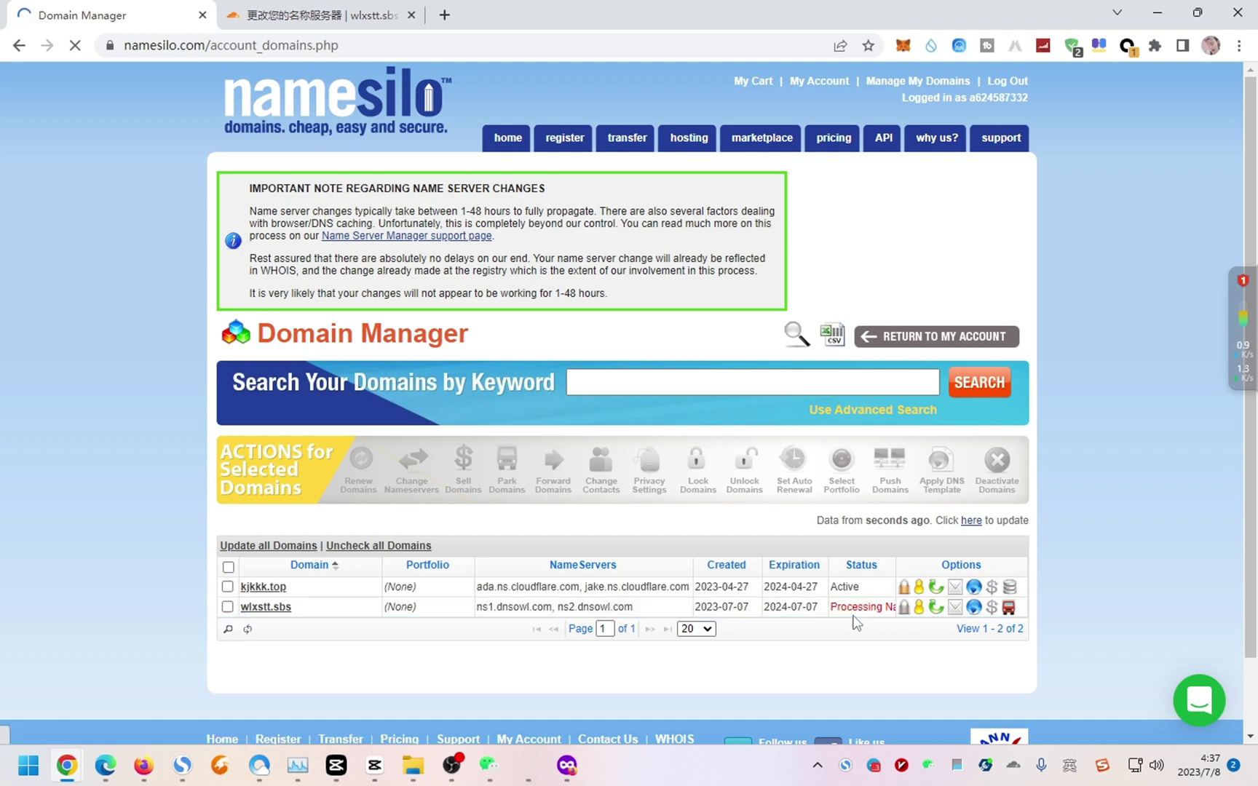
Switch to Cloudflare, request the nameserver check for wlxstt.sbs and postpone the quick start guide
{"action": "left_click", "coordinate": [315, 5]}
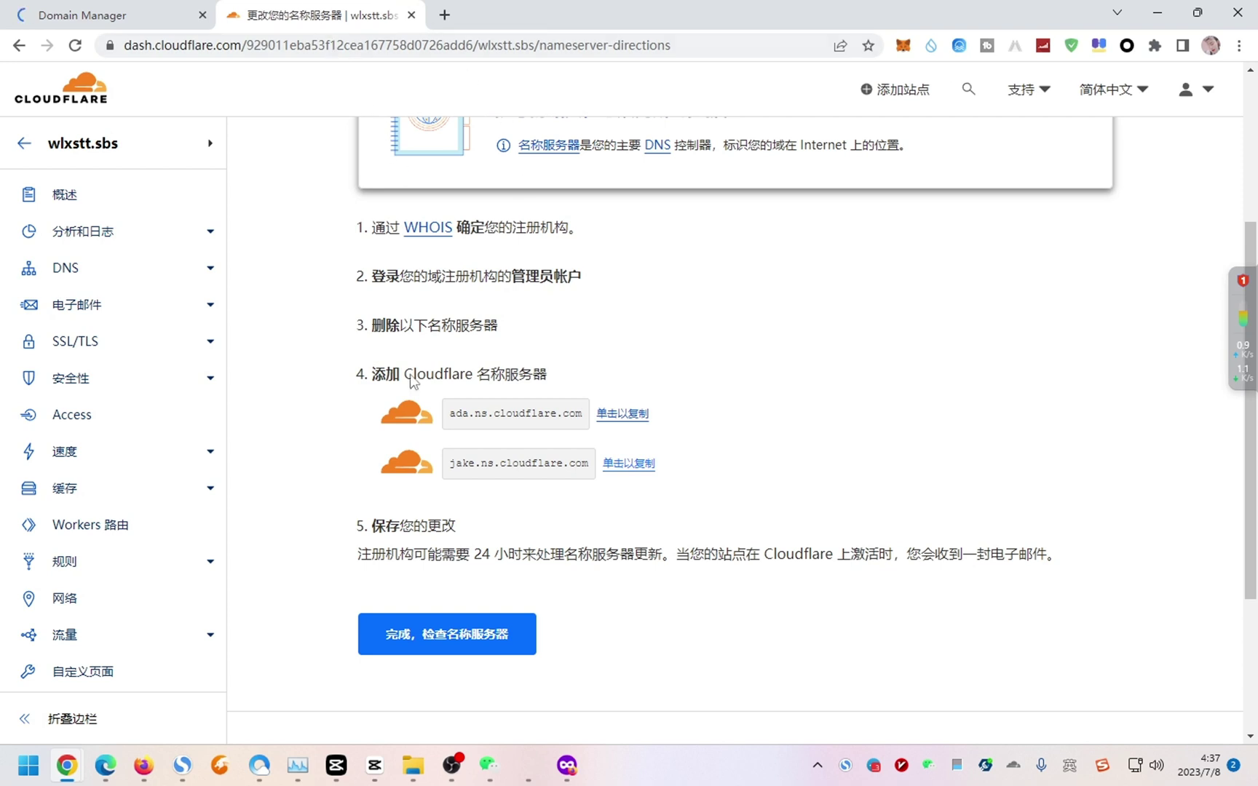
{"action": "left_click", "coordinate": [442, 653]}
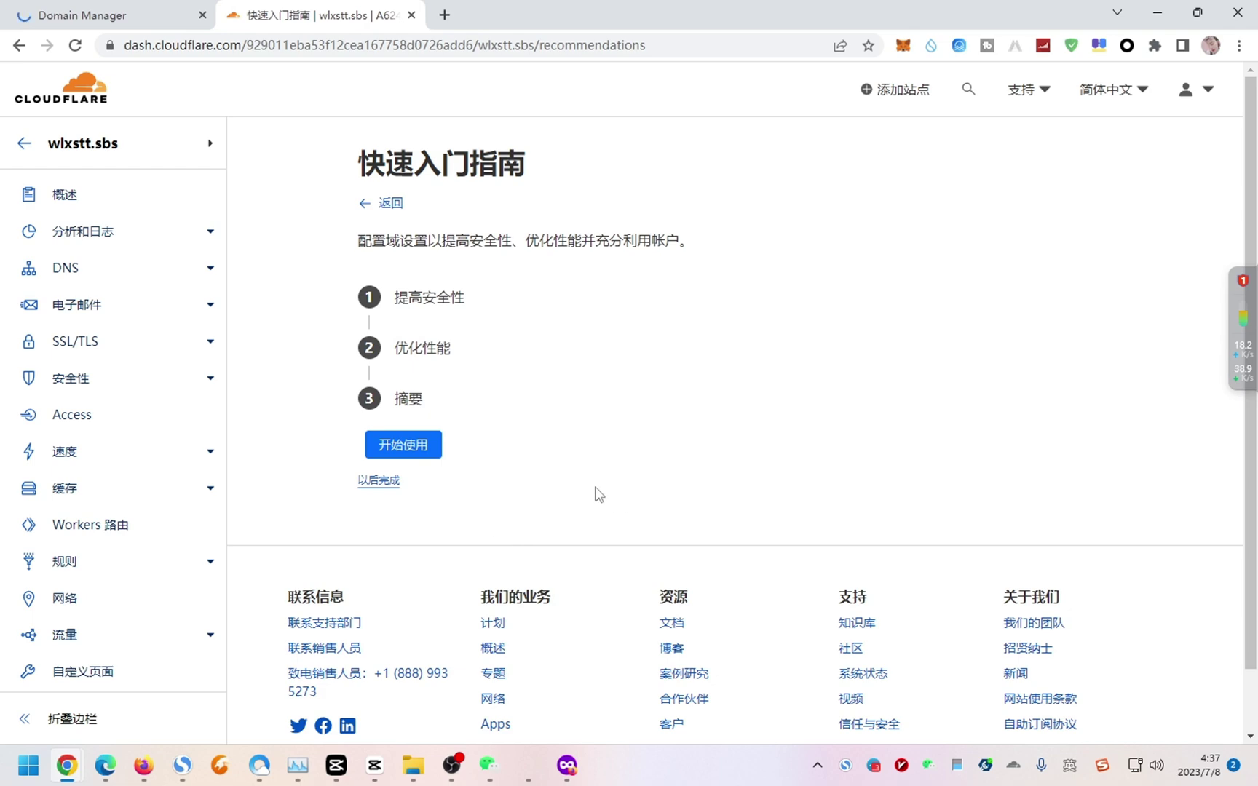
{"action": "left_click", "coordinate": [380, 481]}
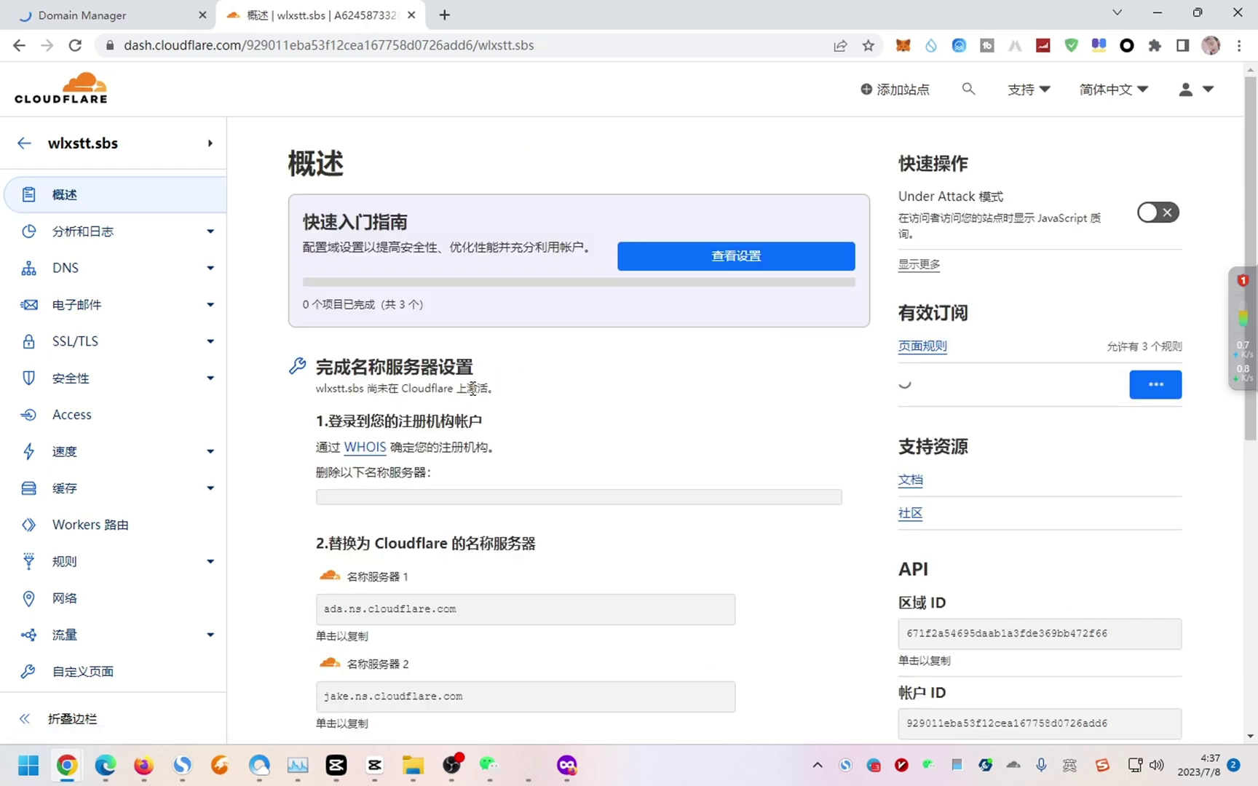
{"action": "scroll", "coordinate": [537, 388], "scroll_direction": "down", "scroll_amount": 6}
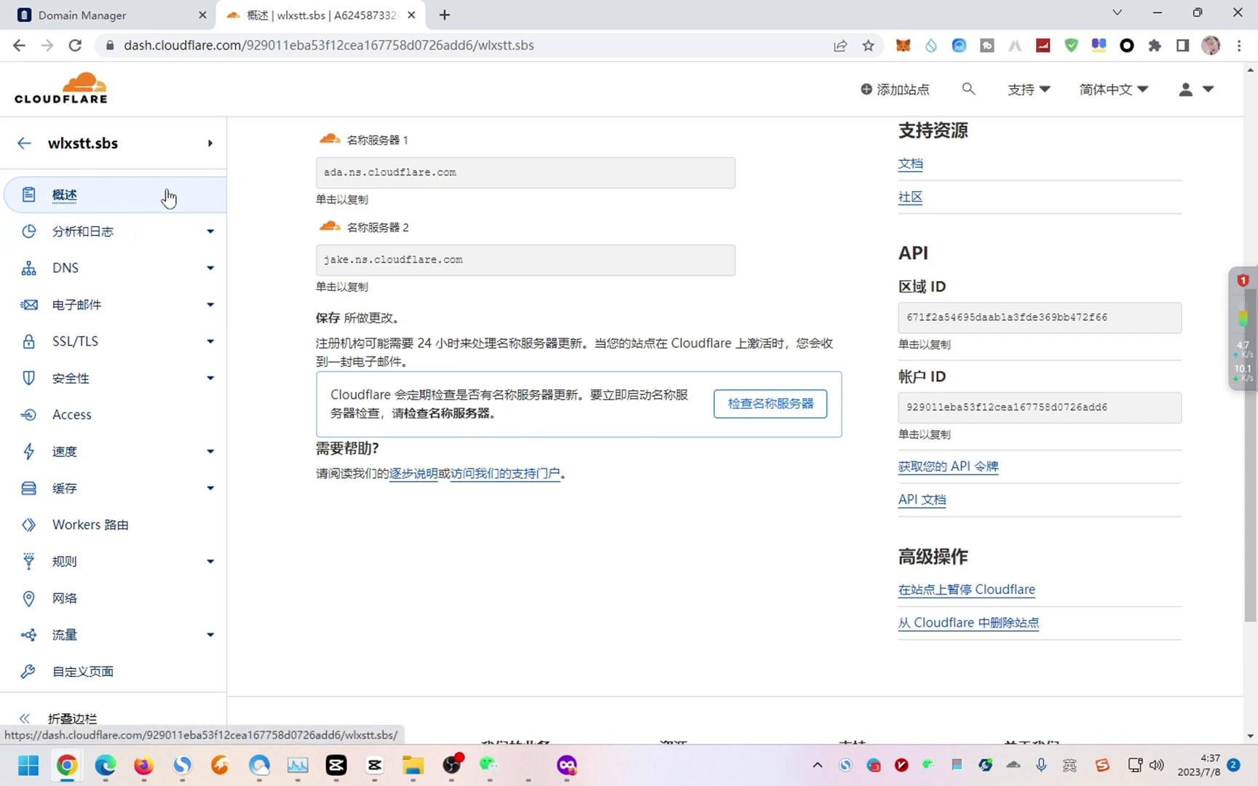
Refresh the domain list in NameSilo and the site list in Cloudflare to check the status of wlxstt.sbs
{"action": "left_click", "coordinate": [22, 149]}
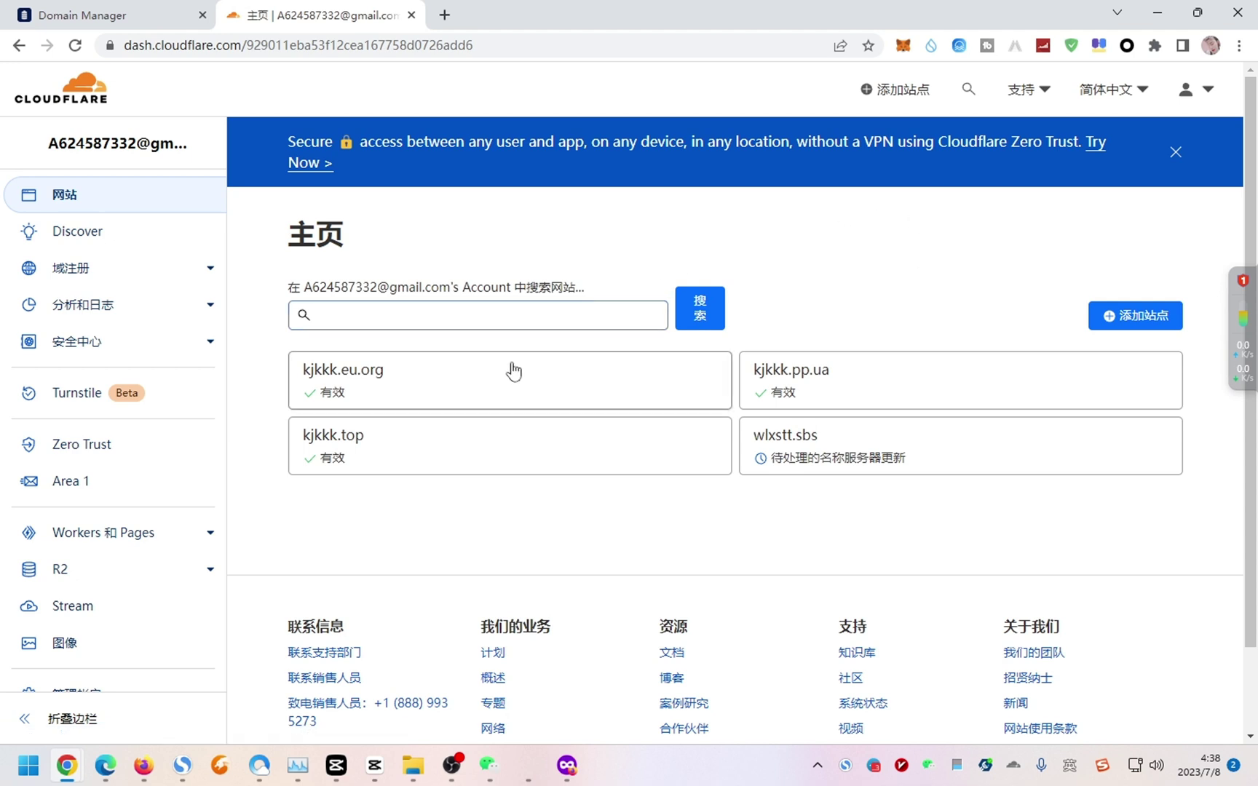
{"action": "left_click", "coordinate": [132, 10]}
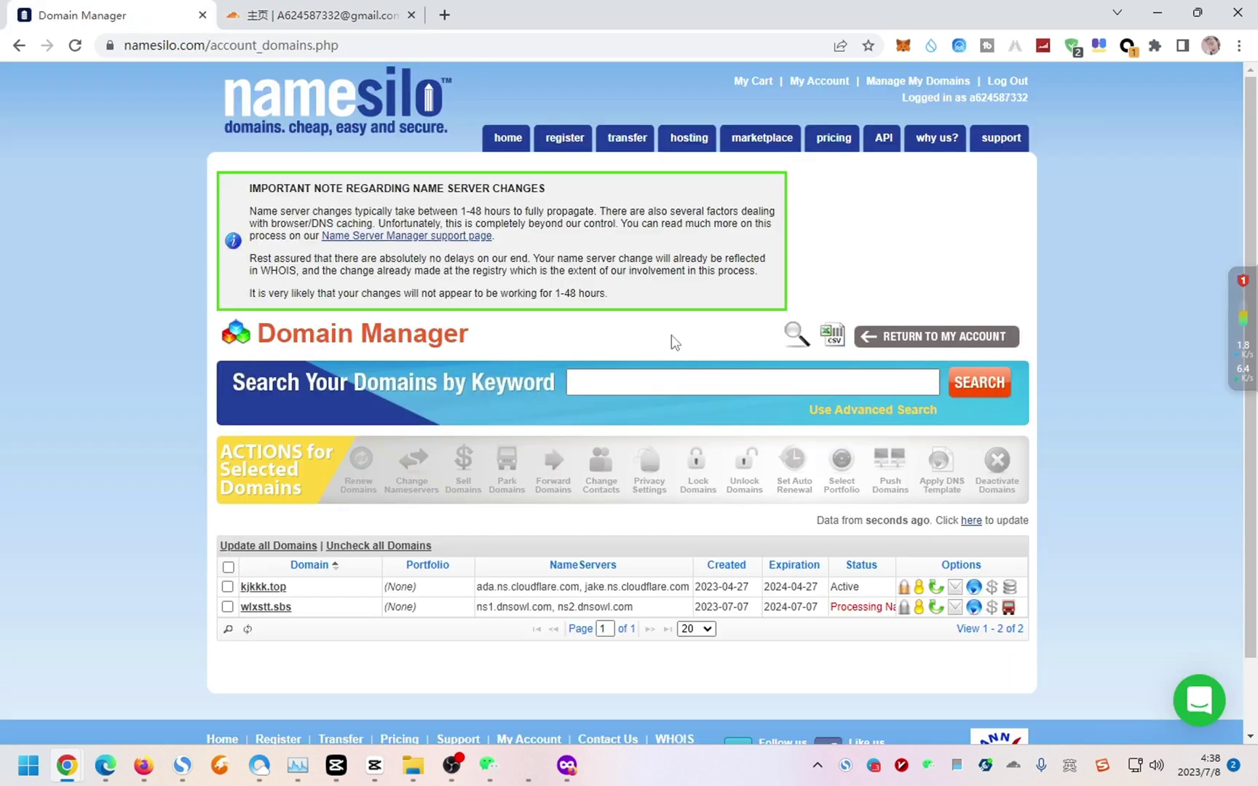
{"action": "left_click", "coordinate": [967, 522]}
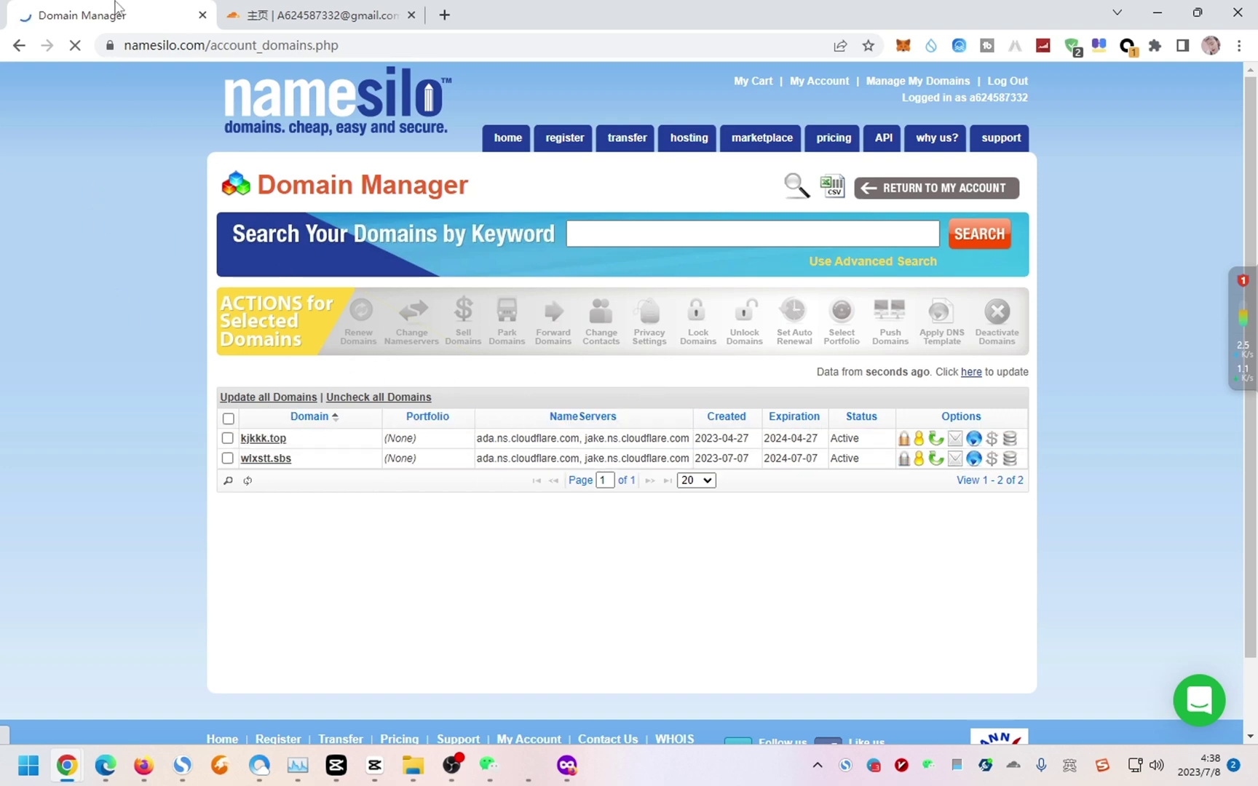
{"action": "left_click", "coordinate": [202, 14]}
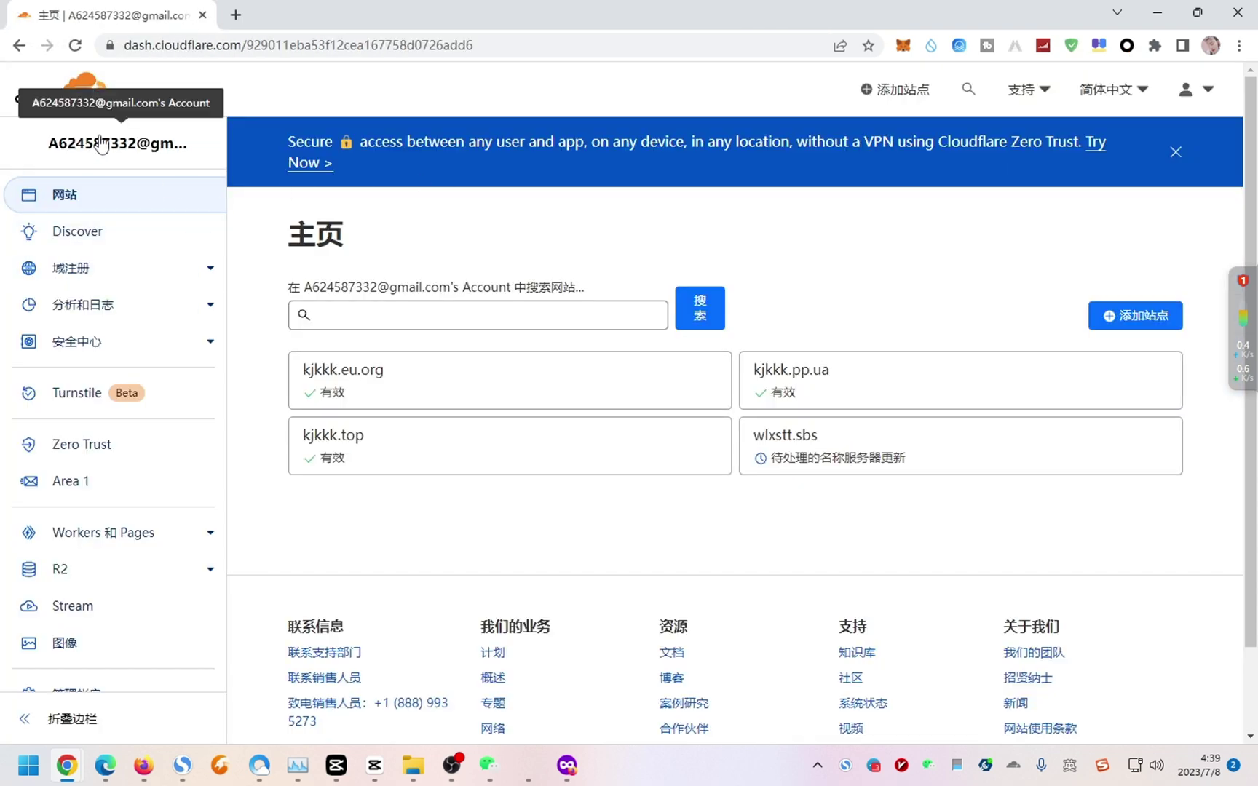
{"action": "left_click", "coordinate": [75, 45]}
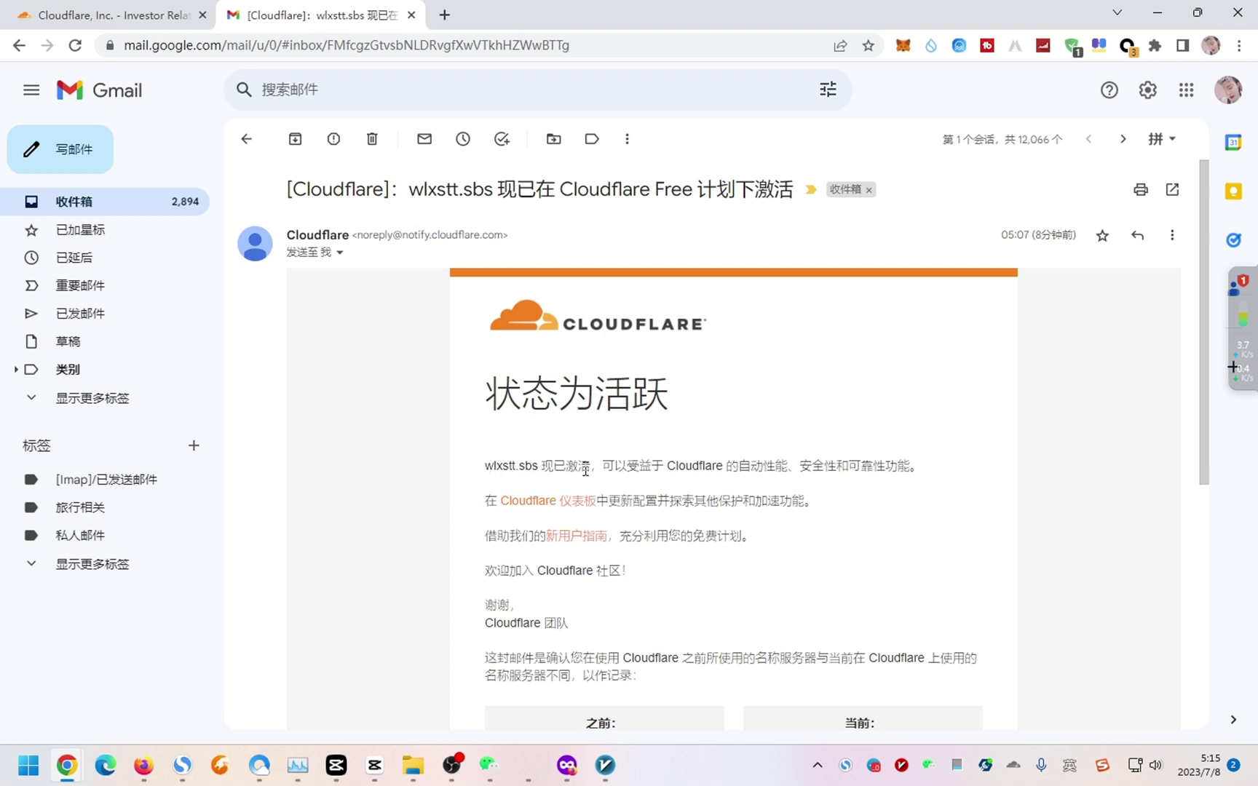
Return from the activation e-mail to Cloudflare and open the DNS records of wlxstt.sbs
{"action": "left_click", "coordinate": [109, 15]}
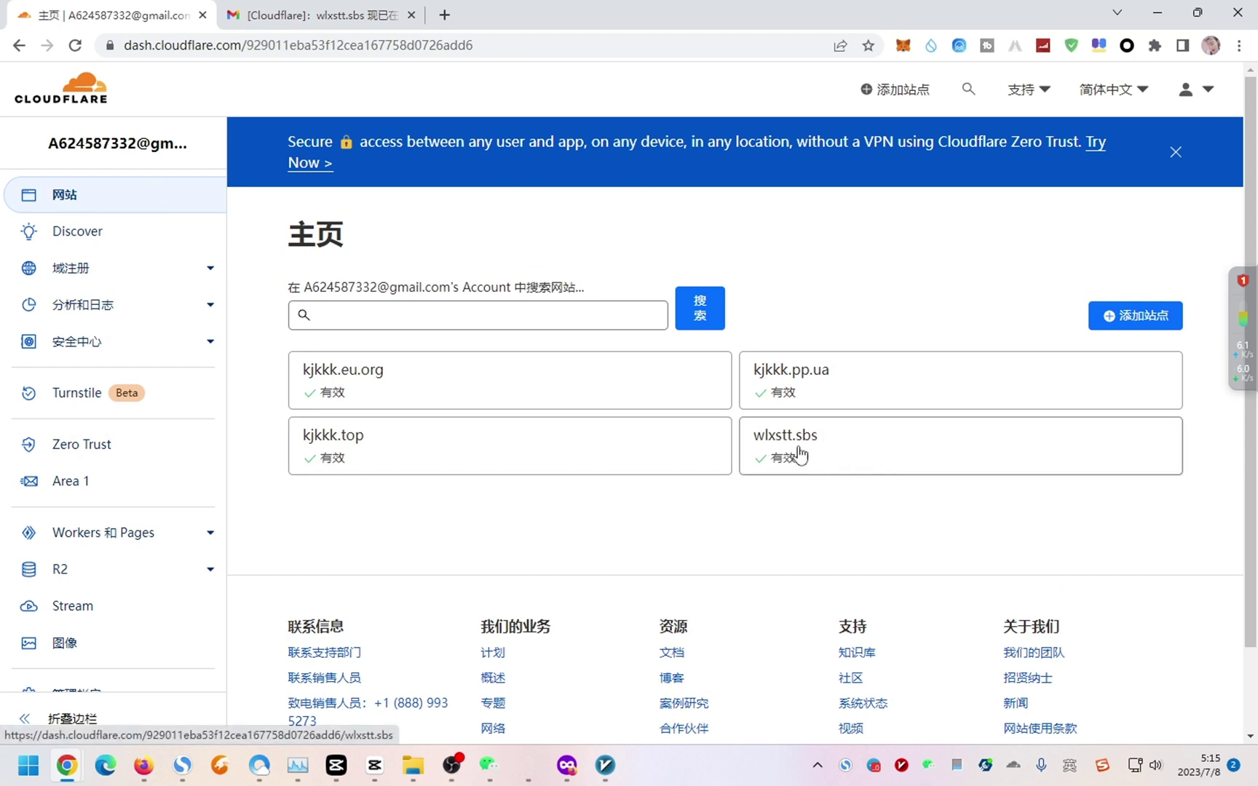
{"action": "left_click", "coordinate": [786, 447]}
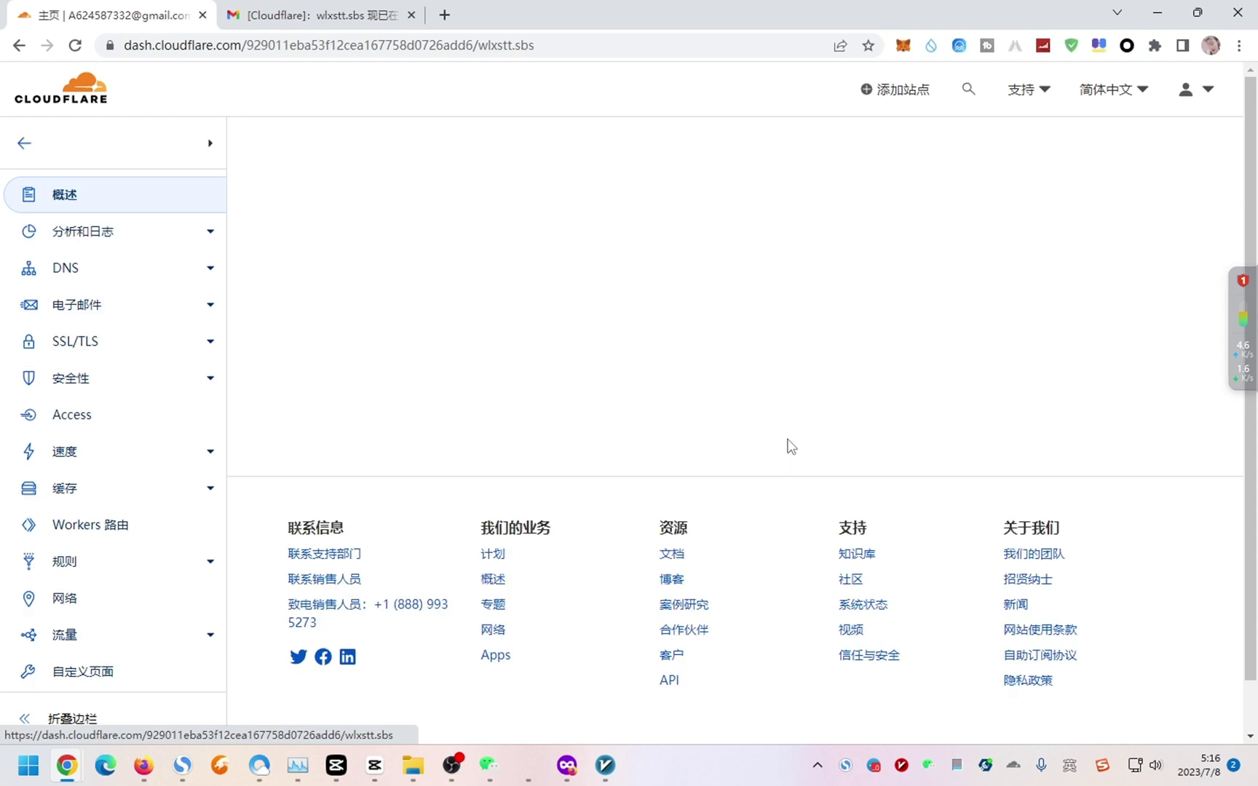
{"action": "left_click", "coordinate": [87, 271]}
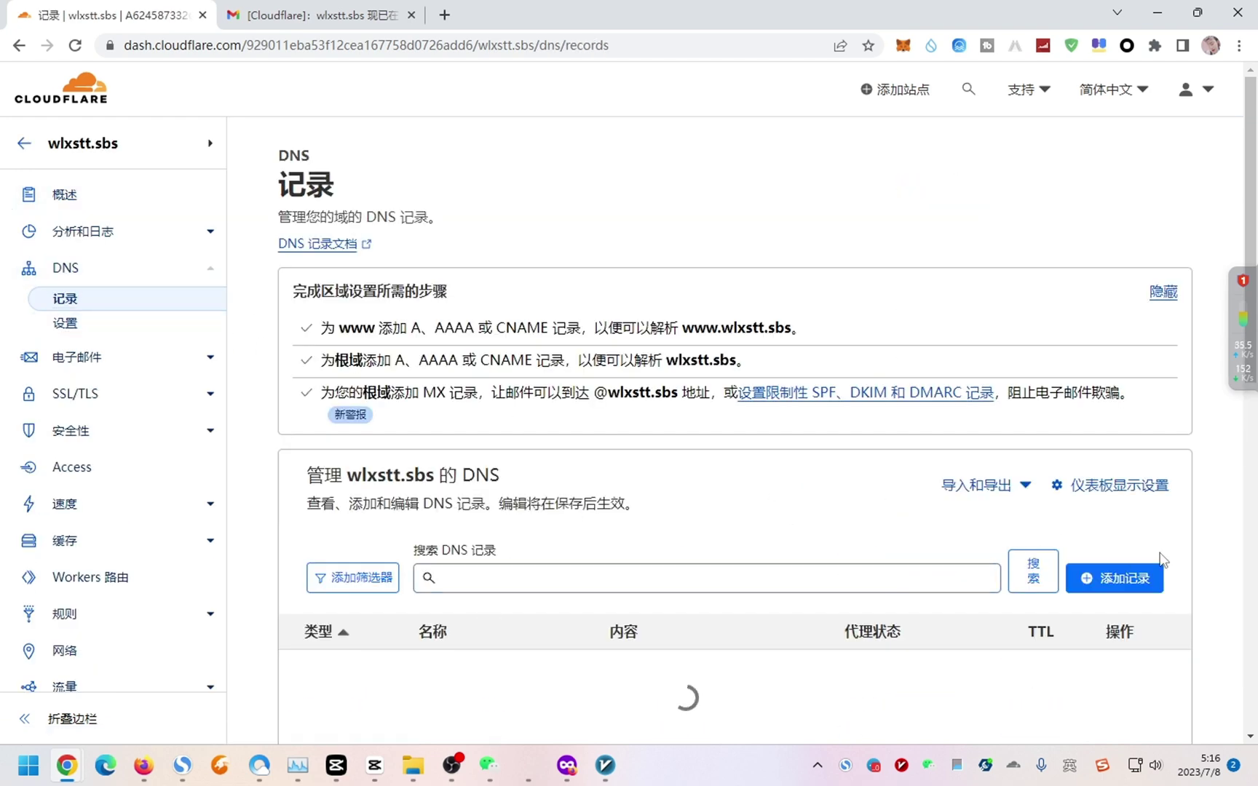
Start a new A record for wlxstt.sbs with its proxy status set to DNS only (仅 DNS)
{"action": "left_click", "coordinate": [1136, 580]}
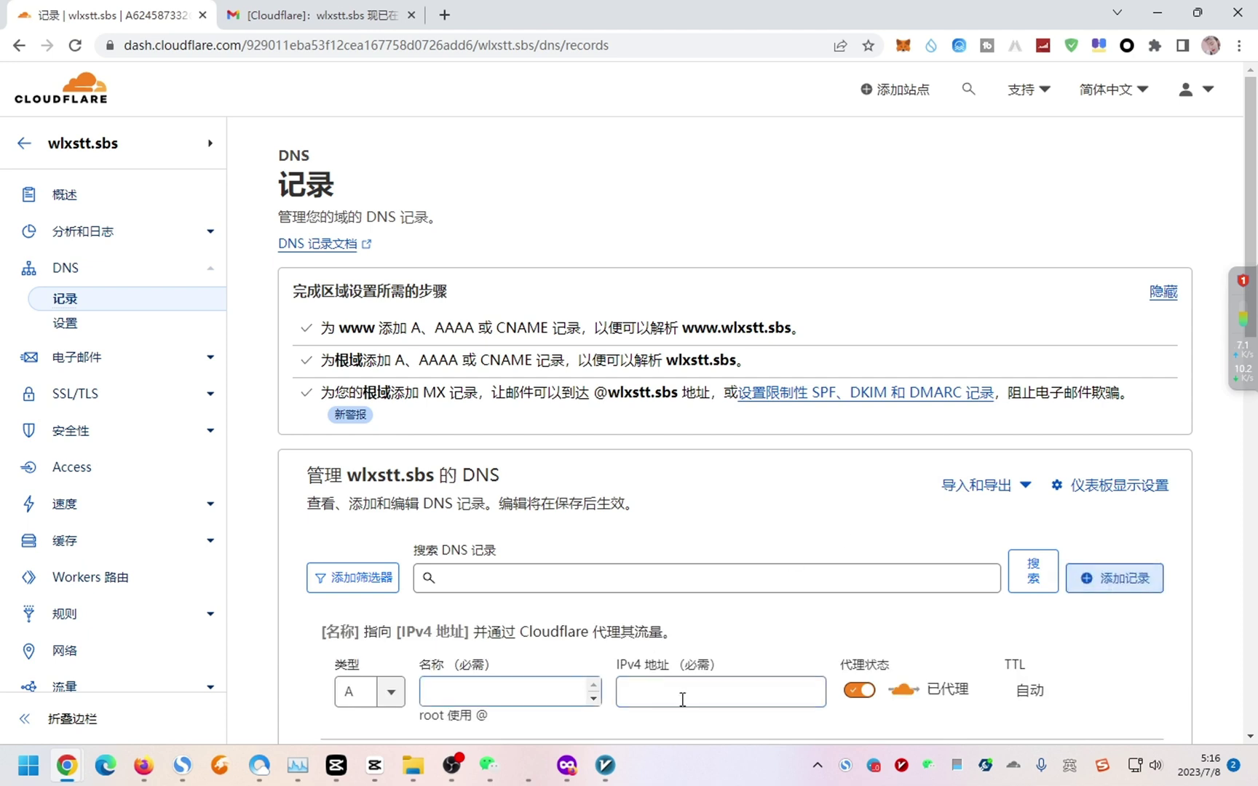
{"action": "left_click", "coordinate": [866, 697]}
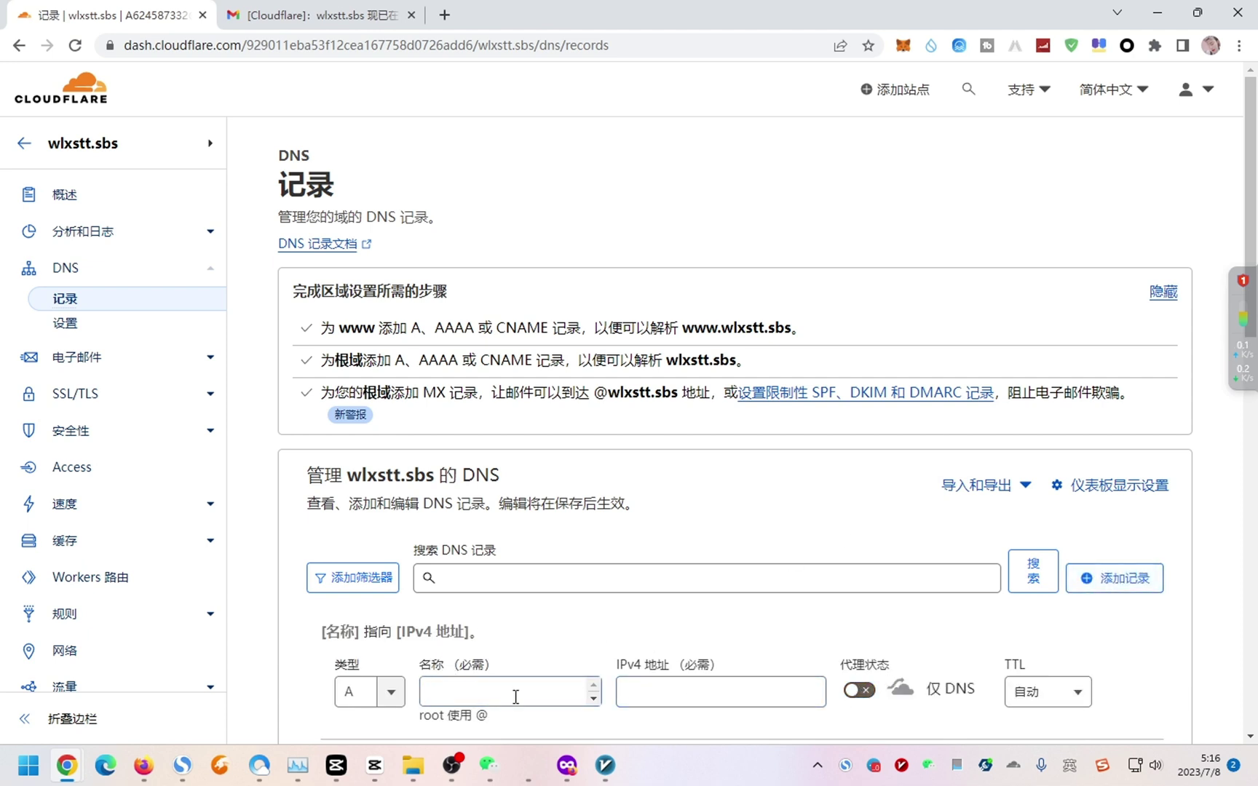
{"action": "left_click", "coordinate": [663, 681]}
{"action": "scroll", "coordinate": [801, 679], "scroll_direction": "down", "scroll_amount": 2}
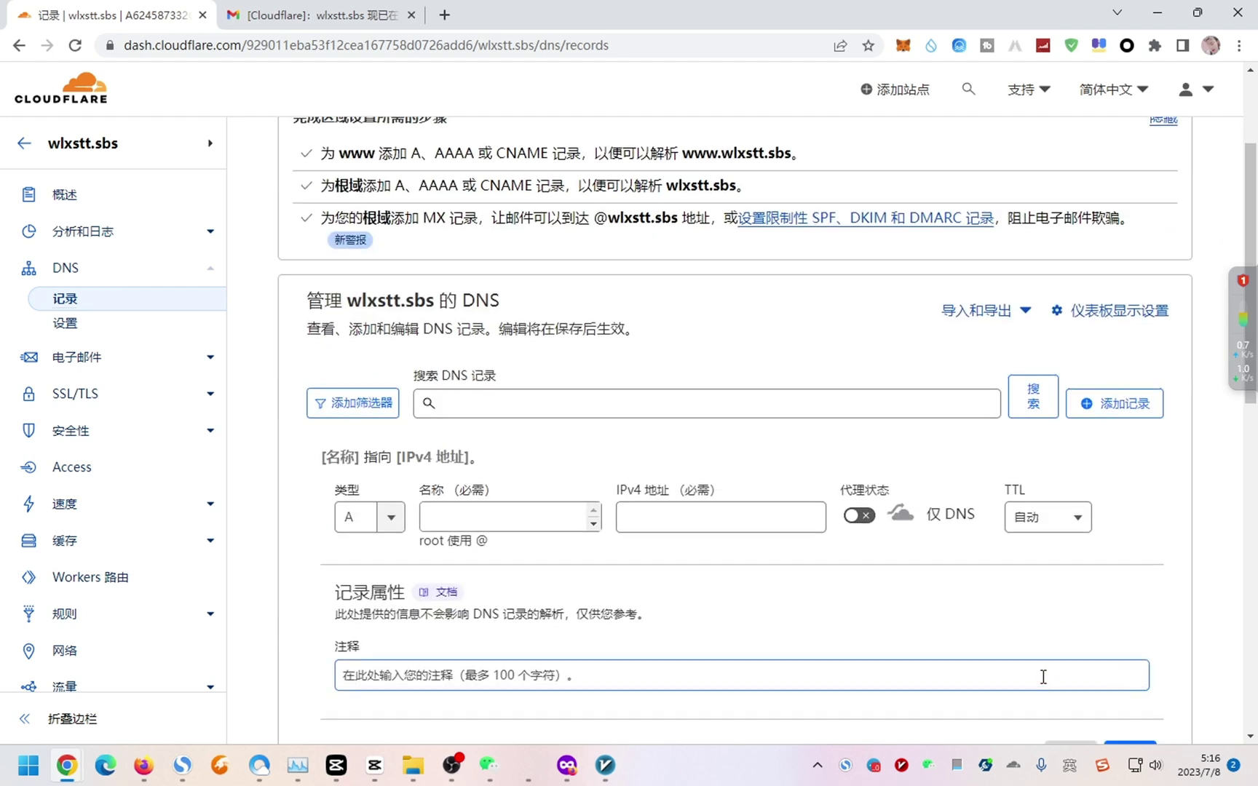
{"action": "scroll", "coordinate": [909, 597], "scroll_direction": "up", "scroll_amount": 2}
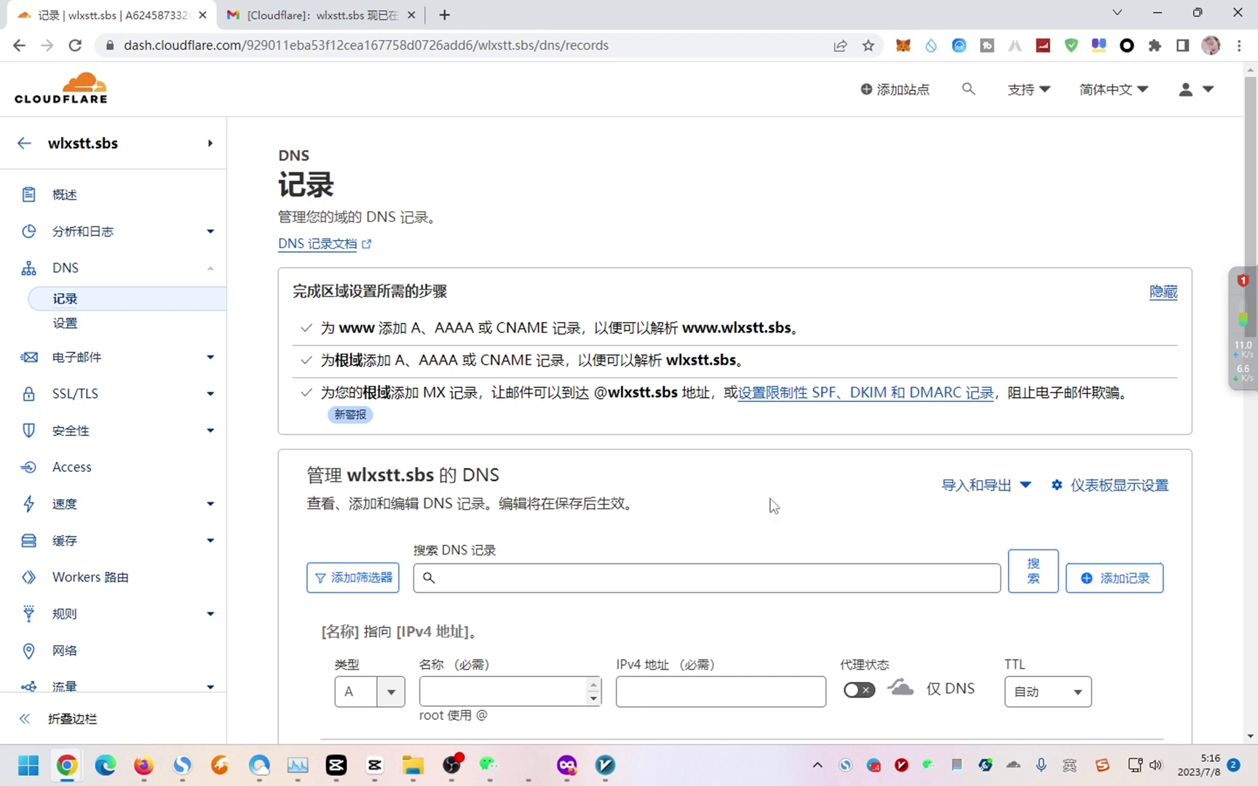